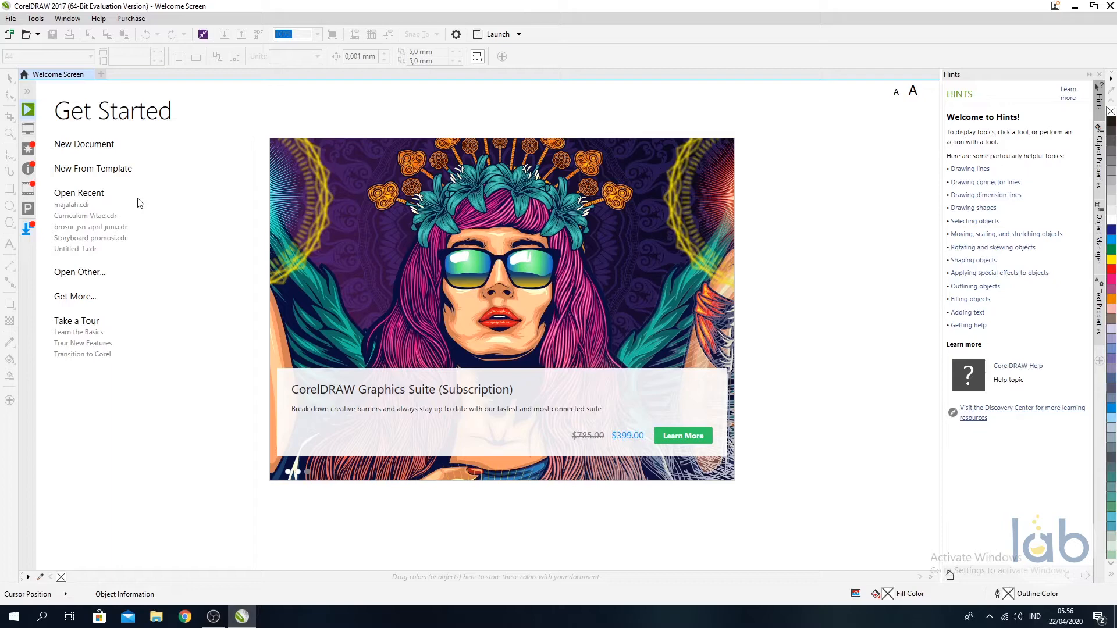
Start a new document and name it "lembar 1"
click(100, 144)
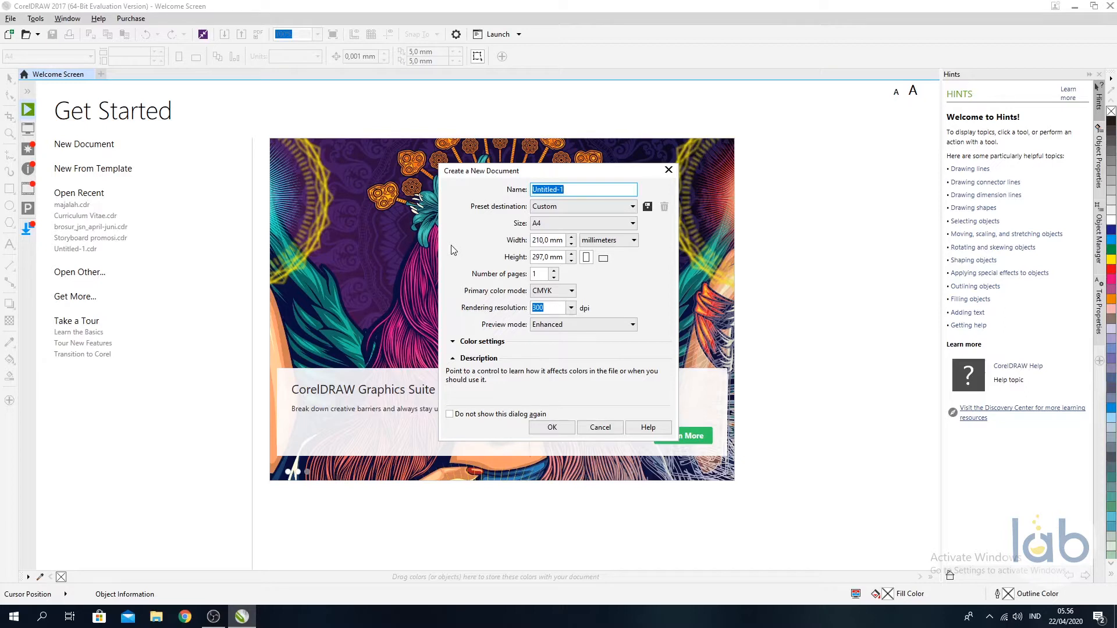
click(572, 189)
key(BackSpace)
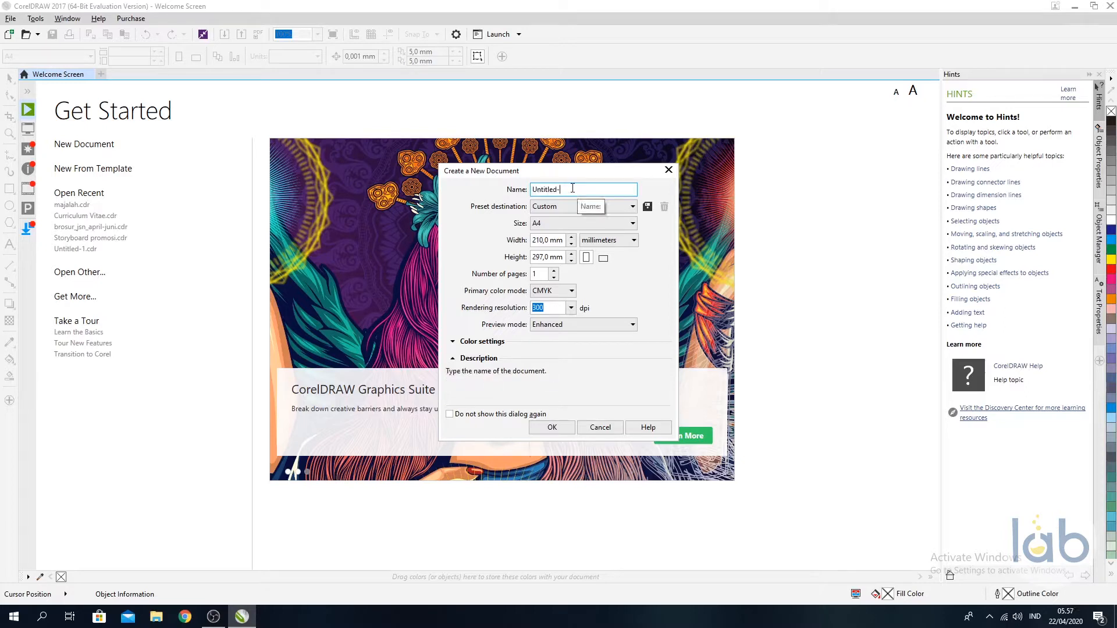
key(ctrl+a)
key(BackSpace)
text(lwmbar 1)
key(BackSpace)
key(BackSpace)
key(BackSpace)
key(BackSpace)
key(BackSpace)
key(BackSpace)
key(BackSpace)
text(embar 1)
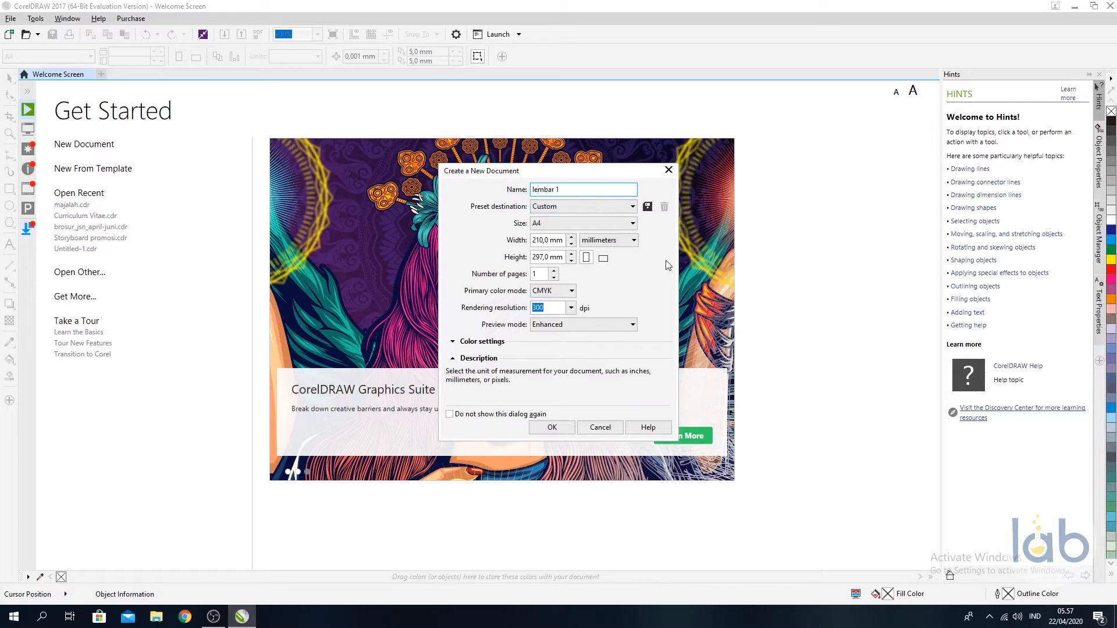
click(611, 228)
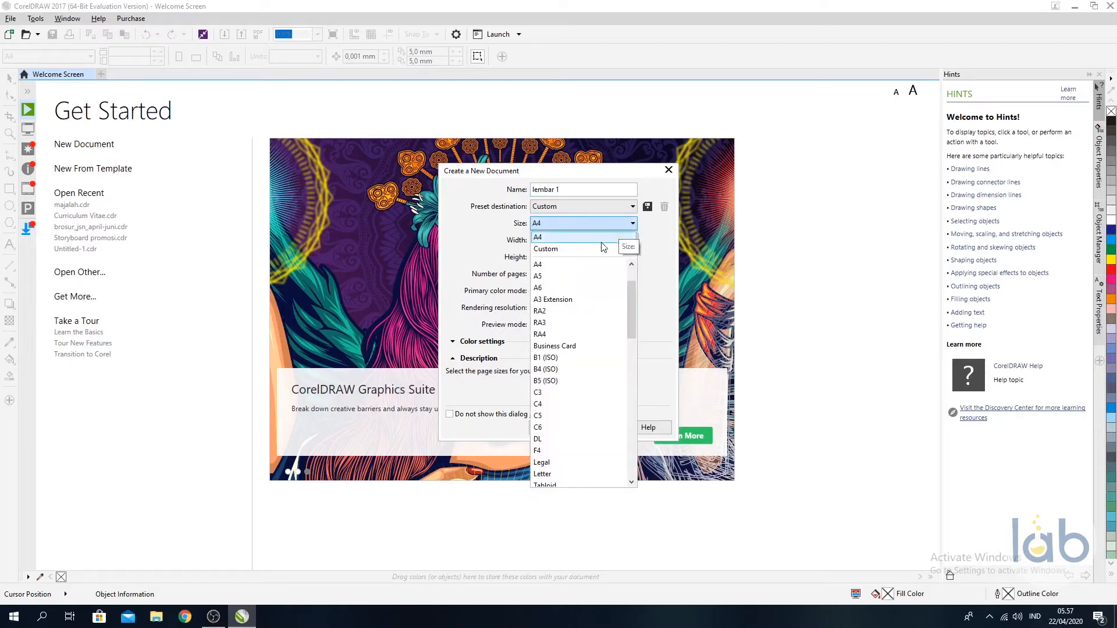
click(605, 236)
click(604, 224)
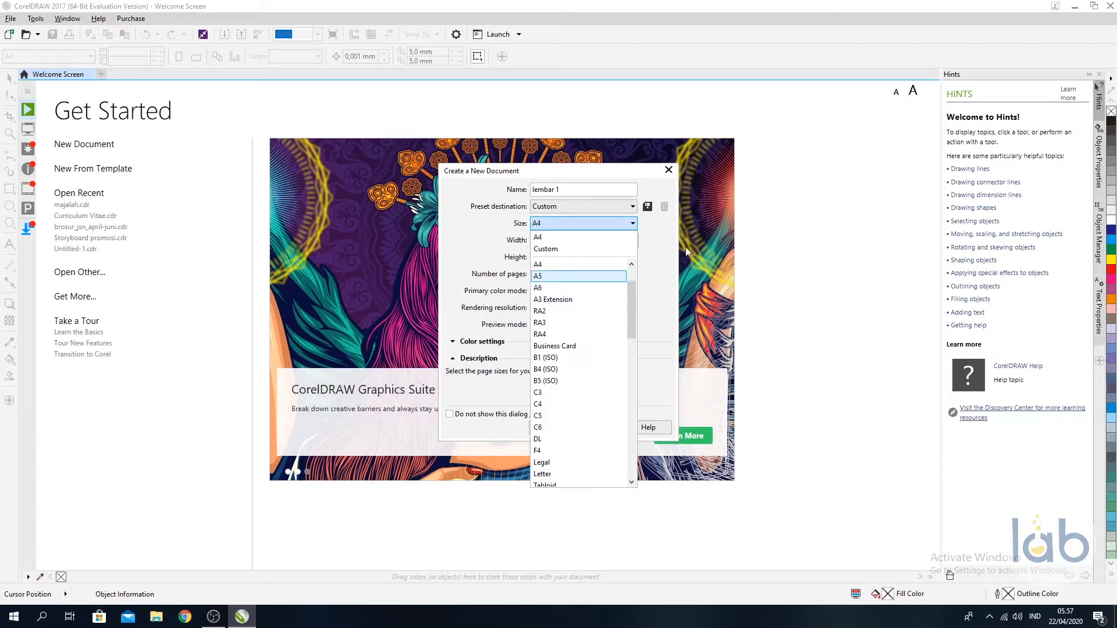
click(665, 252)
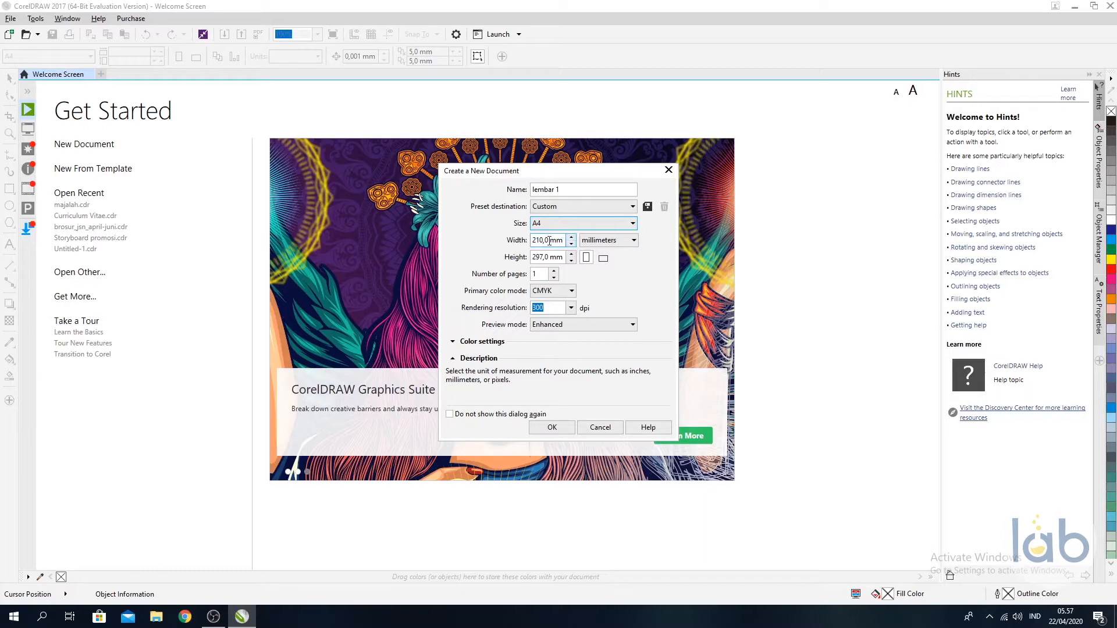
Set the new document's page width and height to 100 mm each
drag(549, 239, 498, 240)
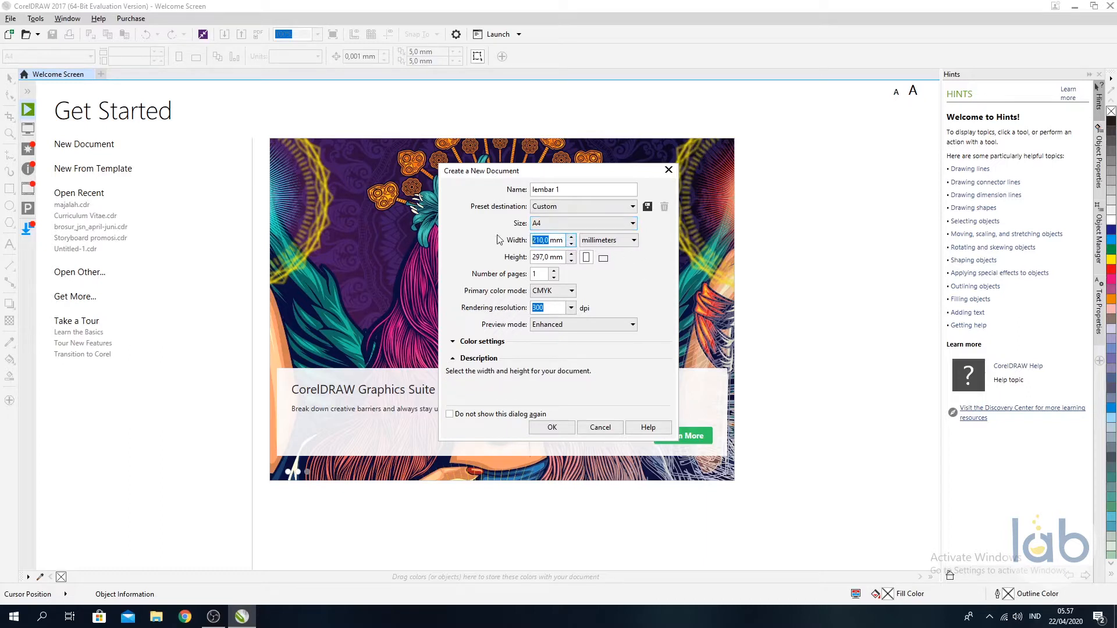
text(100)
drag(551, 256, 527, 259)
text(100)
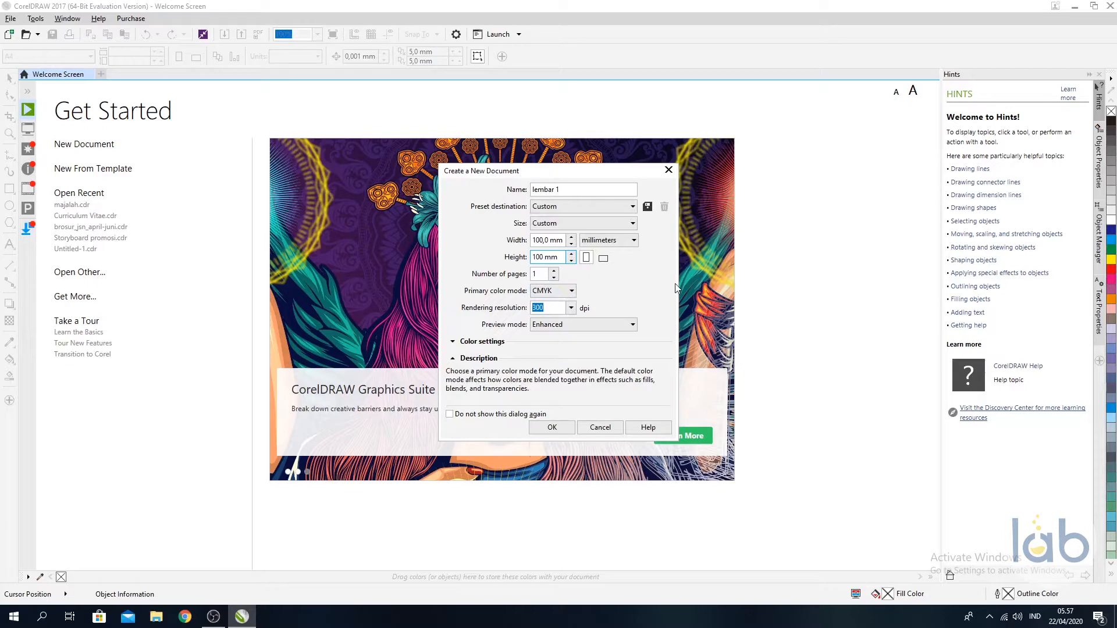
click(604, 259)
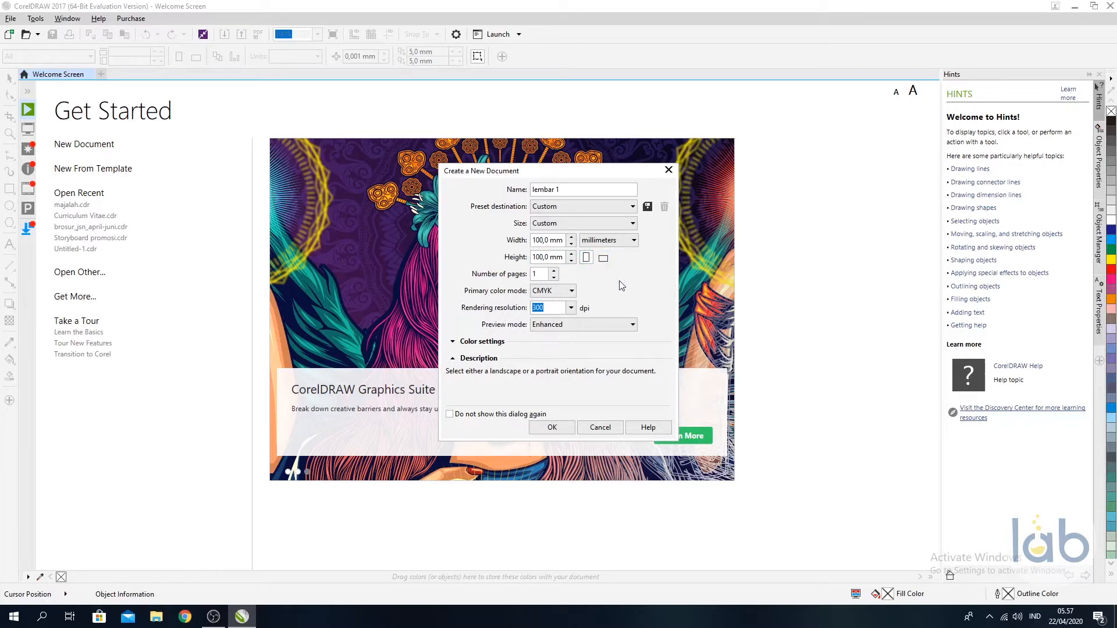
Set the number of pages to 2 with CMYK as the primary color mode and create the document
click(554, 271)
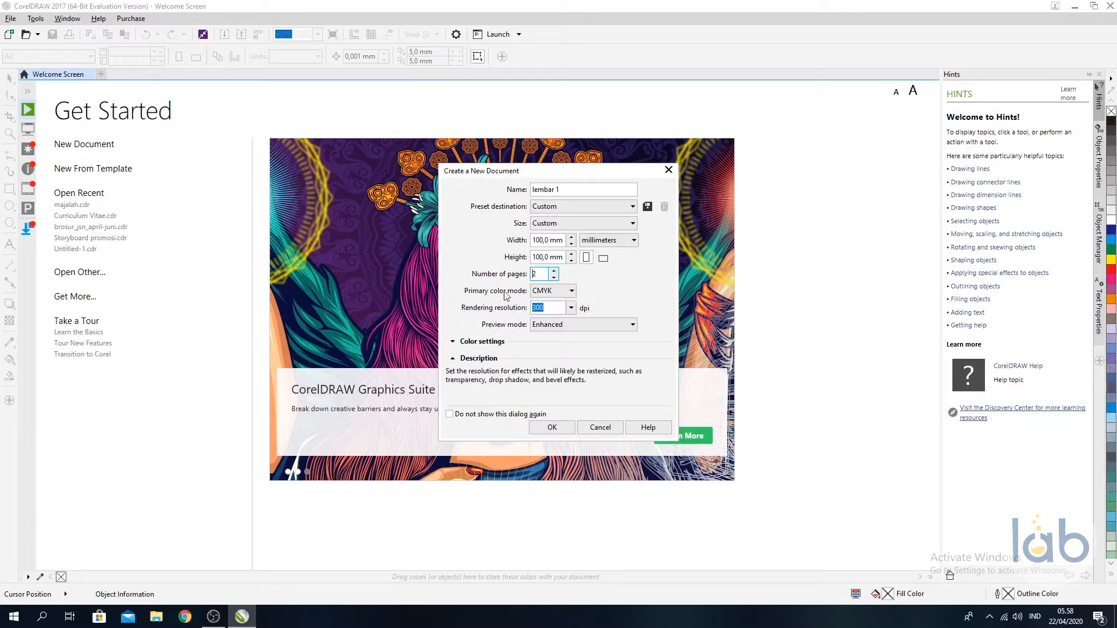
click(568, 294)
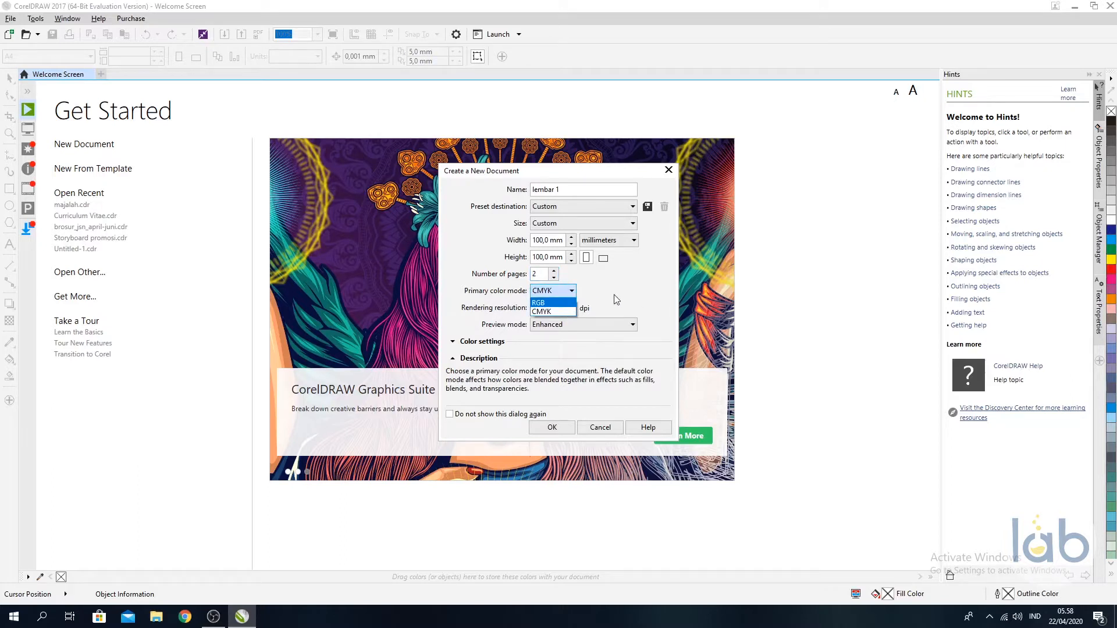
click(552, 313)
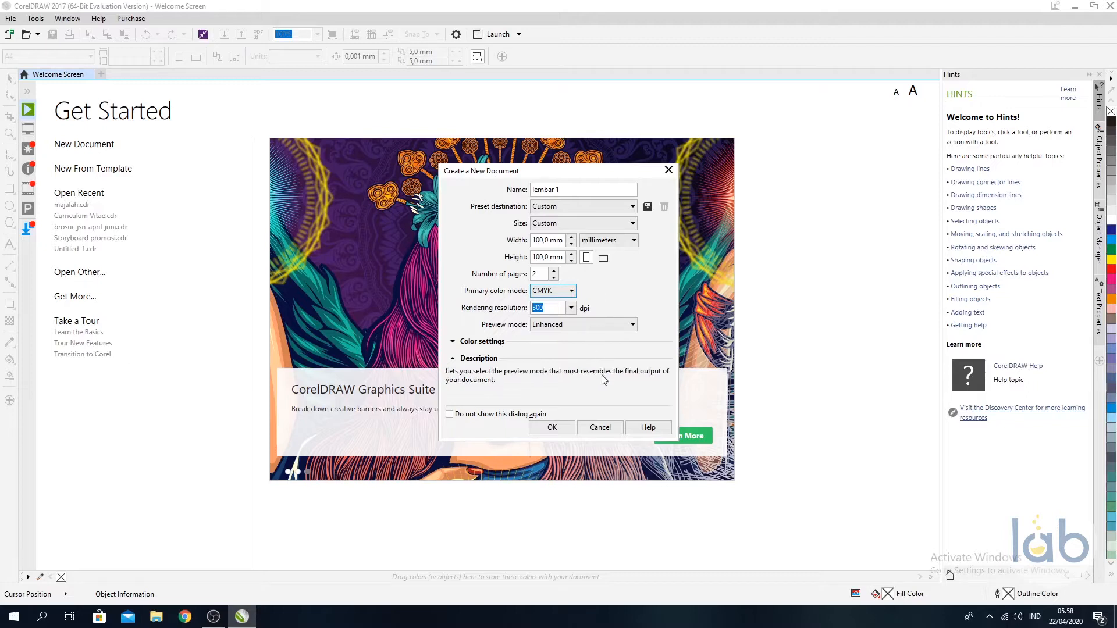
click(559, 427)
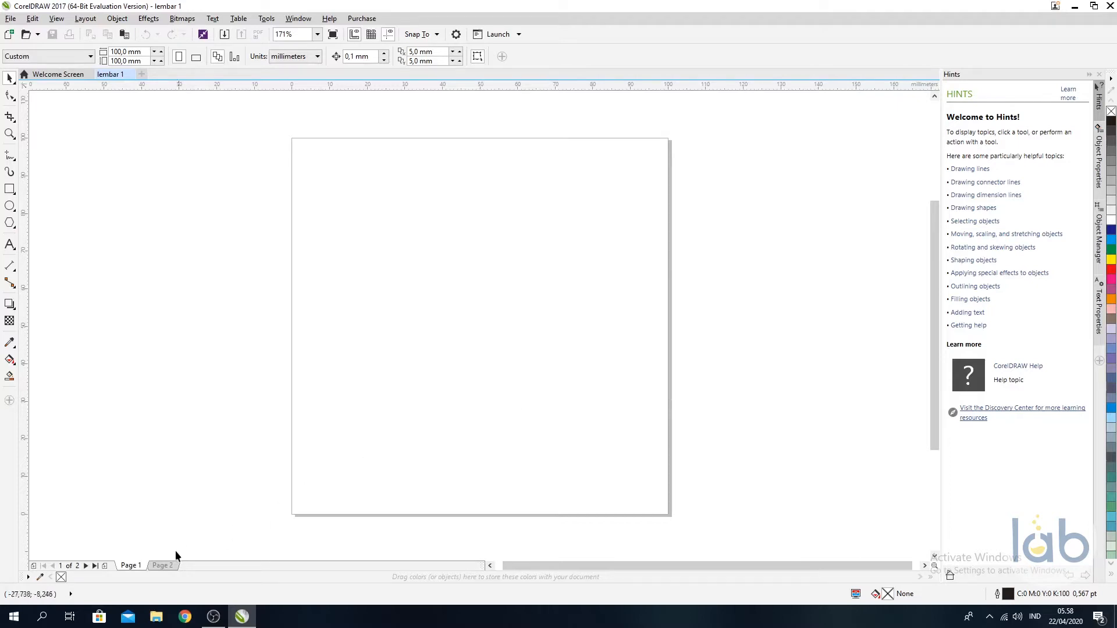
Look at page 2, return to page 1 and change the page size to A4
click(164, 563)
click(129, 566)
click(68, 59)
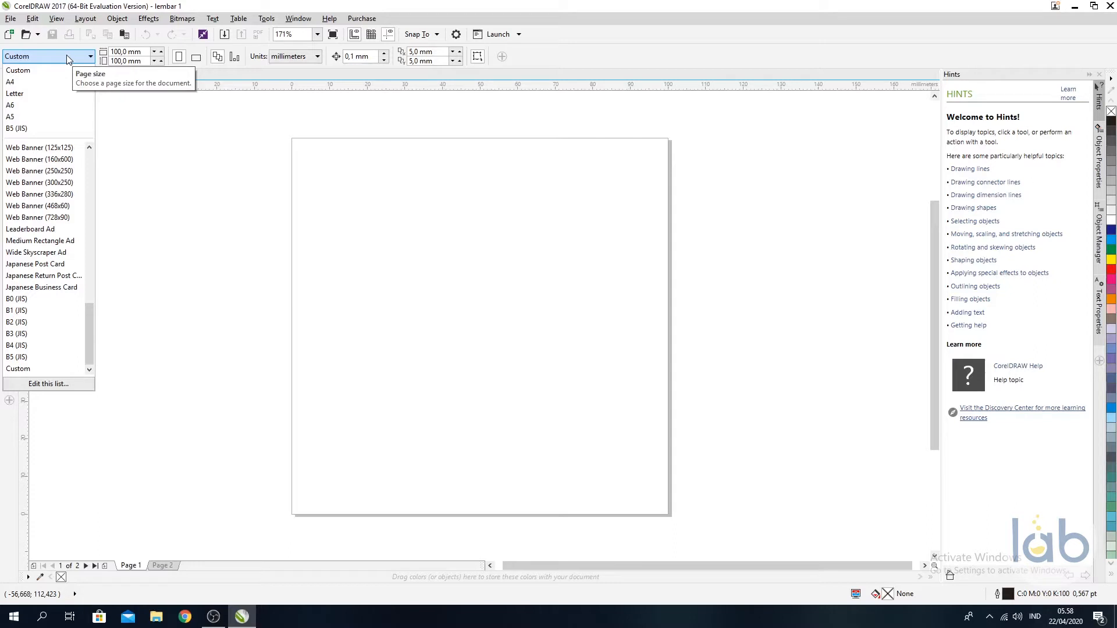
click(17, 82)
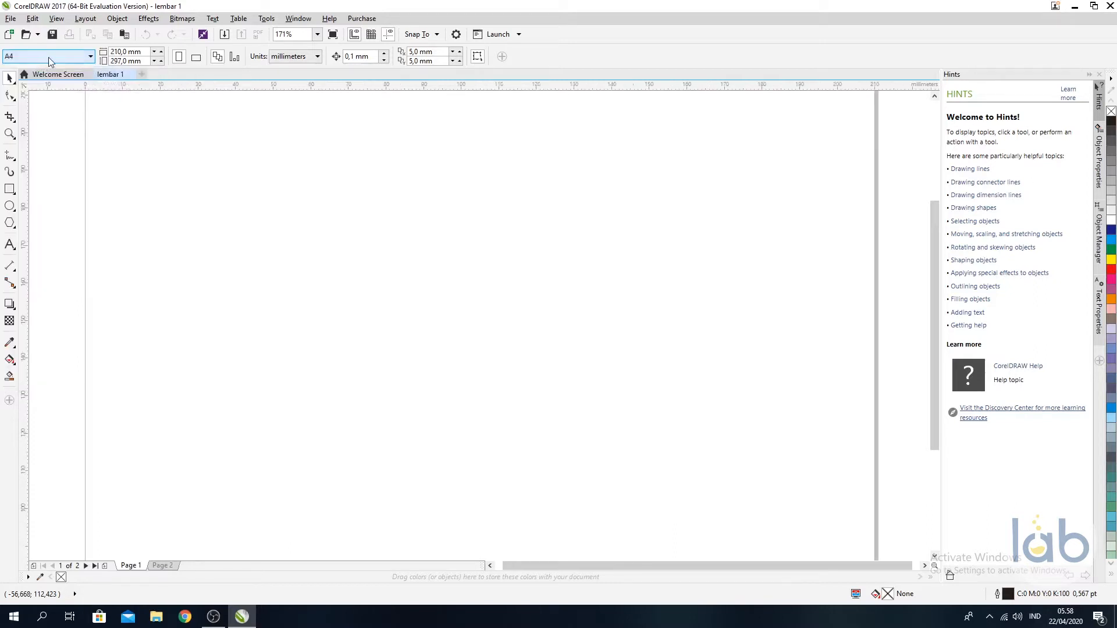
scroll(145, 201, down, 4)
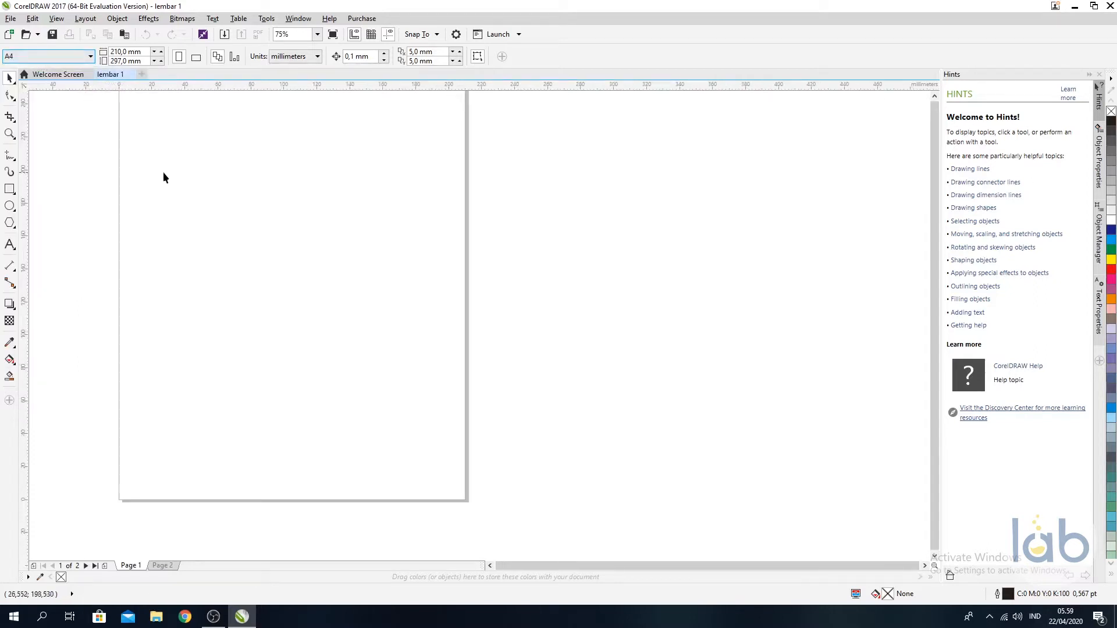
scroll(718, 450, down, 2)
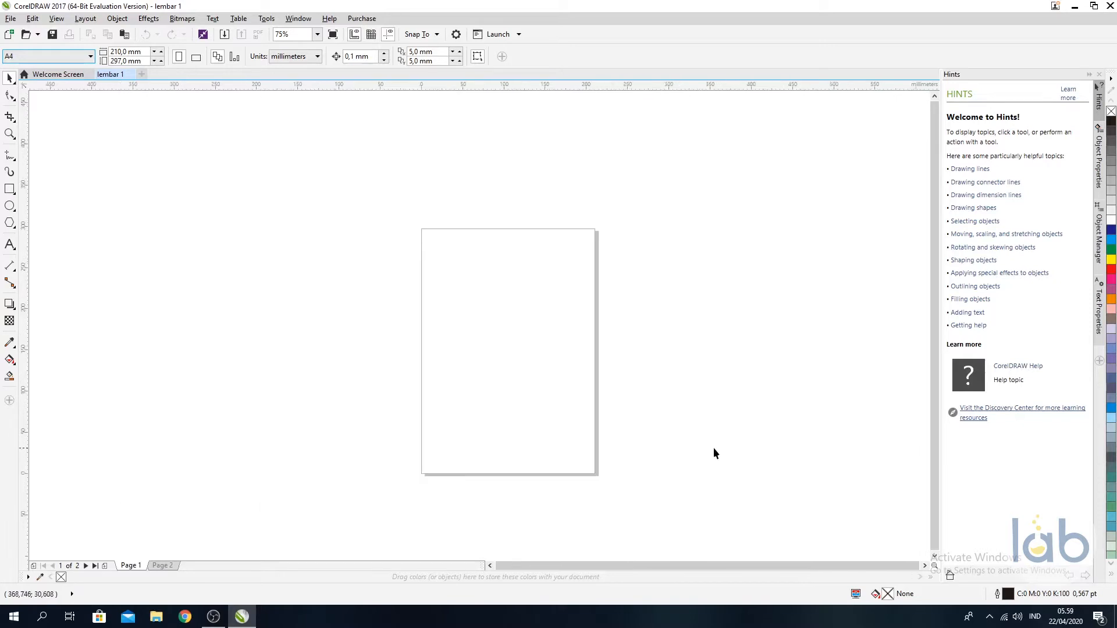
Toggle the page orientation between landscape and portrait several times, ending in portrait
click(196, 57)
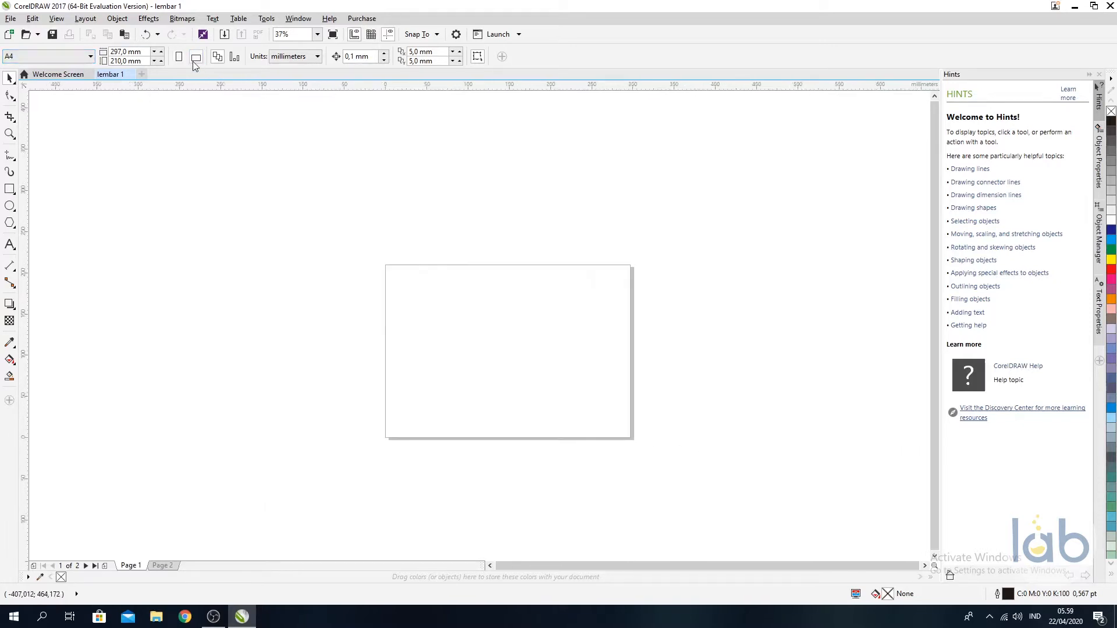
click(178, 60)
click(192, 59)
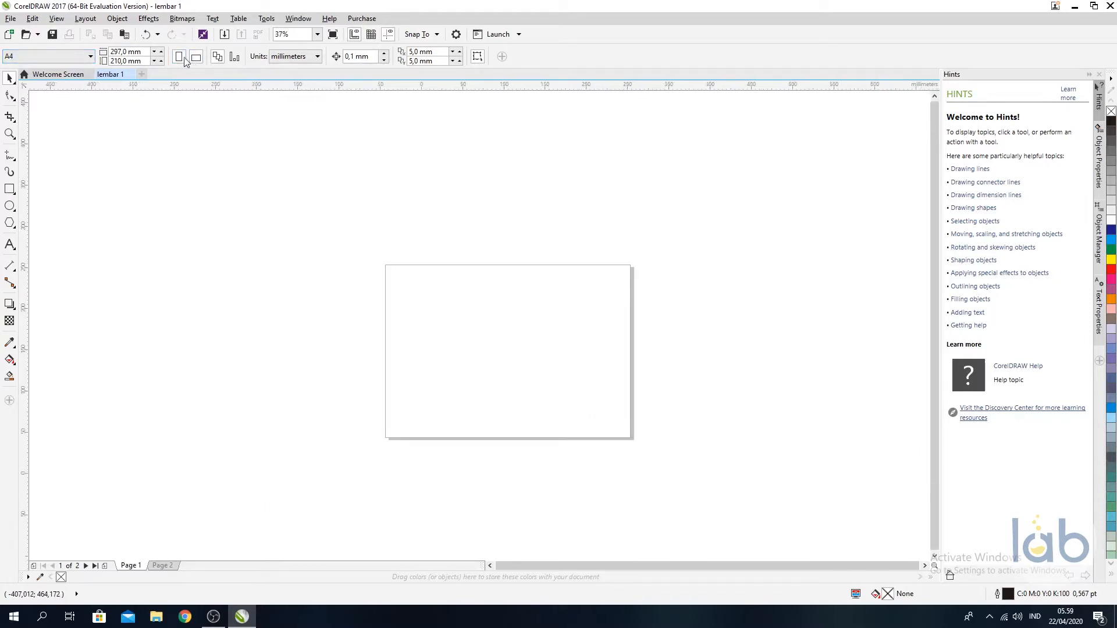
click(178, 59)
click(192, 60)
click(179, 57)
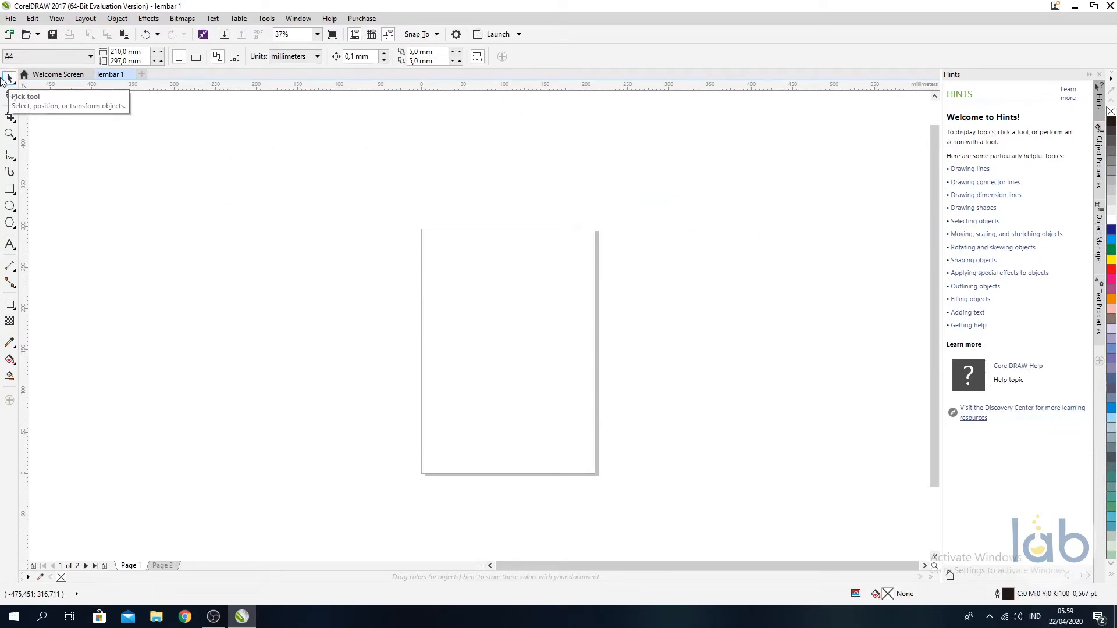
Draw a rectangle about 150 mm by 111 mm on the page and move it around with the Pick tool
click(9, 189)
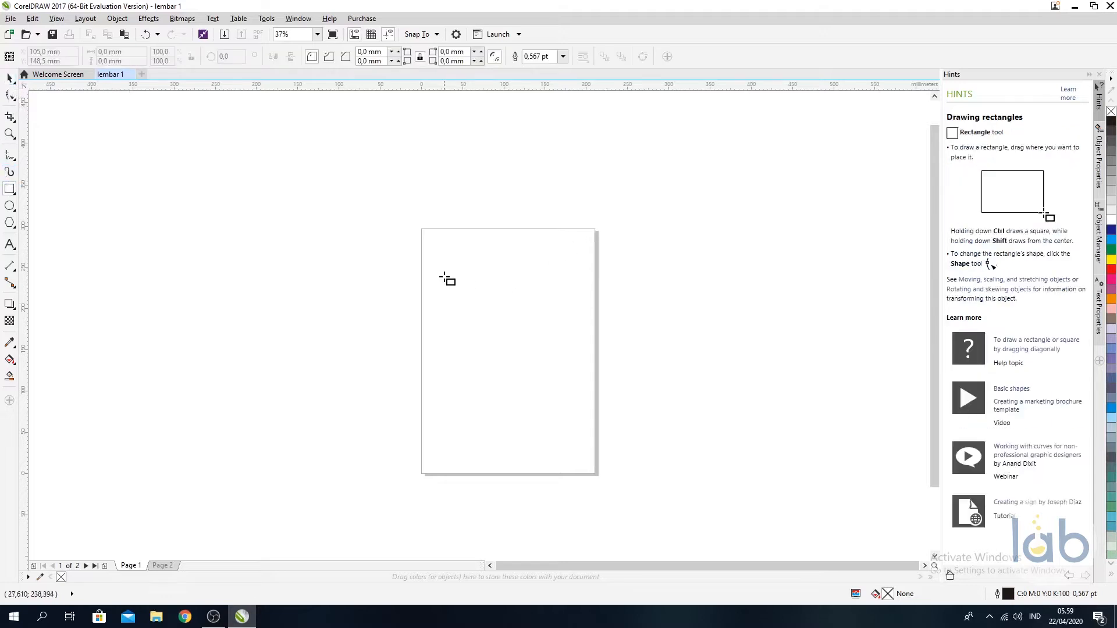
mouse_move(444, 277)
mouse_down()
mouse_move(549, 373)
mouse_move(568, 369)
mouse_up()
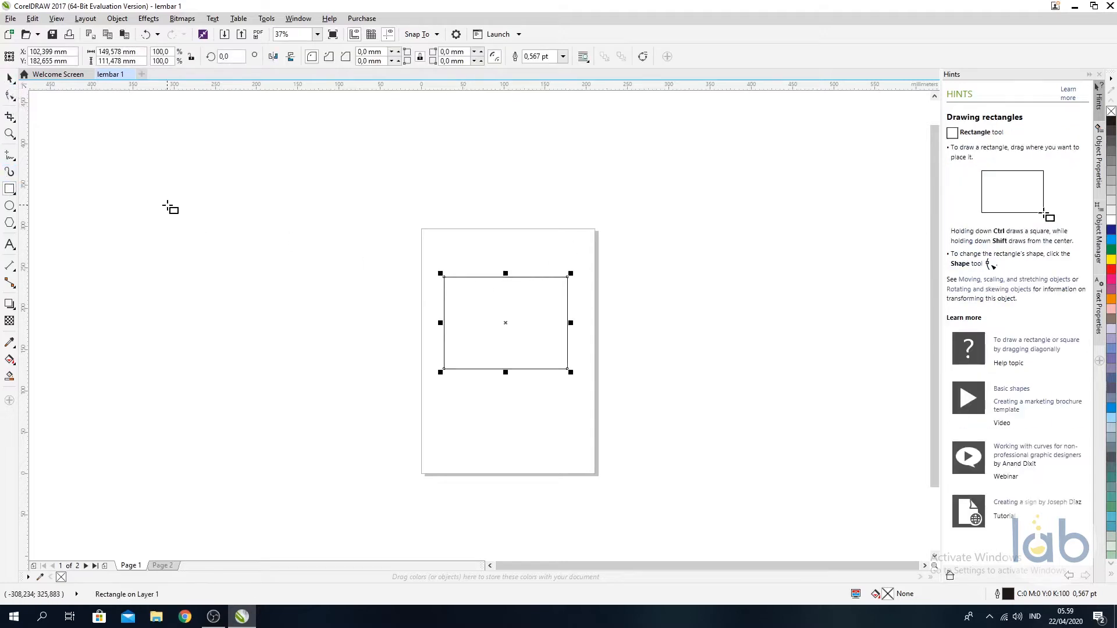
click(9, 83)
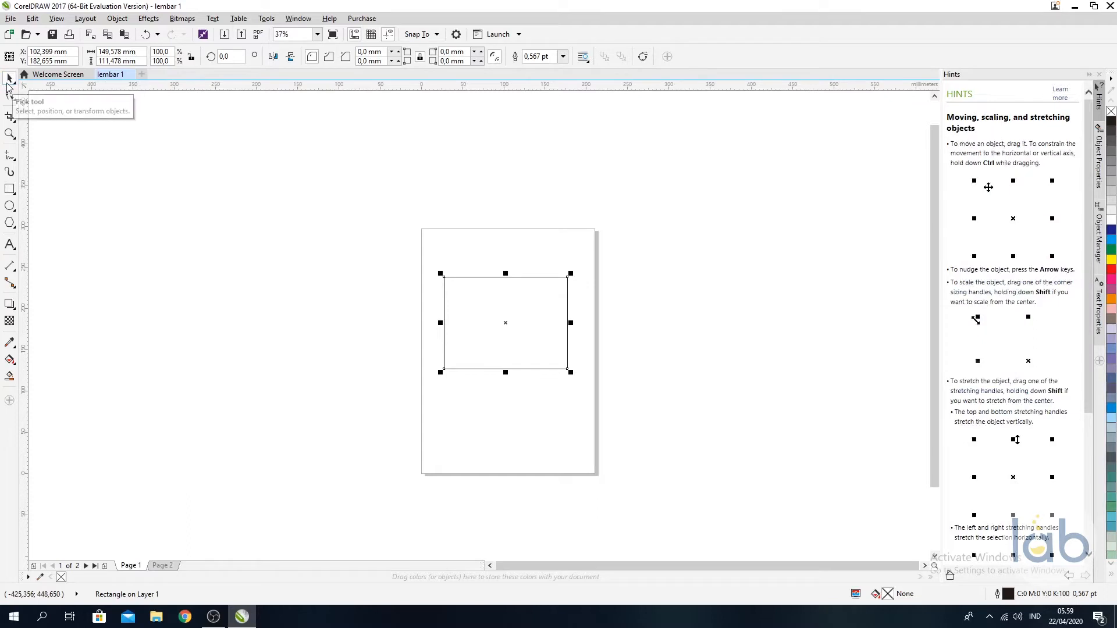
drag(512, 325, 449, 225)
drag(441, 220, 587, 254)
drag(575, 252, 510, 306)
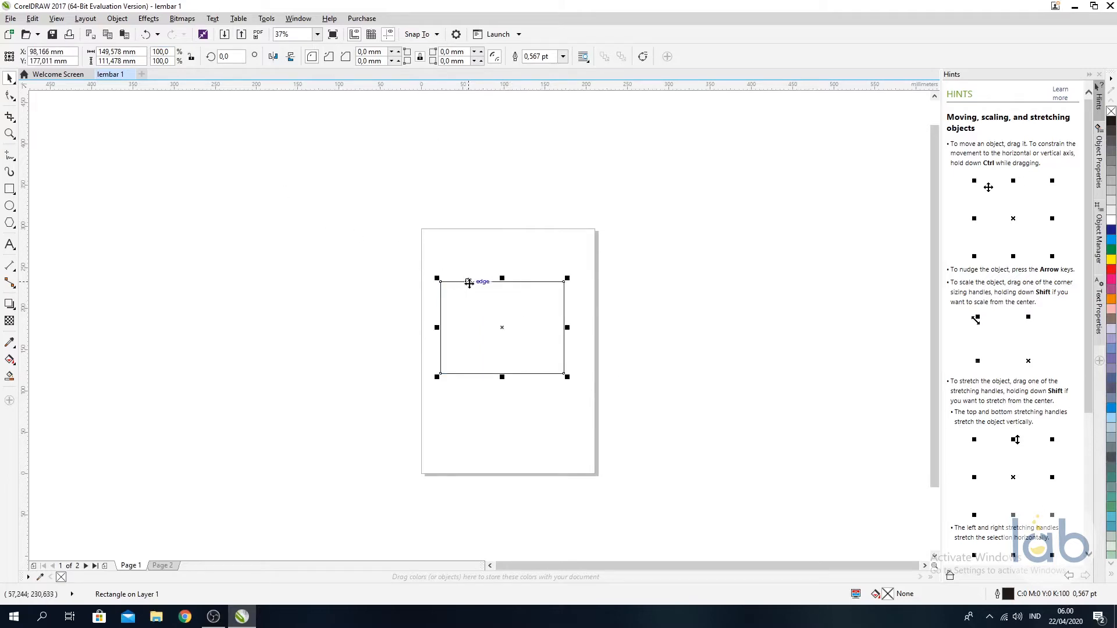
Skew the rectangle horizontally by a small amount and rotate it to about 269°
click(508, 300)
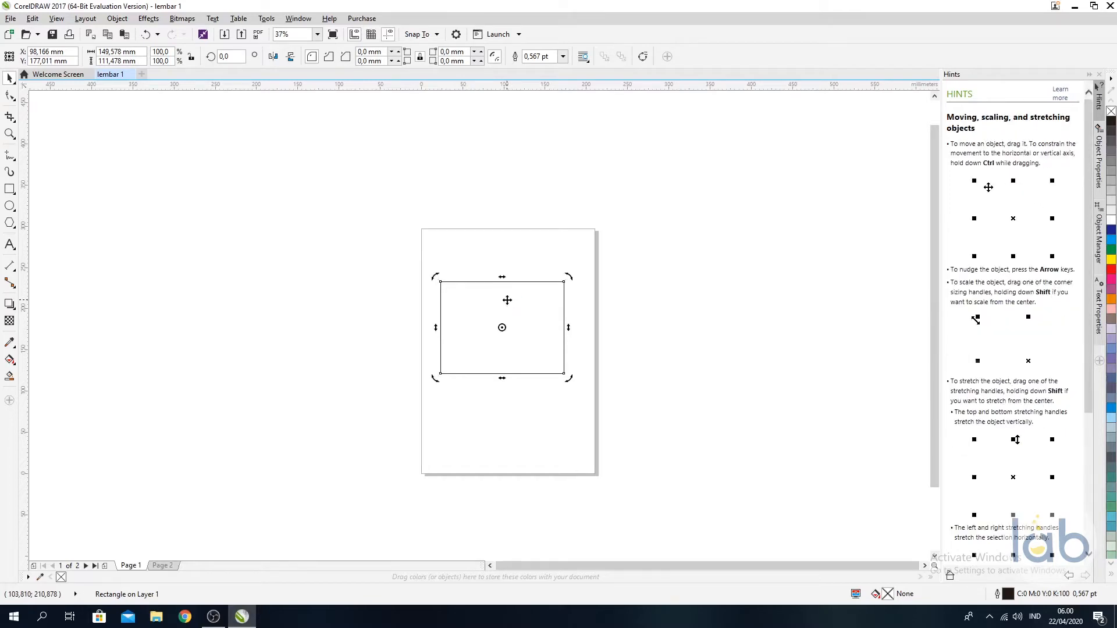
click(514, 287)
click(512, 289)
click(512, 289)
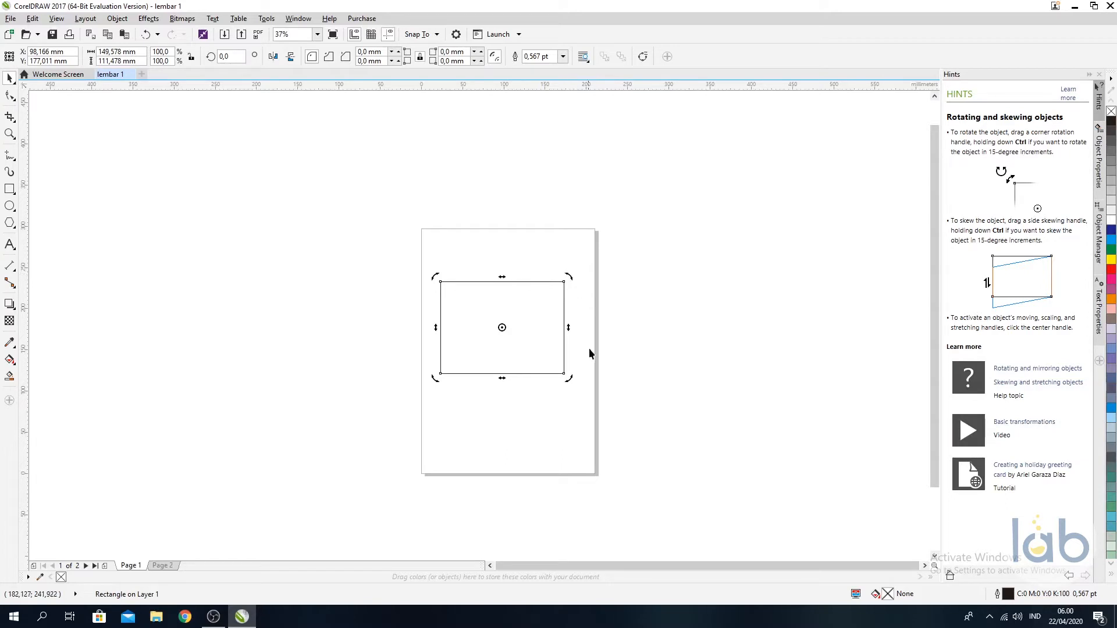
drag(502, 277, 470, 280)
drag(569, 277, 548, 390)
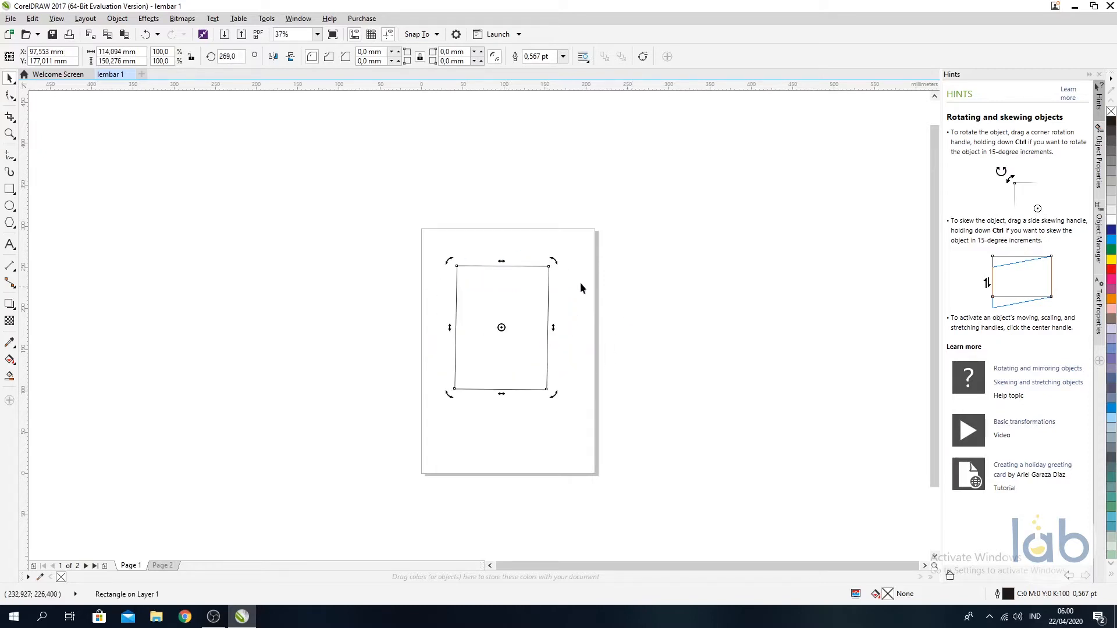
Delete the rotated rectangle from the page
click(50, 130)
click(456, 353)
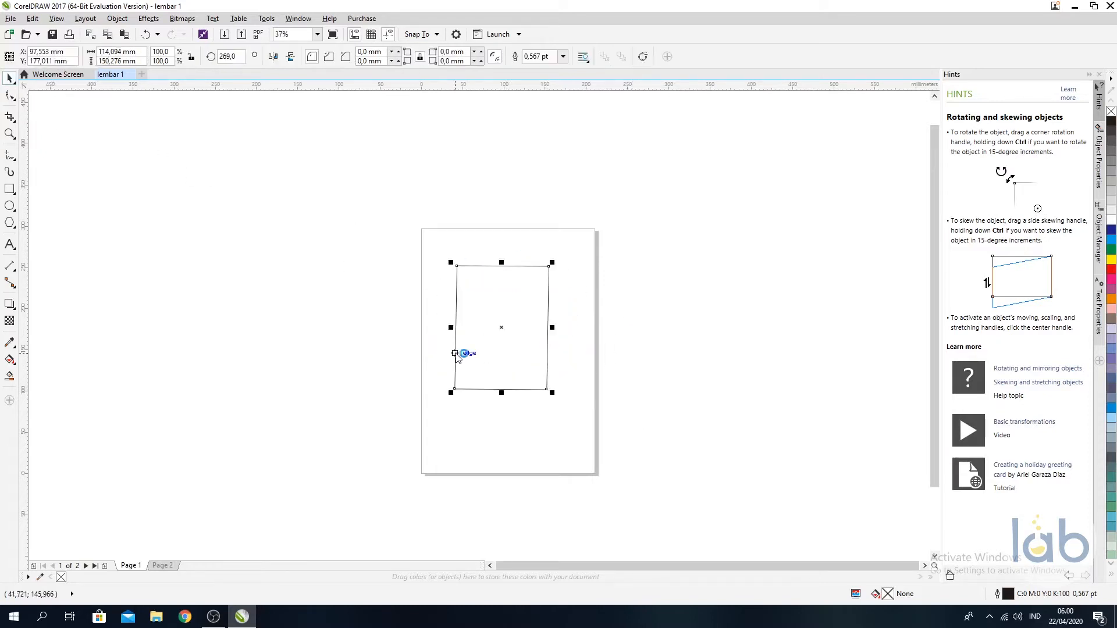
key(Delete)
Draw a new rectangle about 195 mm by 97 mm across the upper middle of the page
click(12, 97)
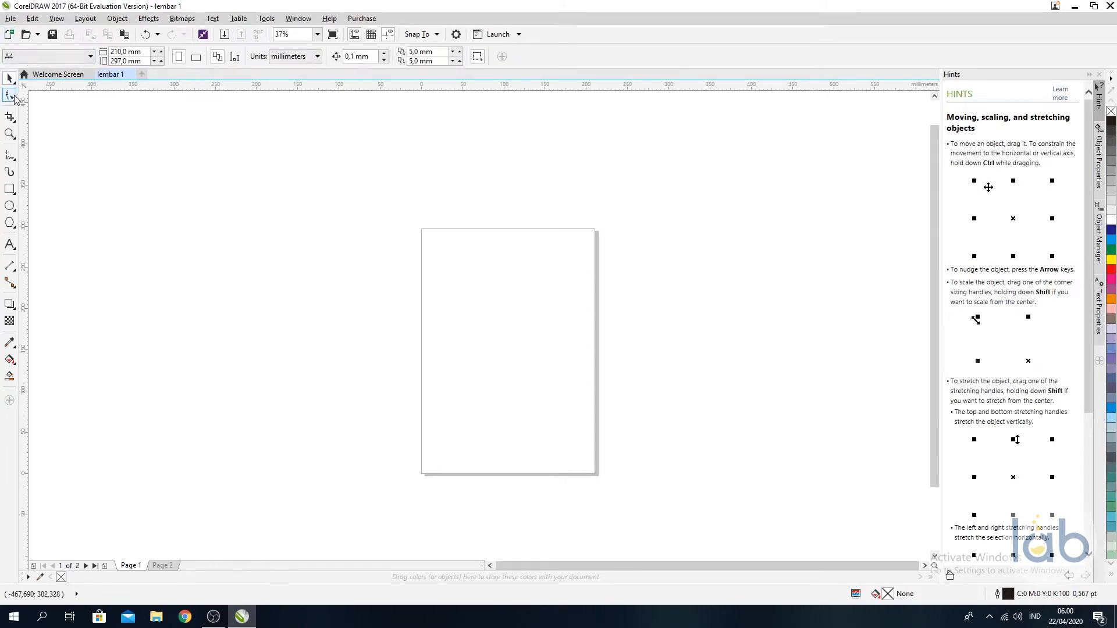
right_click(12, 100)
click(11, 99)
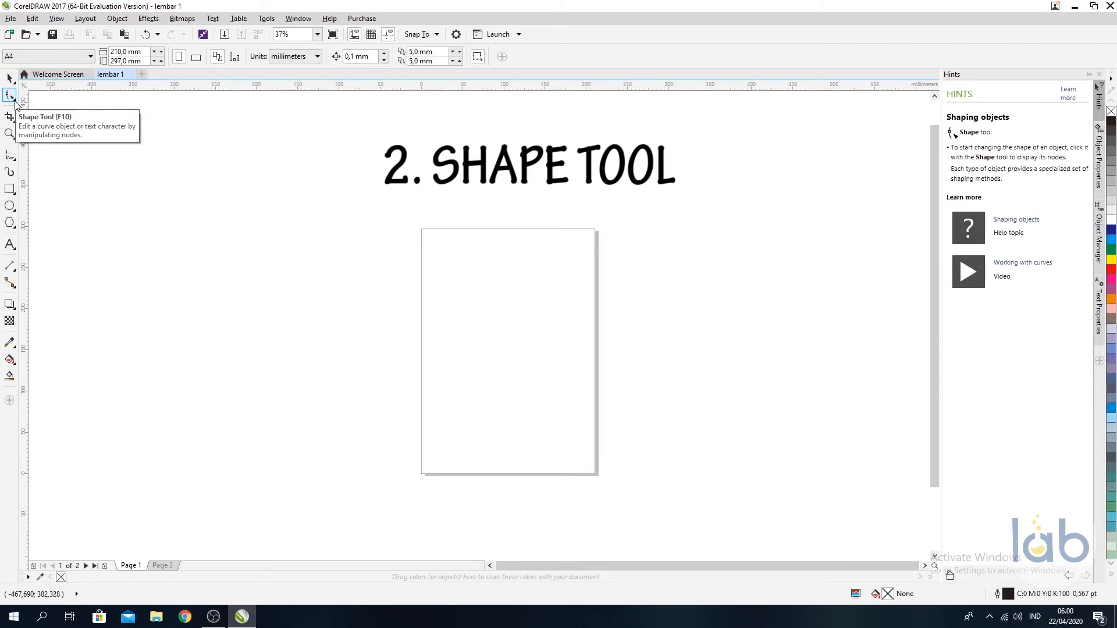
click(10, 190)
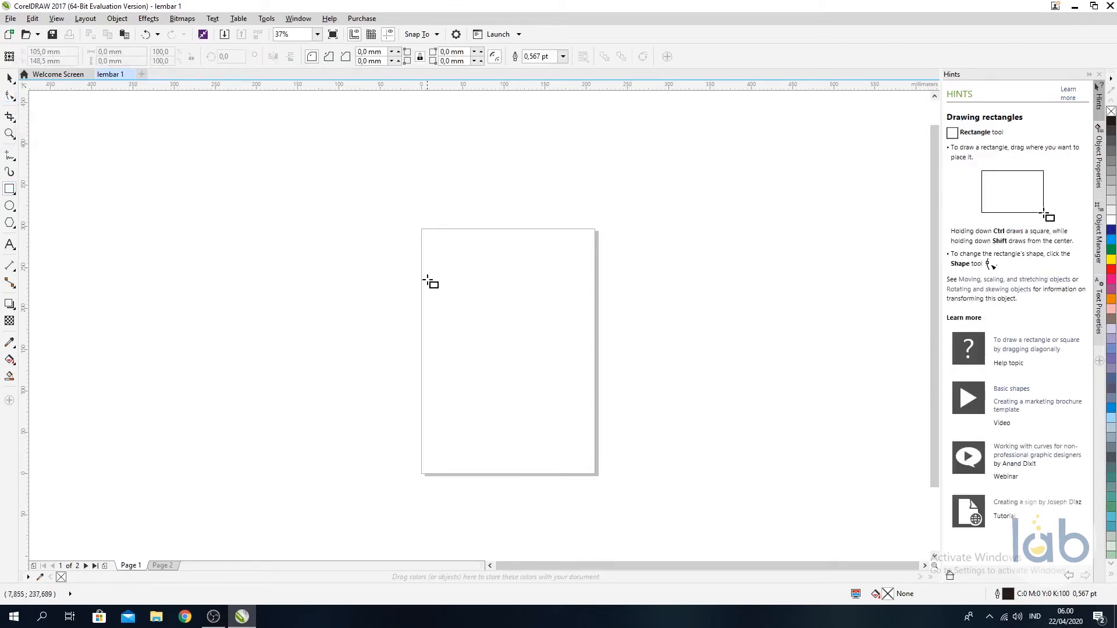
mouse_move(429, 283)
mouse_down()
mouse_move(588, 347)
mouse_move(589, 361)
mouse_up()
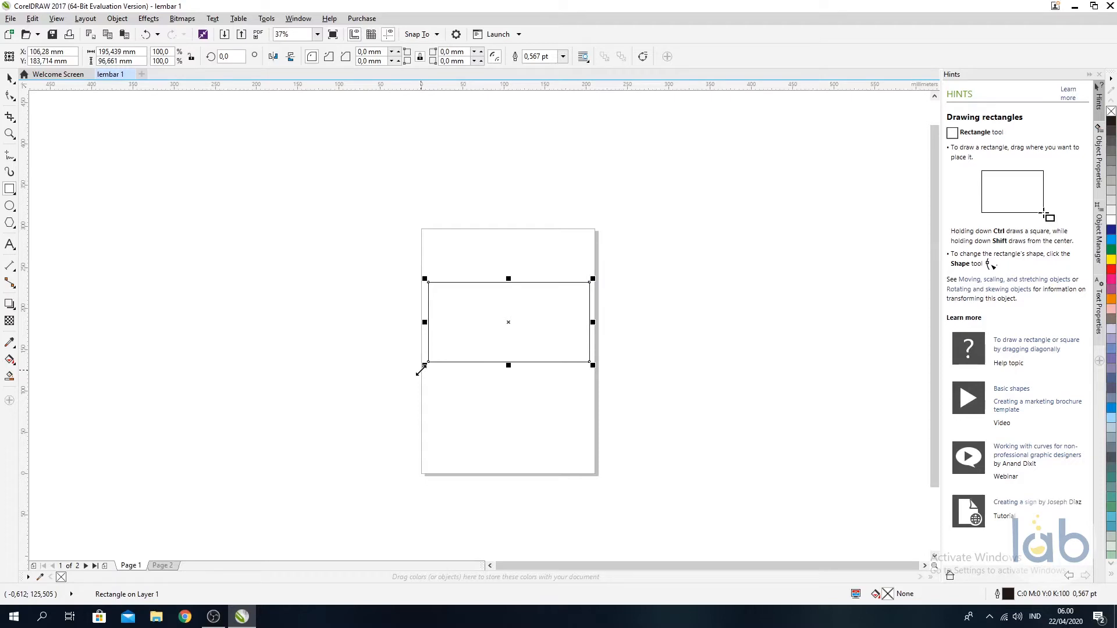
Convert the rectangle to curves and pull its two lower corner nodes outward beyond the page edges with the Shape tool
click(10, 96)
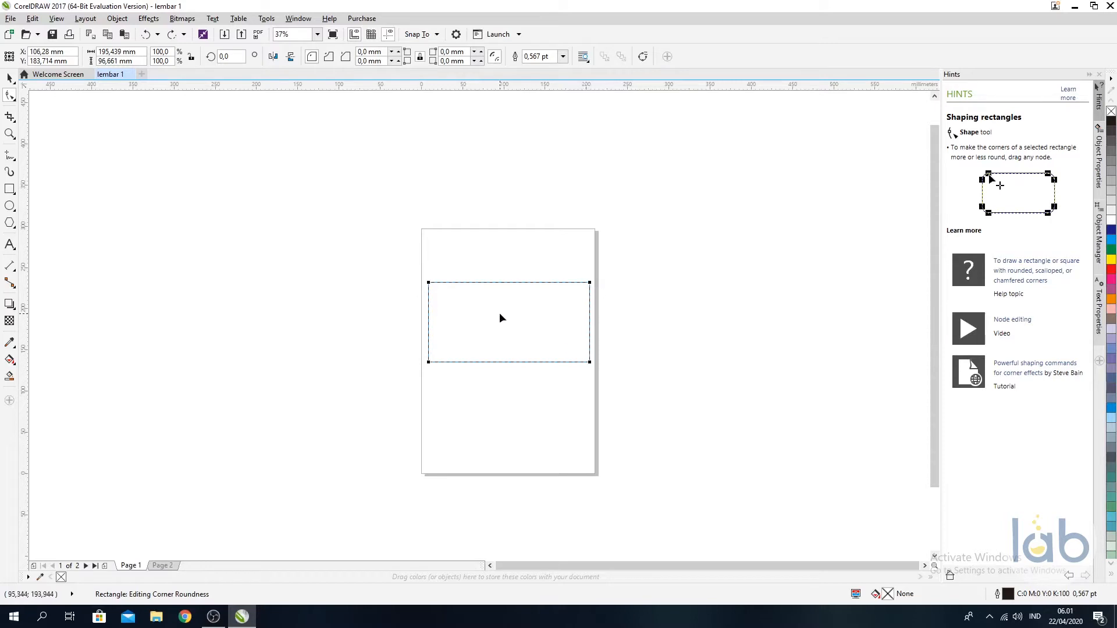
right_click(474, 306)
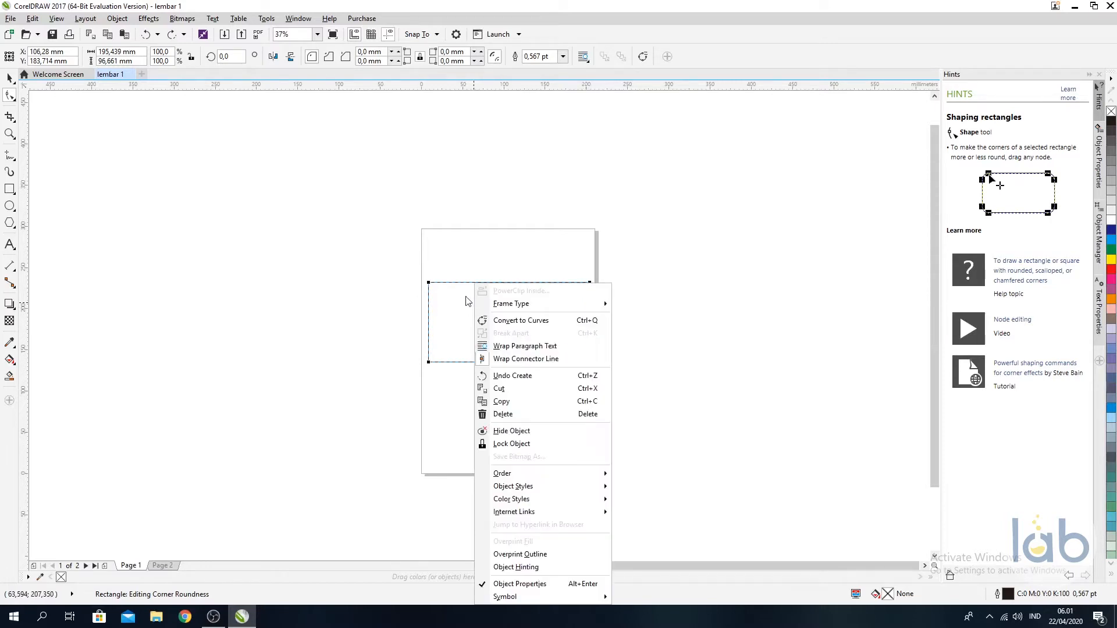
click(466, 300)
right_click(501, 290)
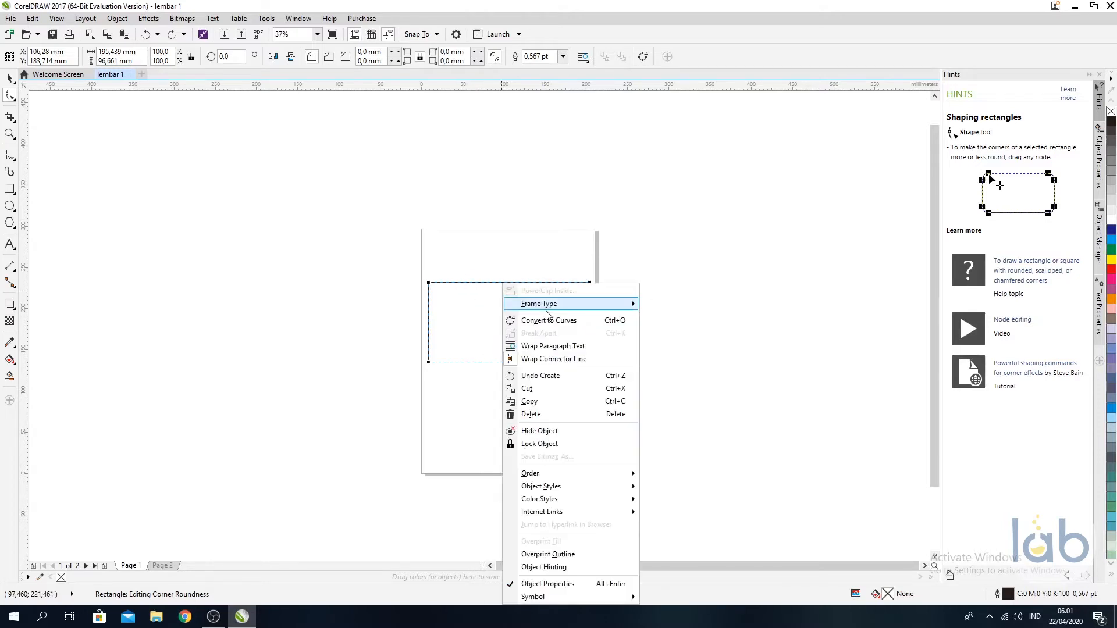
click(547, 320)
drag(428, 362, 377, 367)
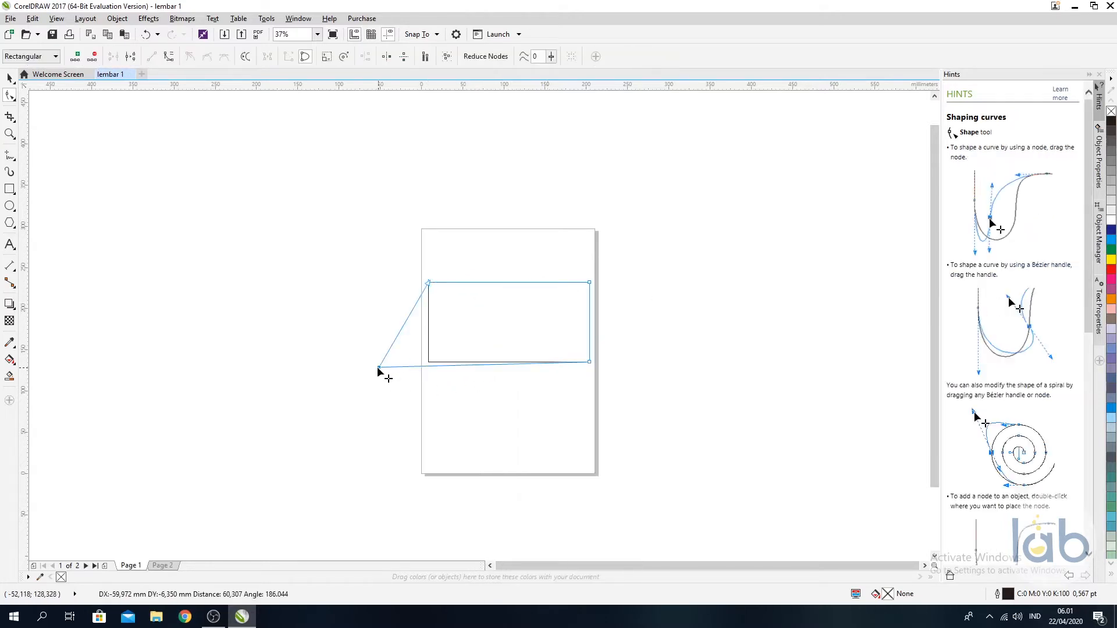
drag(589, 361, 650, 391)
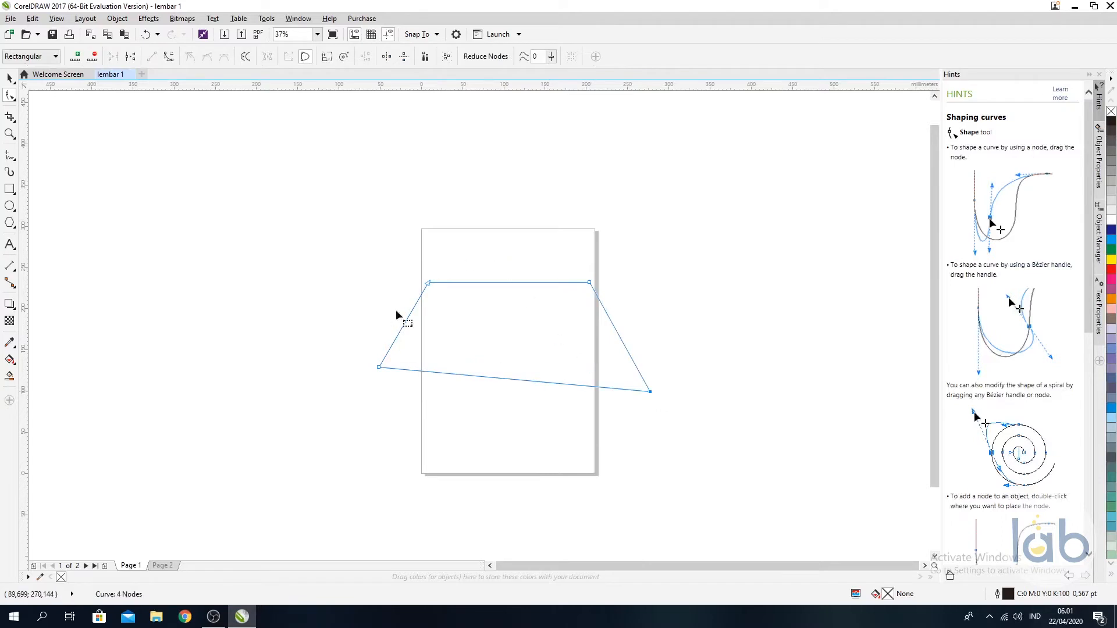
Add two nodes on the shape's upper edge, pulling the first one up and the second one down into a notch
double_click(472, 282)
drag(472, 282, 472, 254)
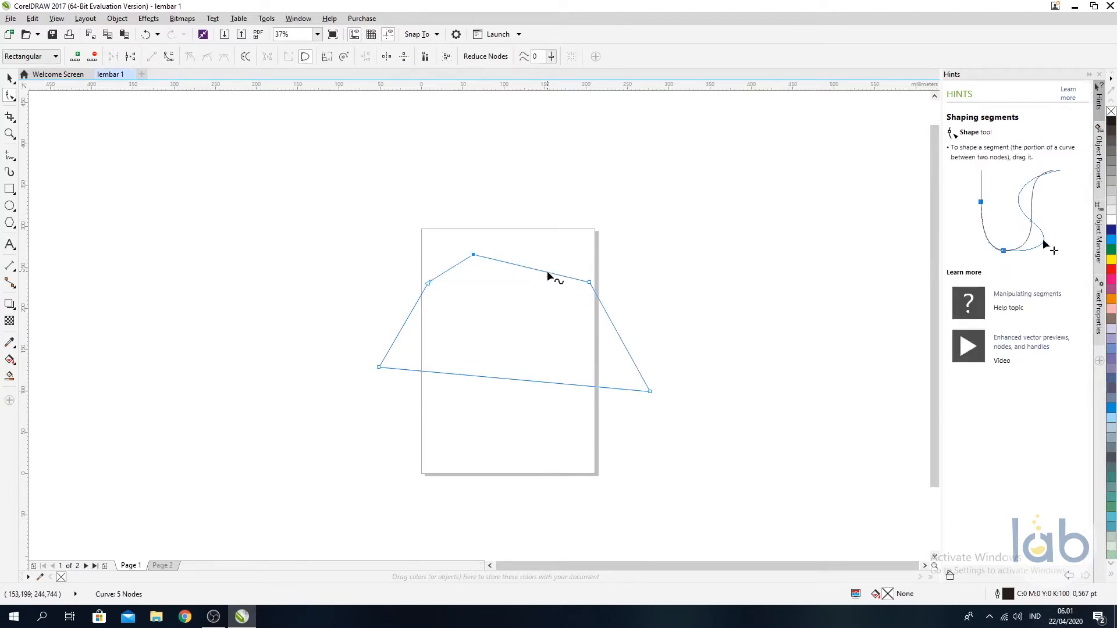
double_click(544, 272)
drag(544, 272, 543, 319)
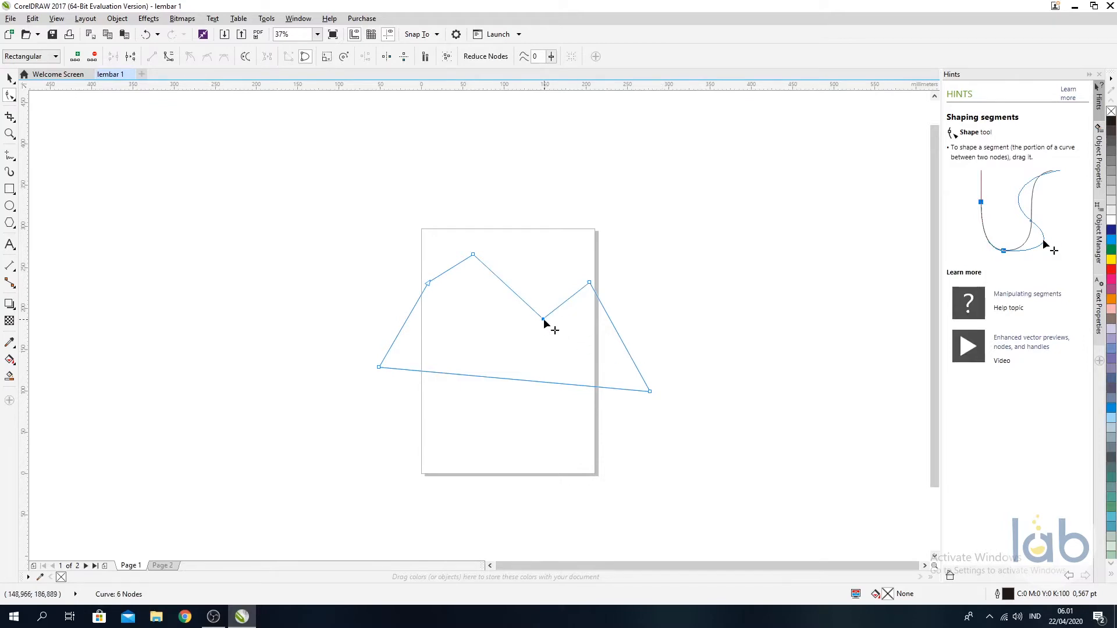
Delete the node at the shape's upper right corner
click(590, 284)
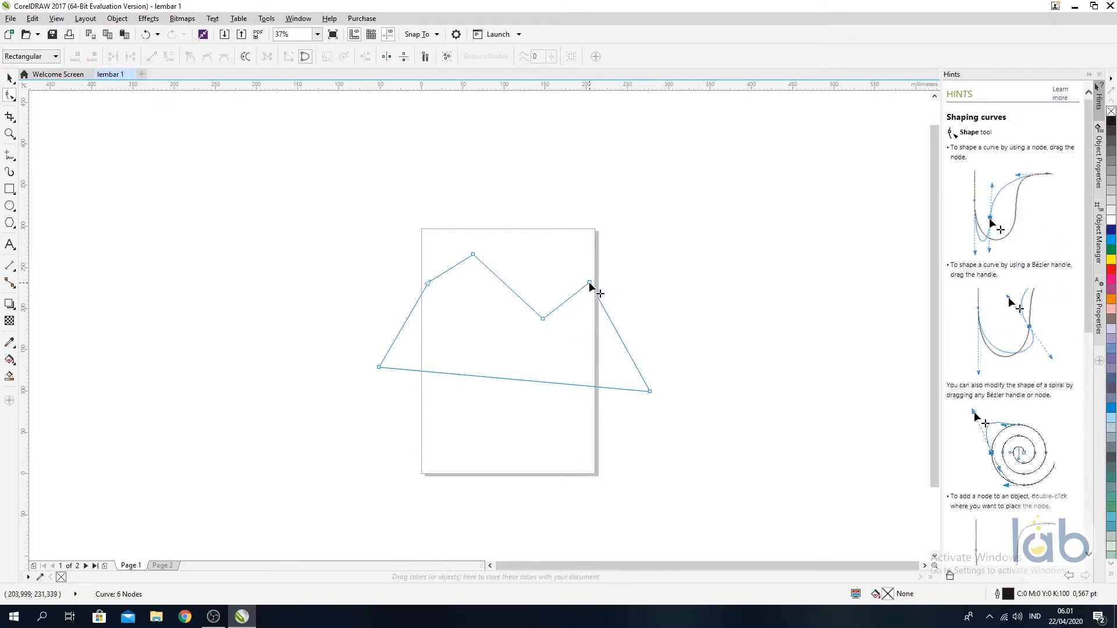
key(Delete)
key(ctrl+z)
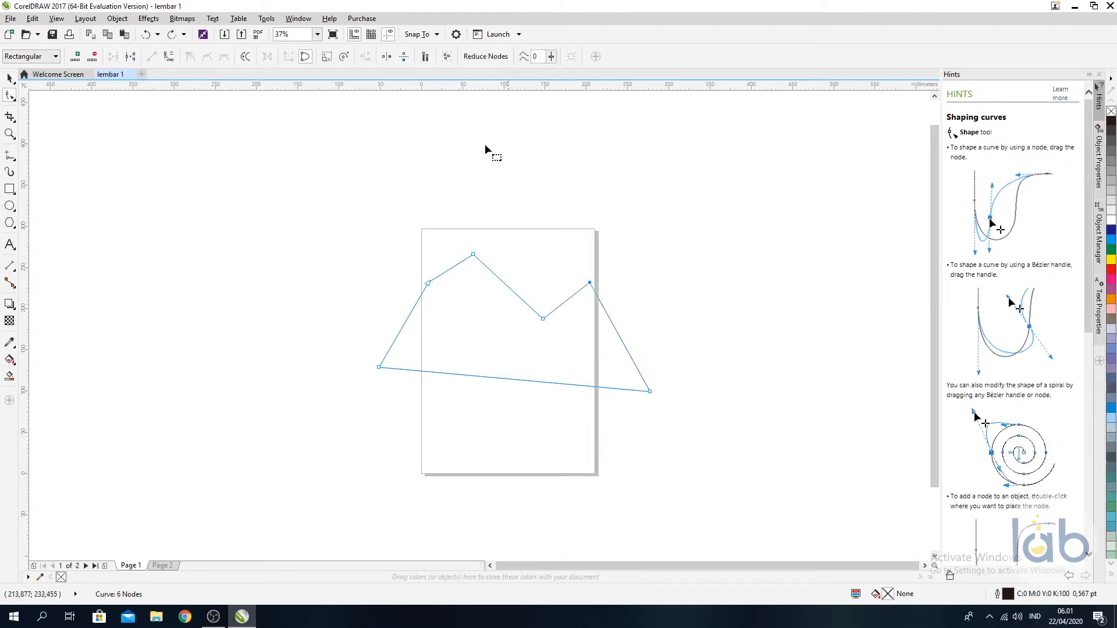
click(93, 58)
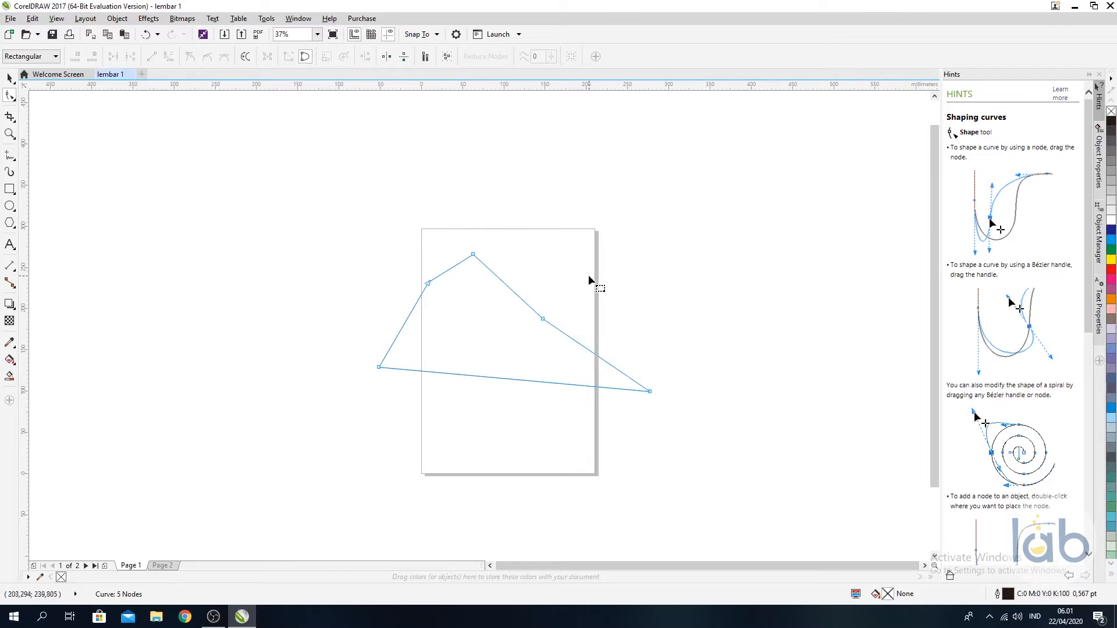
click(542, 319)
click(12, 98)
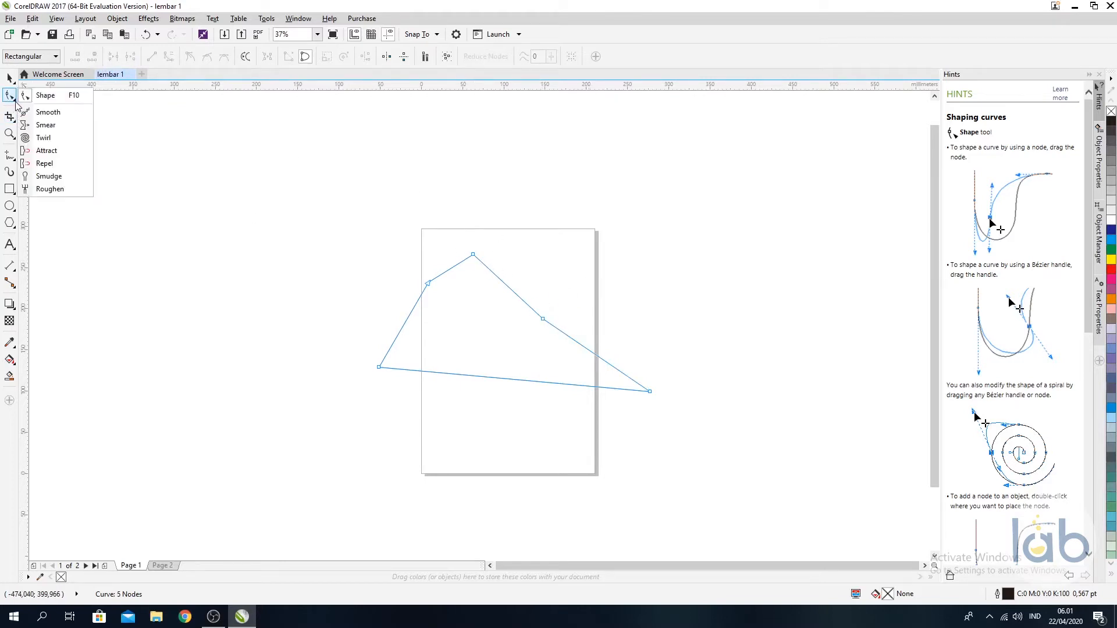
click(13, 97)
click(12, 98)
click(14, 100)
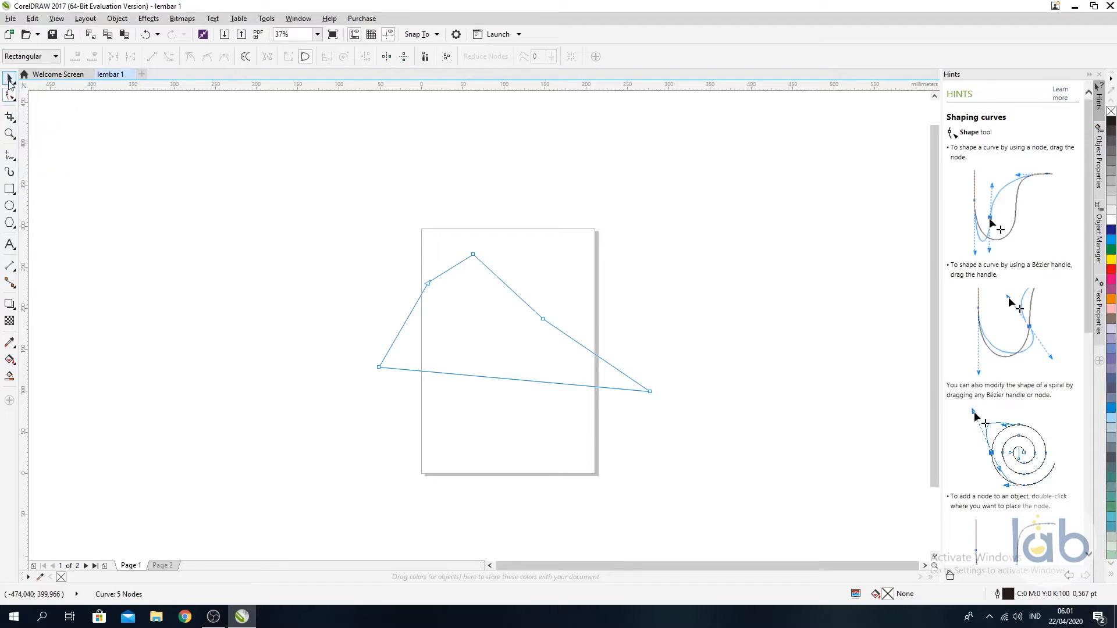
Crop the shape to an area about 153 mm by 192 mm around its right end, and undo the crop
click(10, 78)
key(Escape)
click(15, 121)
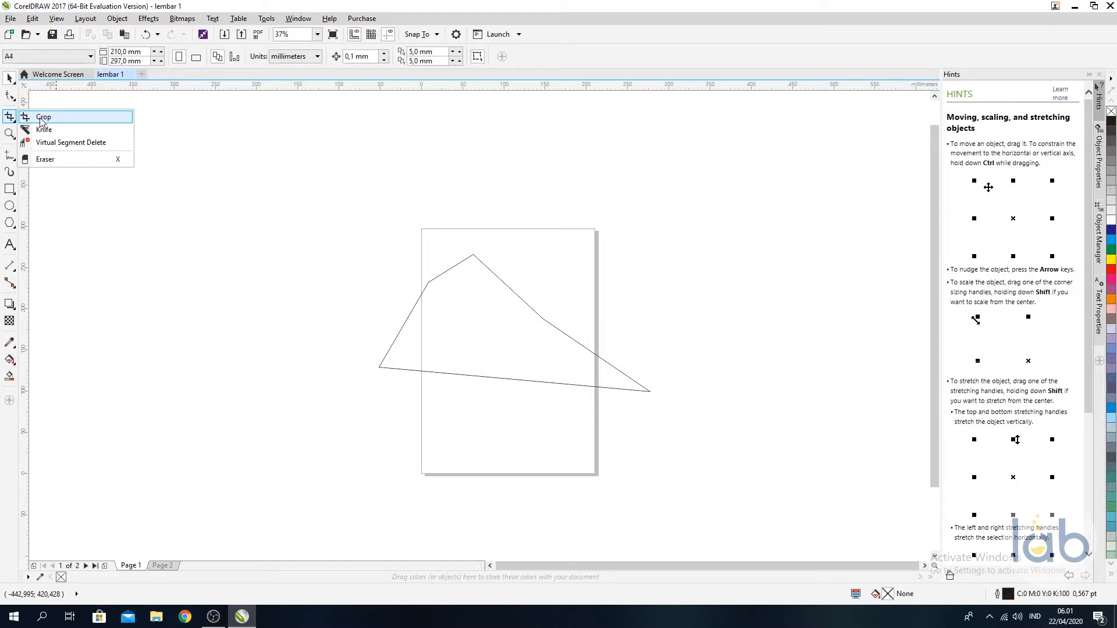
click(42, 118)
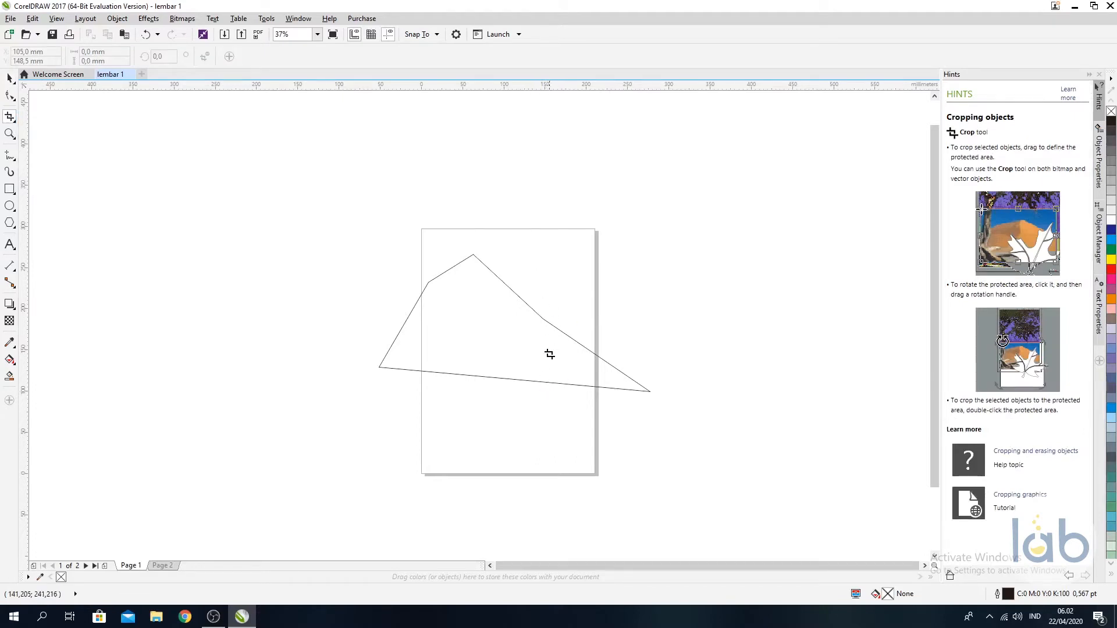
drag(543, 260, 668, 417)
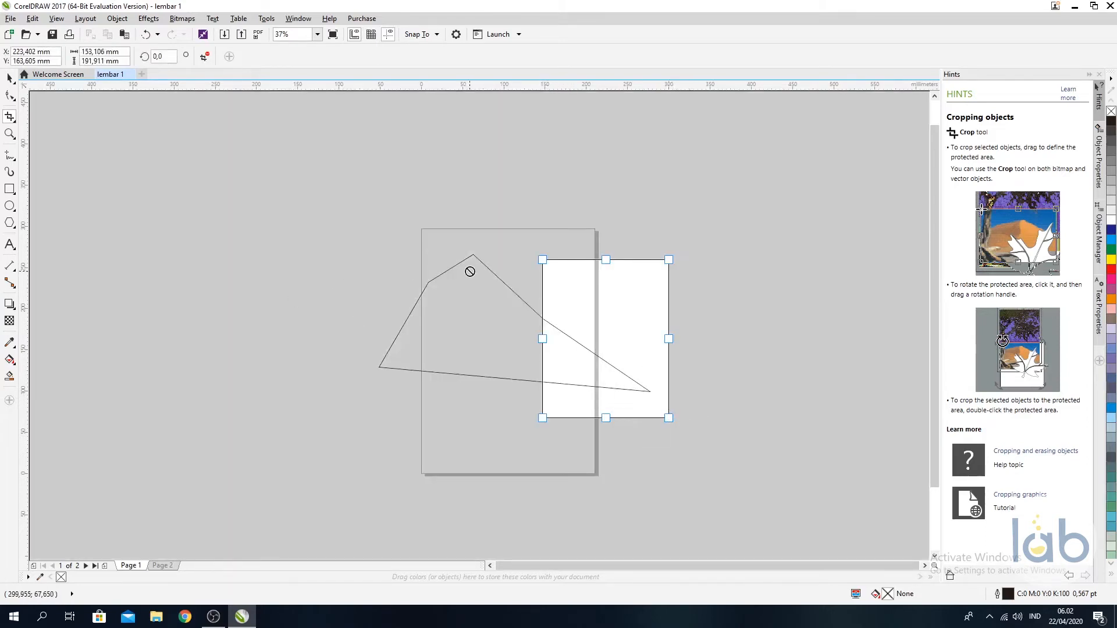
key(Return)
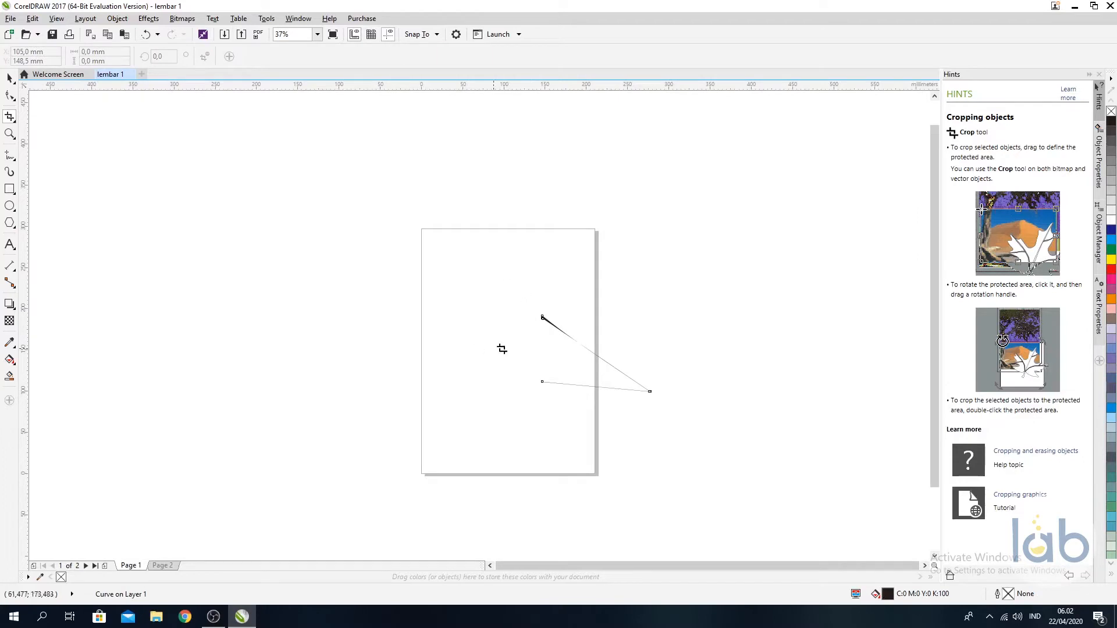
key(space)
click(652, 358)
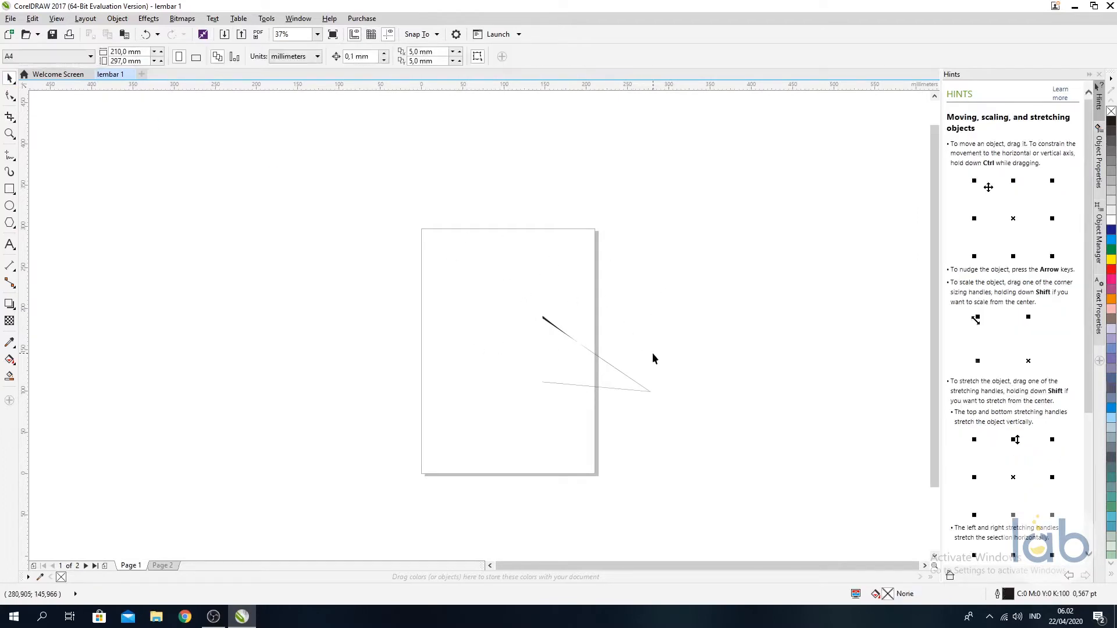
key(ctrl+z)
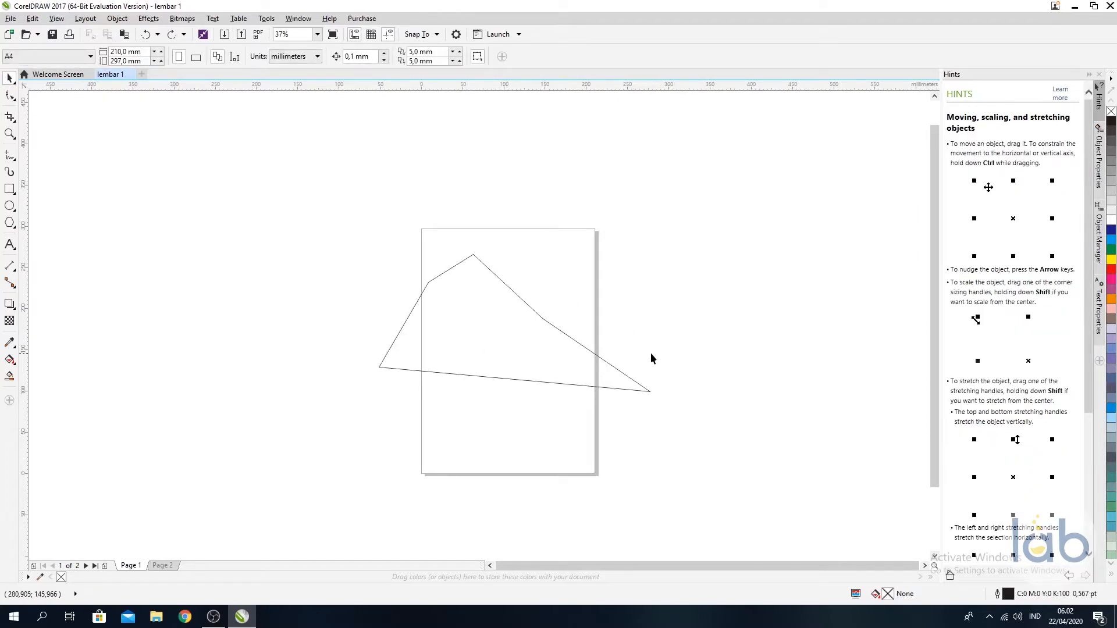
Split the shape with the Knife tool along a slanted straight line about 115 mm long and move the two pieces apart
click(10, 117)
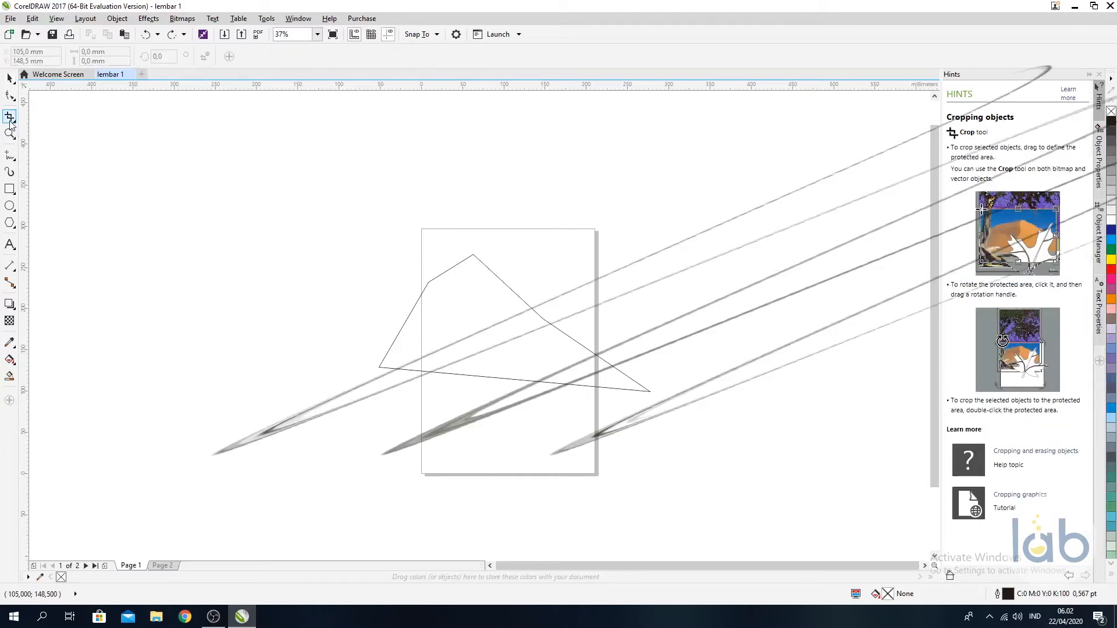
click(13, 121)
click(41, 127)
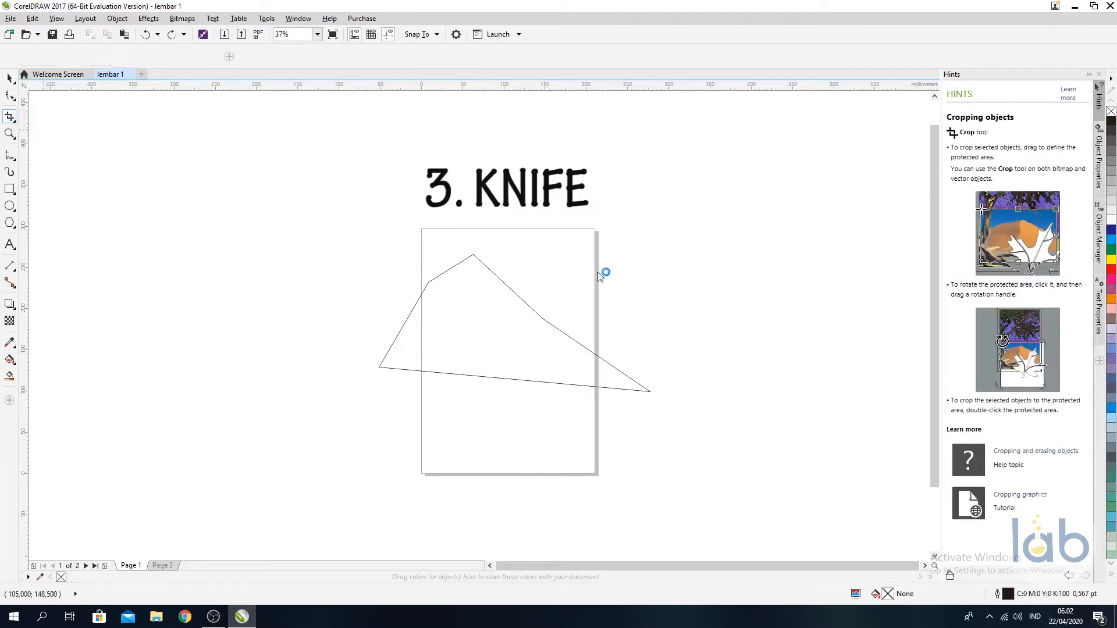
click(530, 308)
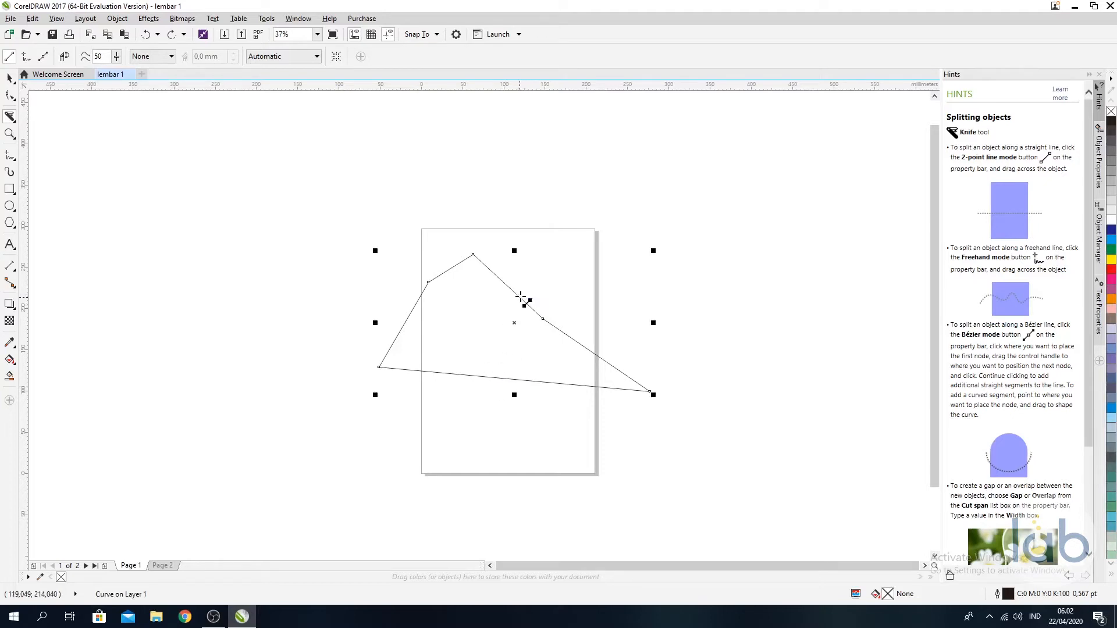
drag(519, 296, 466, 375)
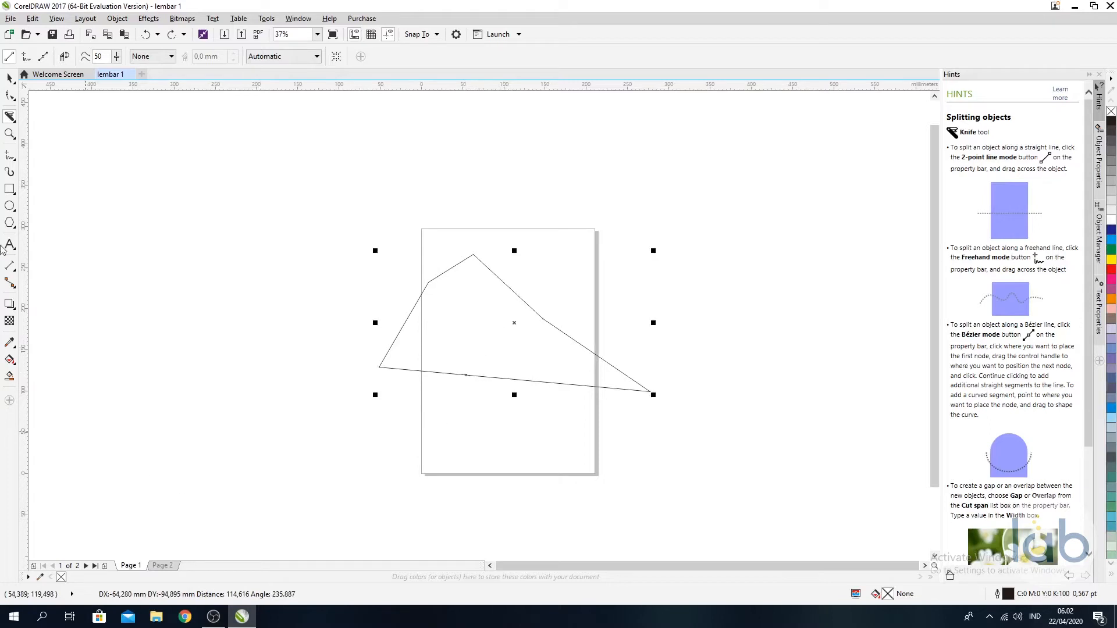
click(9, 78)
drag(577, 361, 626, 385)
drag(426, 327, 334, 322)
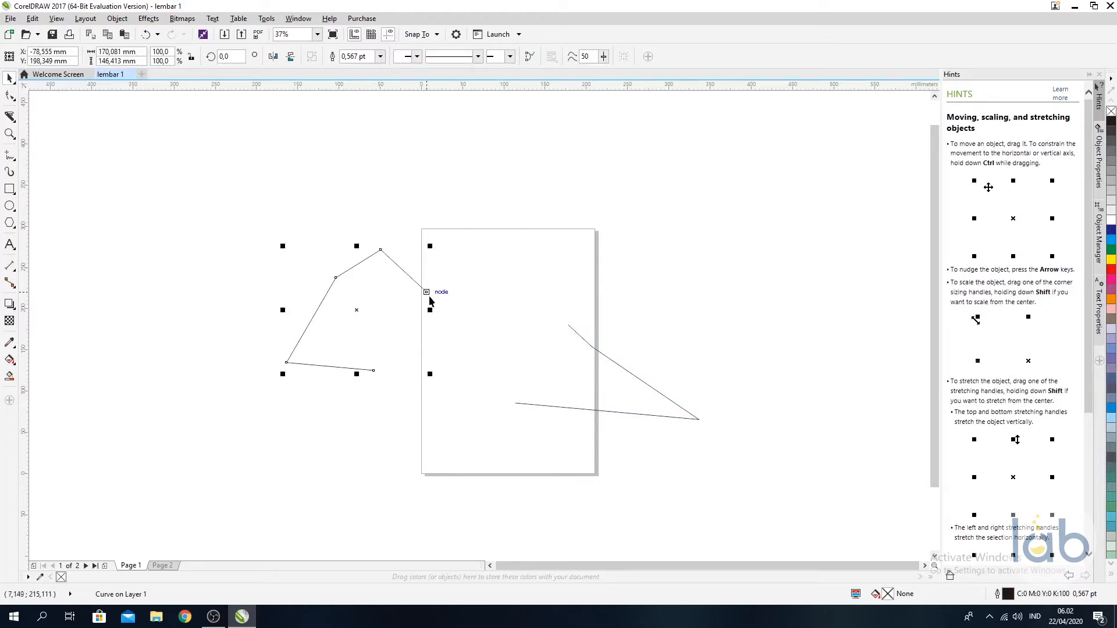
Delete both cut pieces, leaving the page empty
key(Delete)
key(Delete)
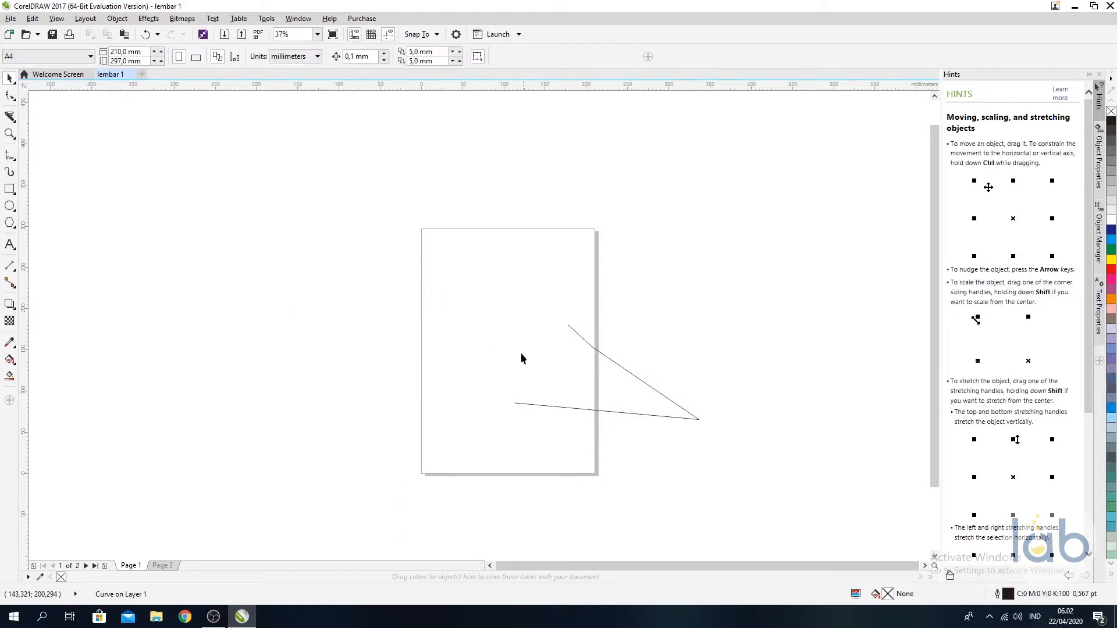
click(15, 121)
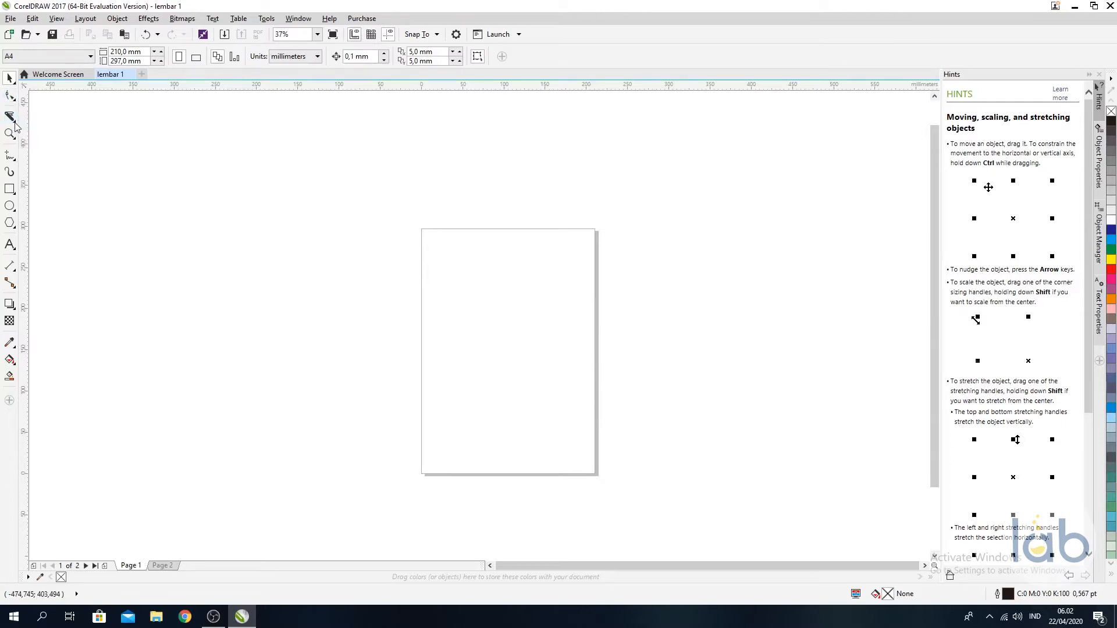
Try the Zoom tool on the blank page, zooming in to 150% and back to 75%, and return to the Pick tool
click(10, 135)
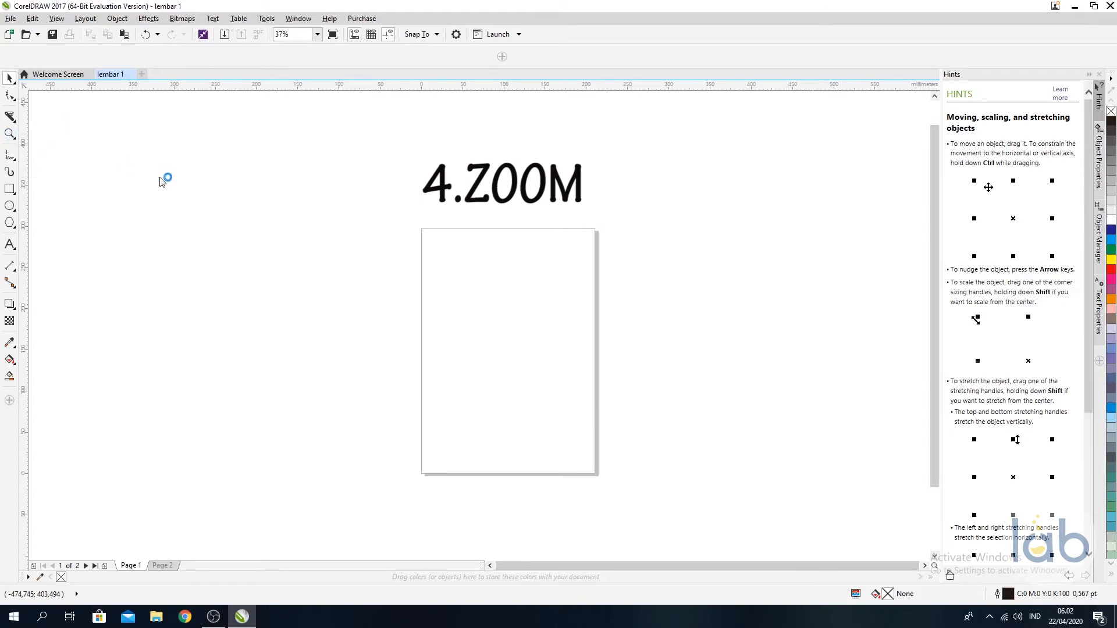
click(497, 326)
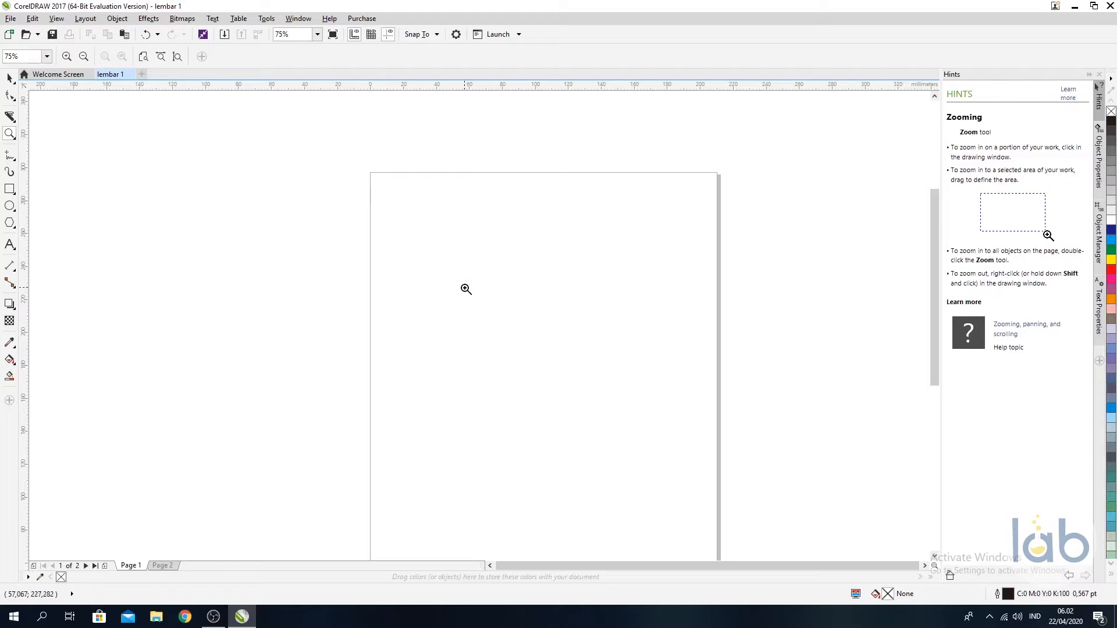
scroll(467, 290, down, 1)
scroll(467, 290, up, 2)
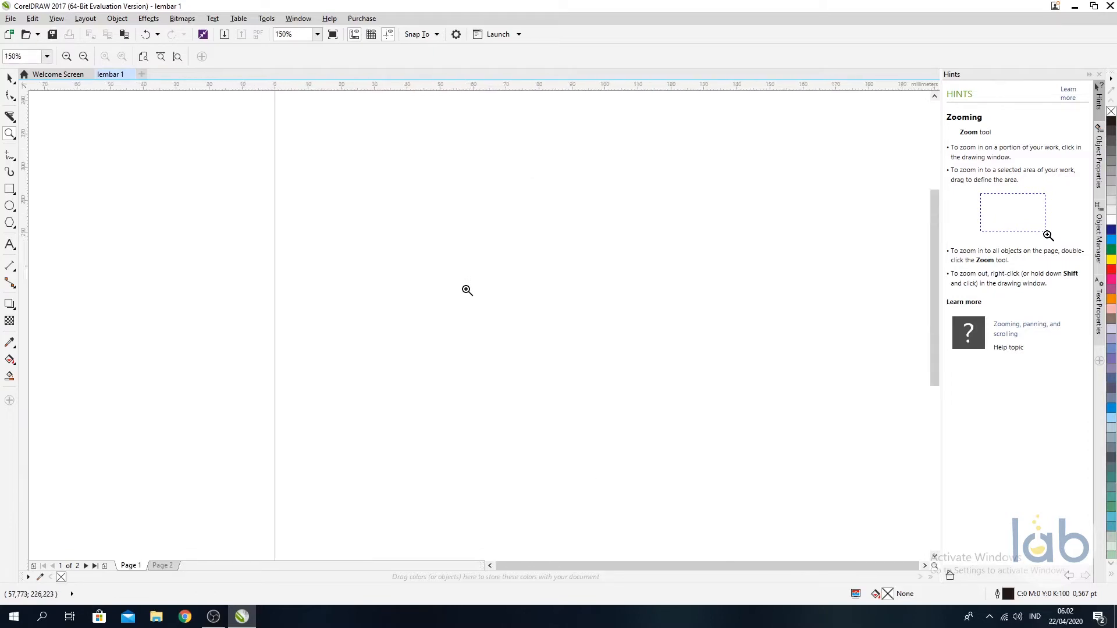
scroll(467, 290, down, 3)
scroll(467, 290, up, 2)
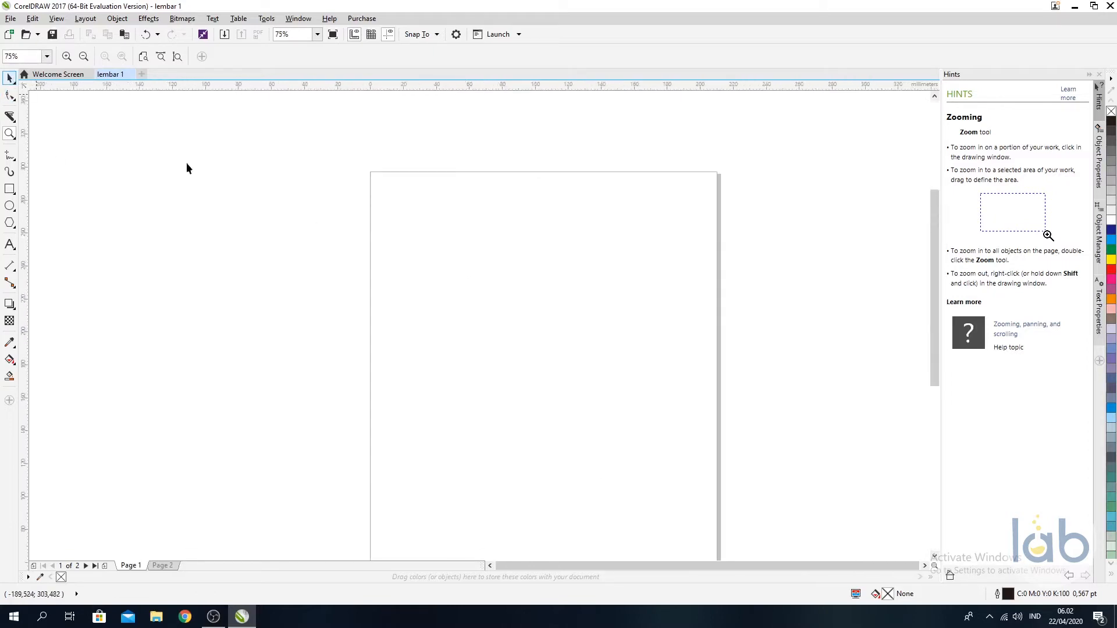
key(space)
click(14, 139)
click(10, 77)
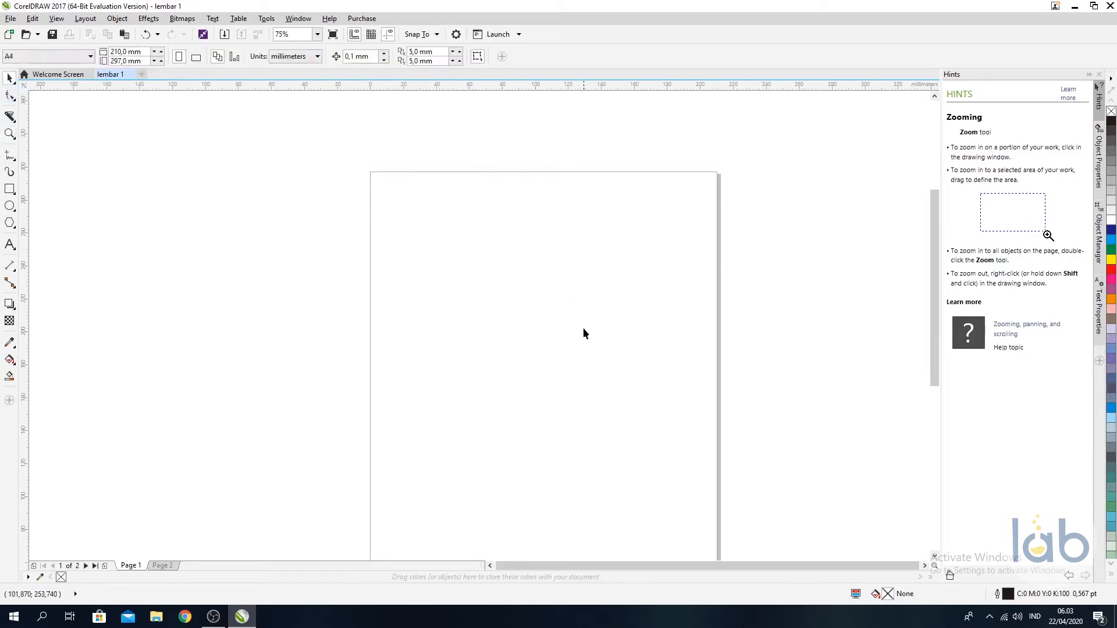
Examine the blank page at 37% and 75% zoom and scroll vertically between its upper and lower parts
scroll(583, 332, down, 2)
scroll(584, 330, up, 2)
scroll(583, 330, down, 2)
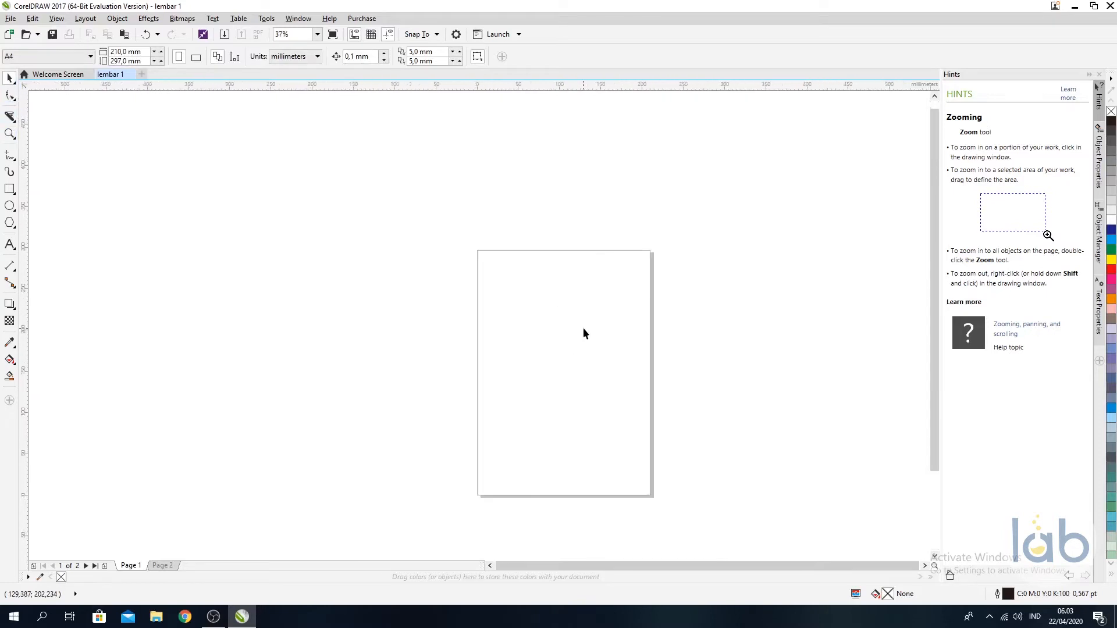
scroll(583, 329, up, 1)
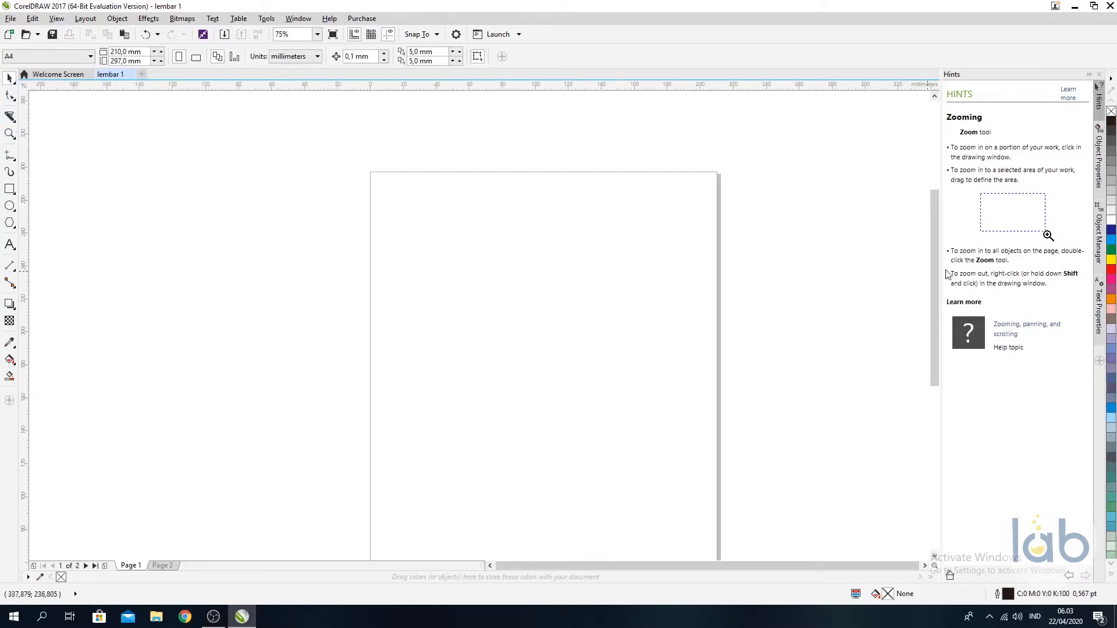
drag(936, 267, 939, 303)
scroll(724, 302, down, 2)
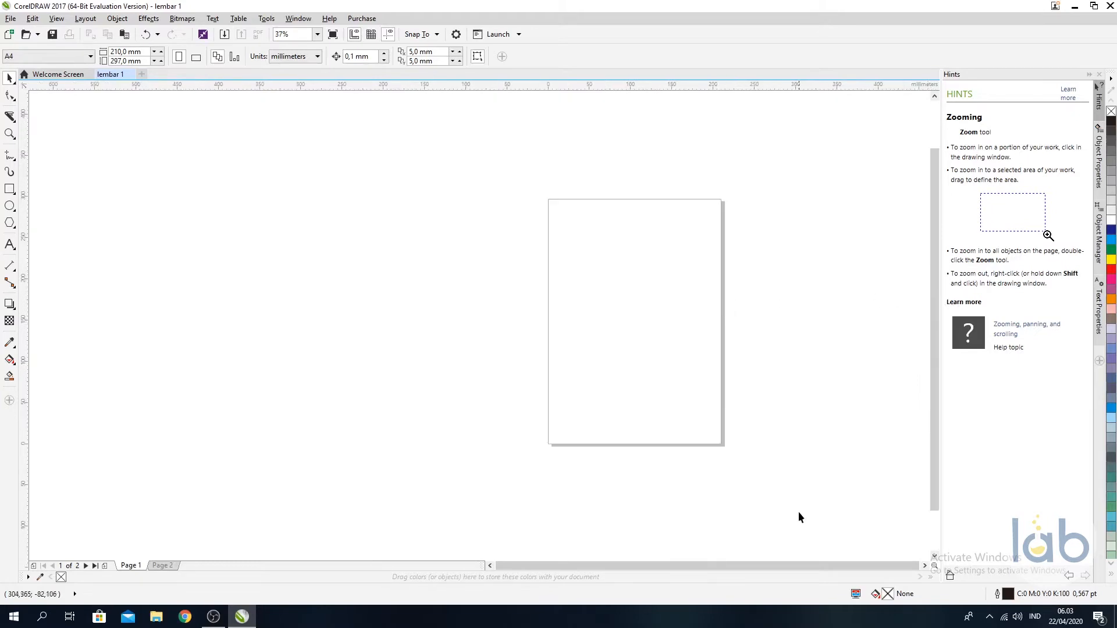
scroll(769, 440, up, 2)
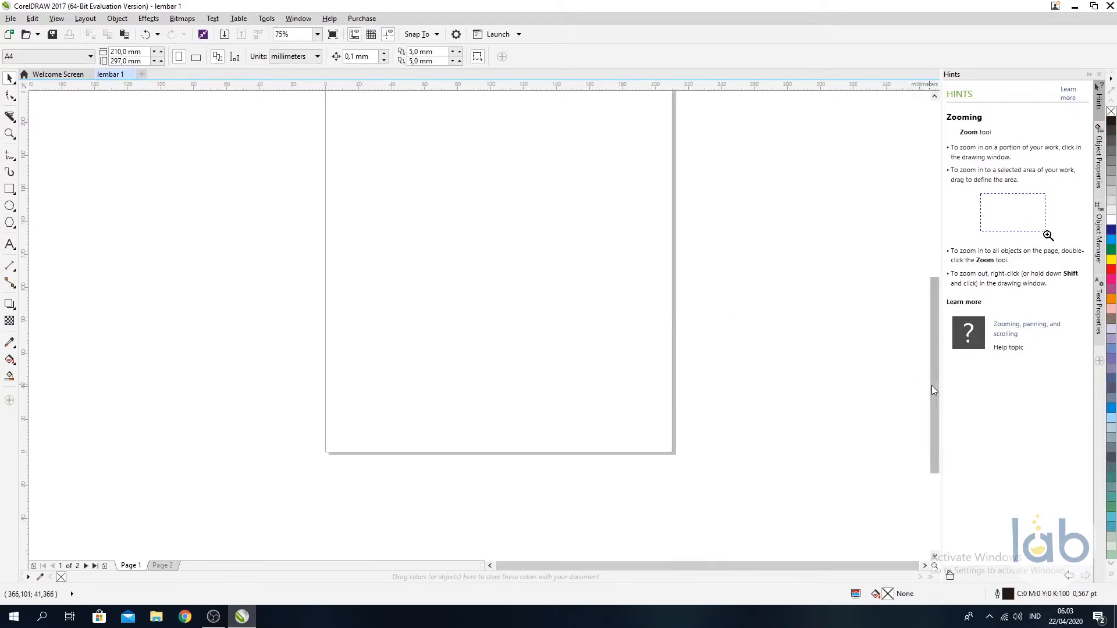
drag(934, 384, 934, 331)
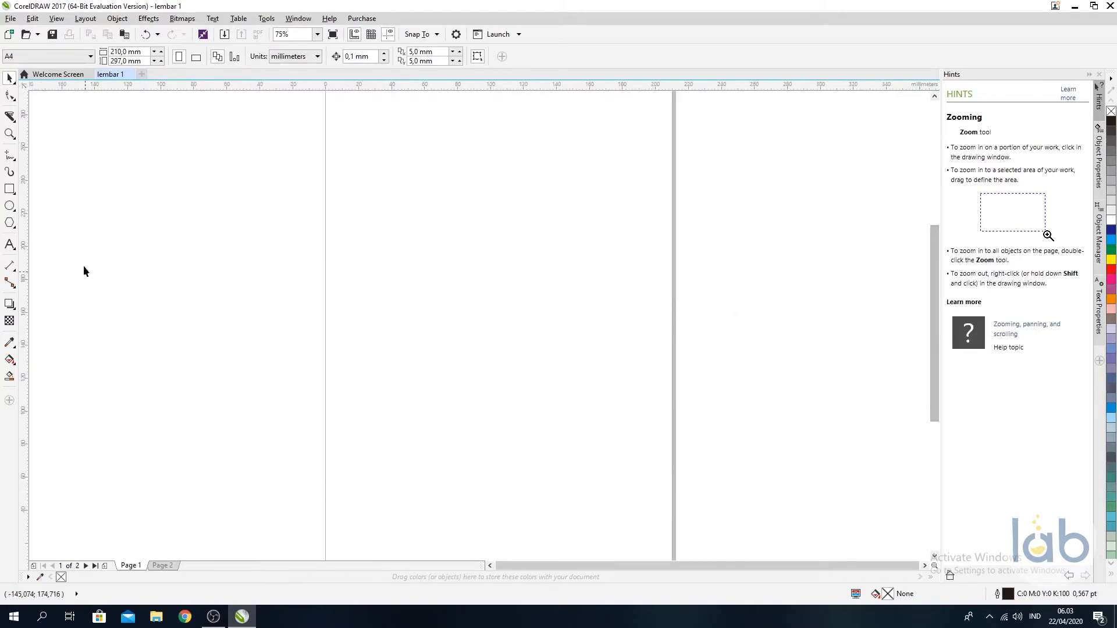
Draw a closed wavy curve about 69 by 57 mm on the page with the Freehand tool and deselect it
scroll(192, 195, down, 2)
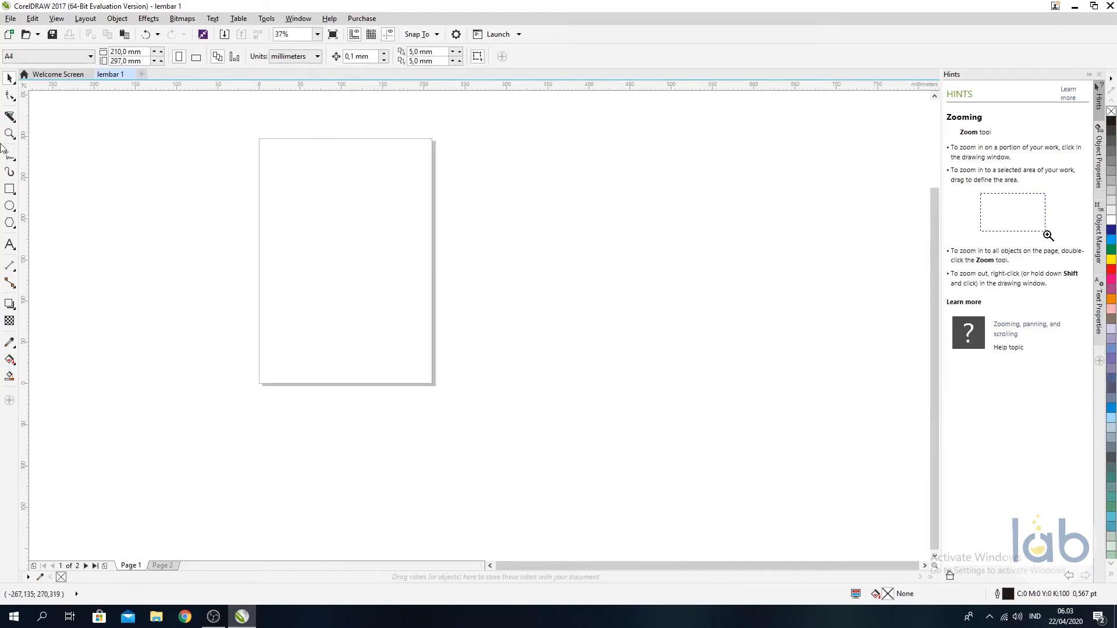
click(15, 161)
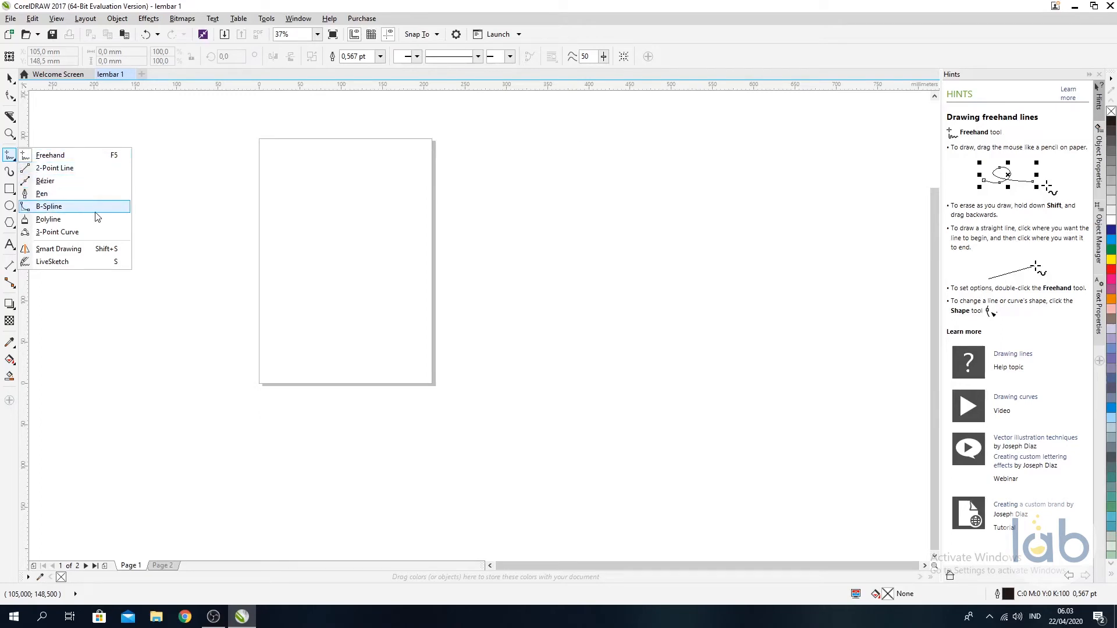
click(49, 160)
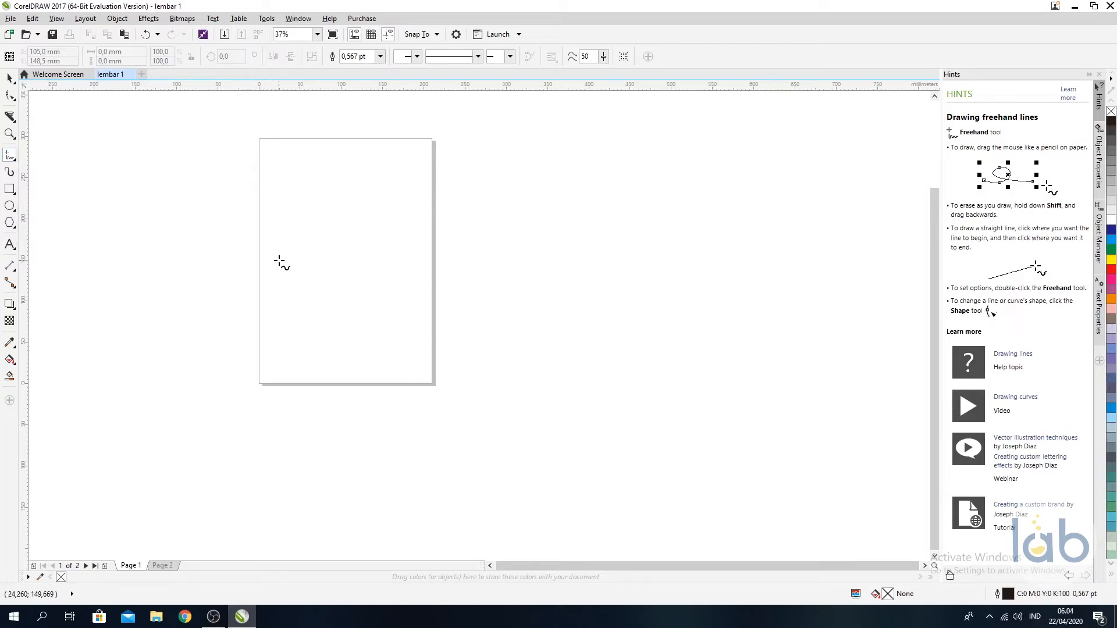
mouse_move(280, 262)
mouse_down()
mouse_move(278, 232)
mouse_move(294, 258)
mouse_move(297, 239)
mouse_move(305, 261)
mouse_move(319, 256)
mouse_move(324, 279)
mouse_move(290, 264)
mouse_up()
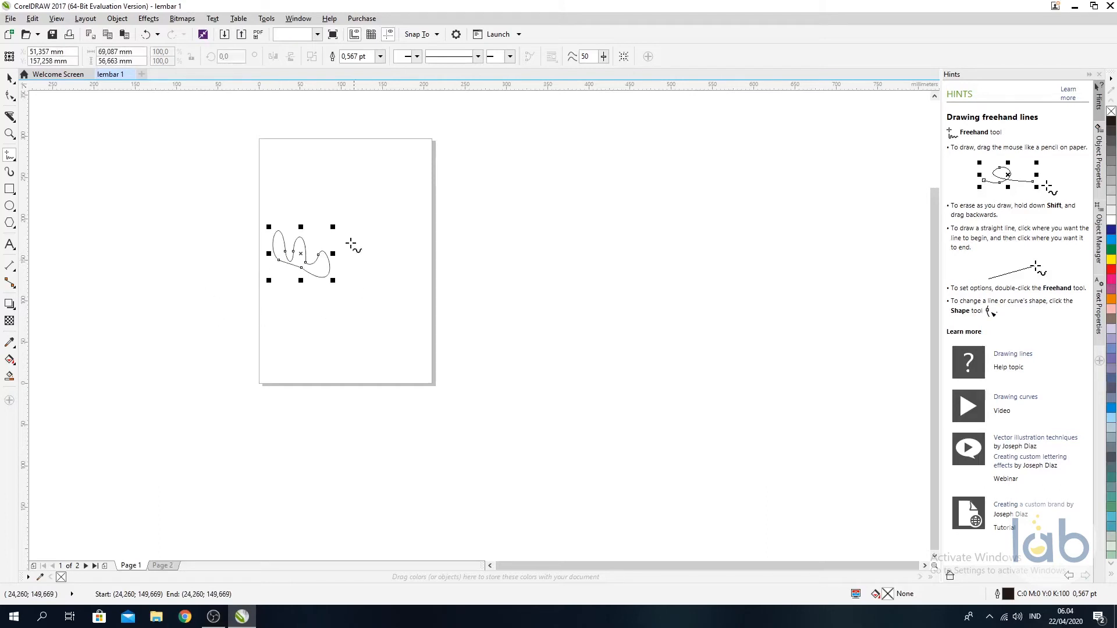
click(8, 77)
click(112, 172)
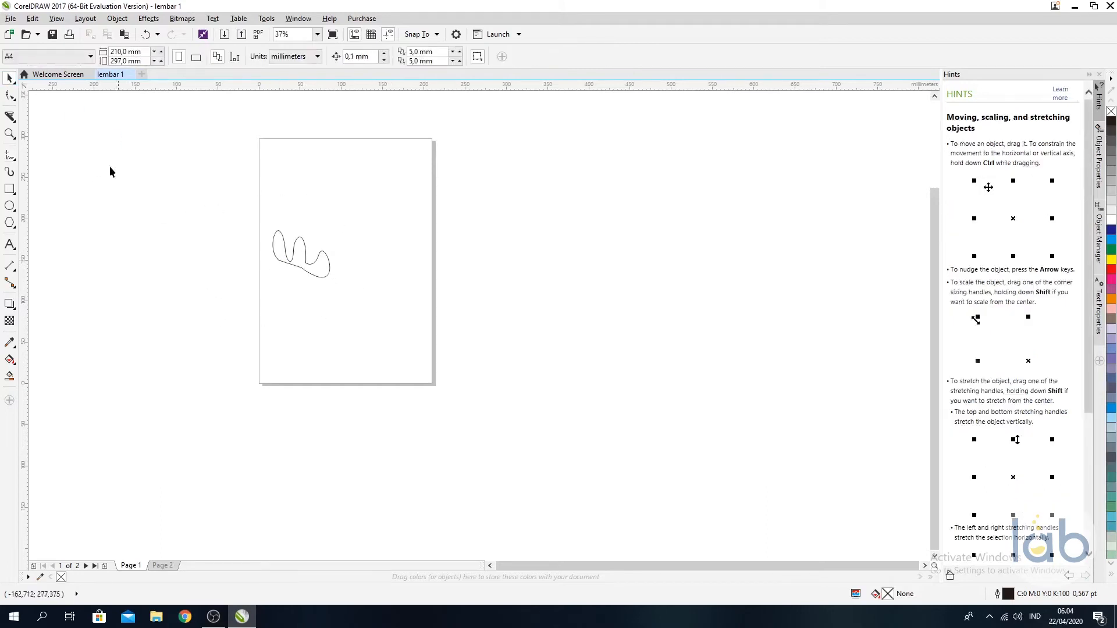
Draw a nearly vertical line about 99 mm long in the page's upper right area with the 2-Point Line tool
click(15, 168)
click(76, 167)
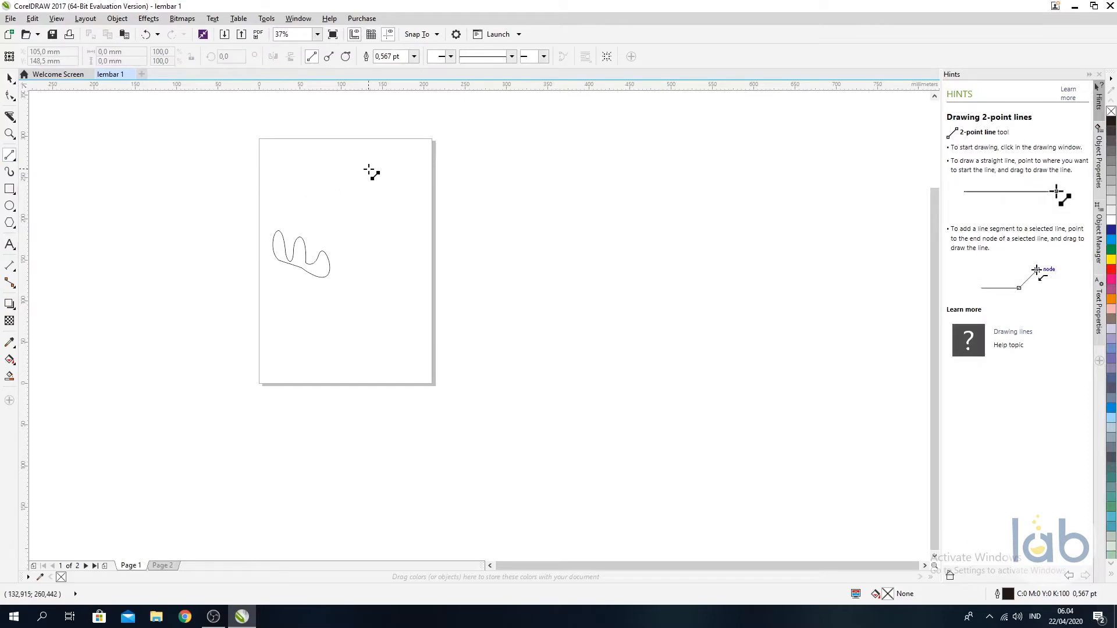
drag(368, 167, 370, 253)
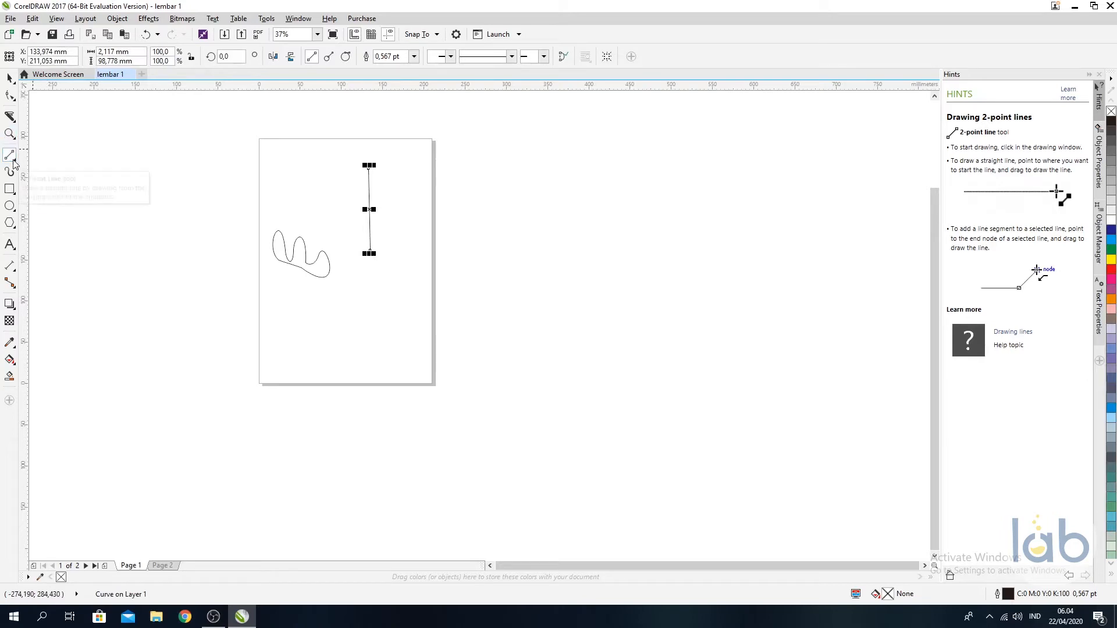
Draw a slightly slanted straight line across the lower part of the page with the Bézier tool
click(13, 161)
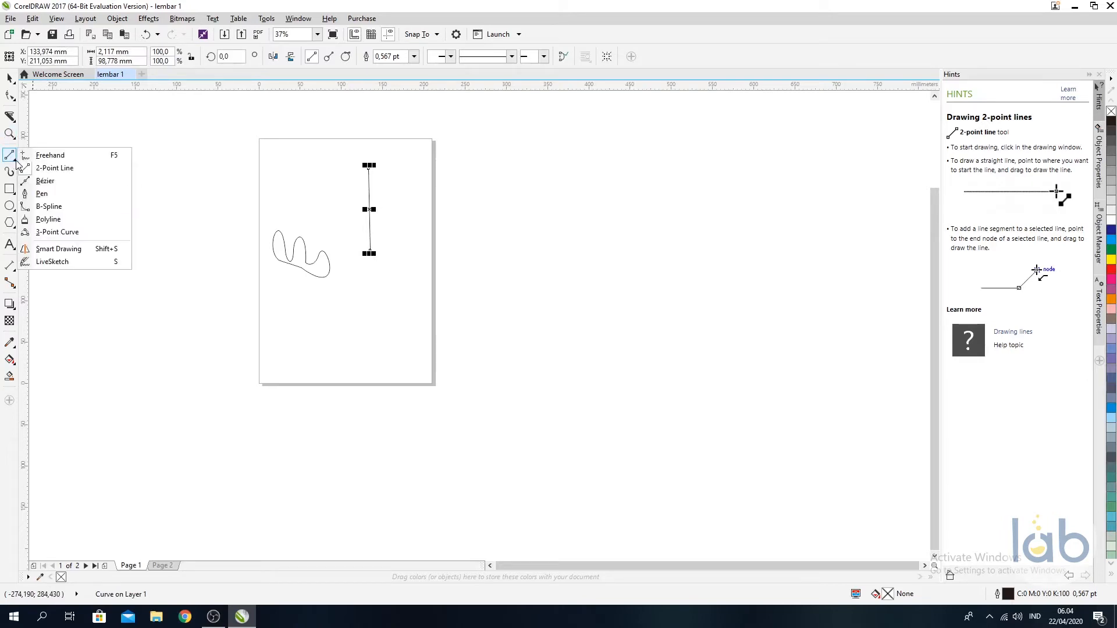
click(45, 181)
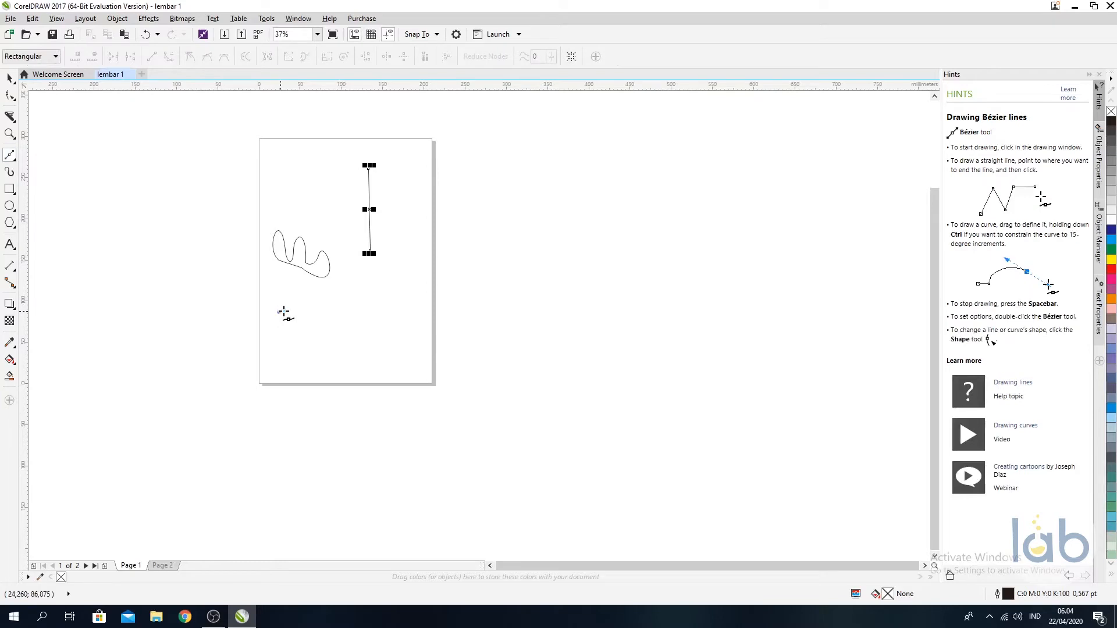
click(401, 329)
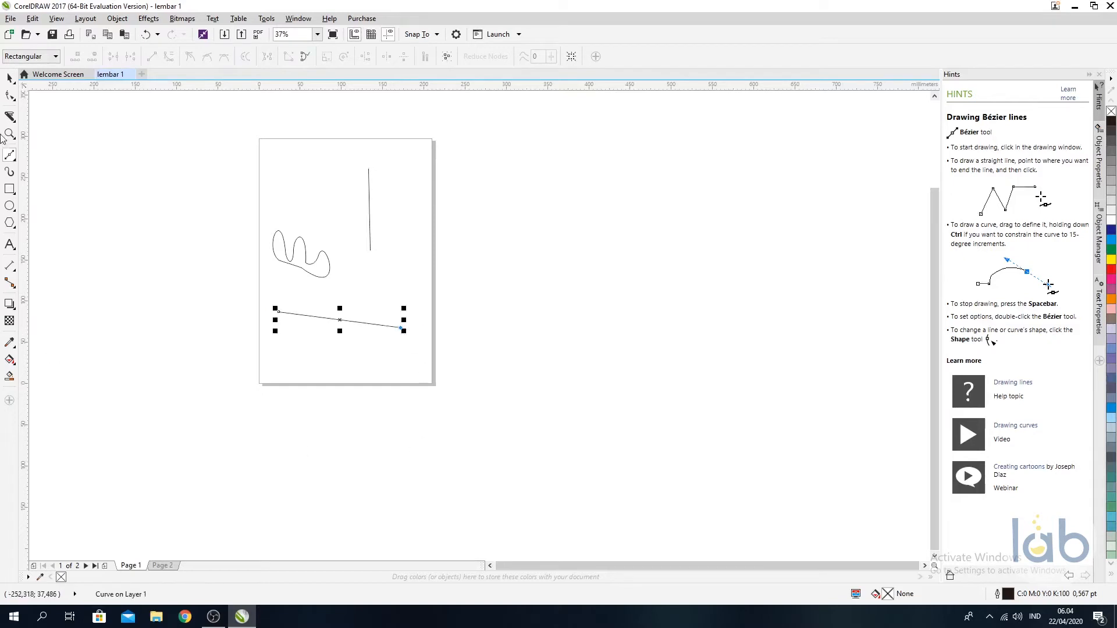
Draw a closed curved shape about 49 by 43 mm above the freehand curve with the Pen tool and deselect it
click(17, 165)
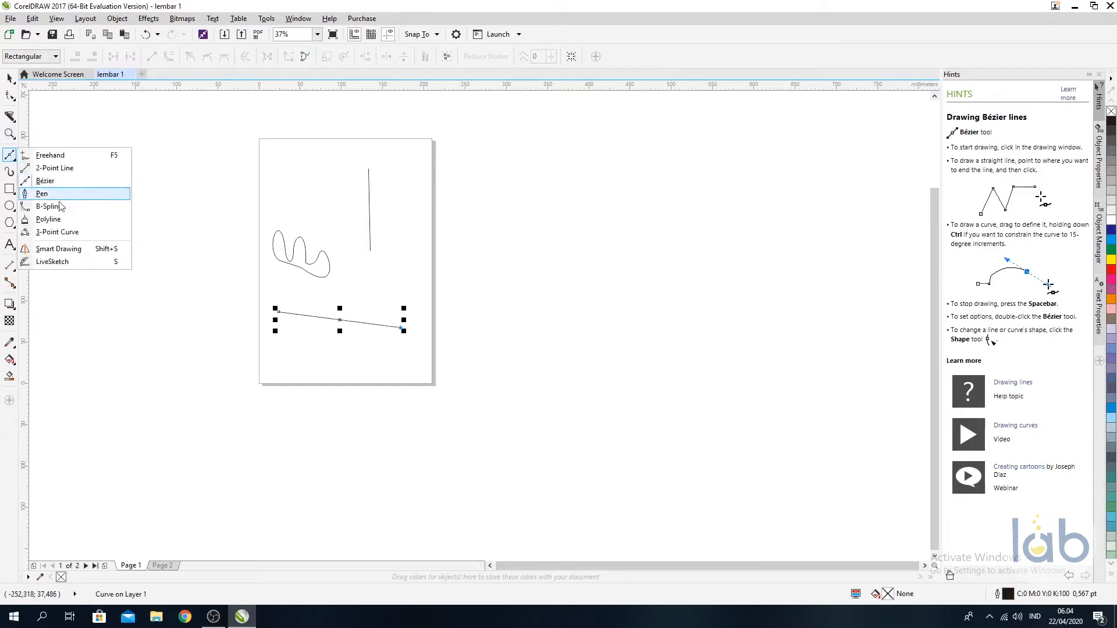
click(44, 192)
key(Escape)
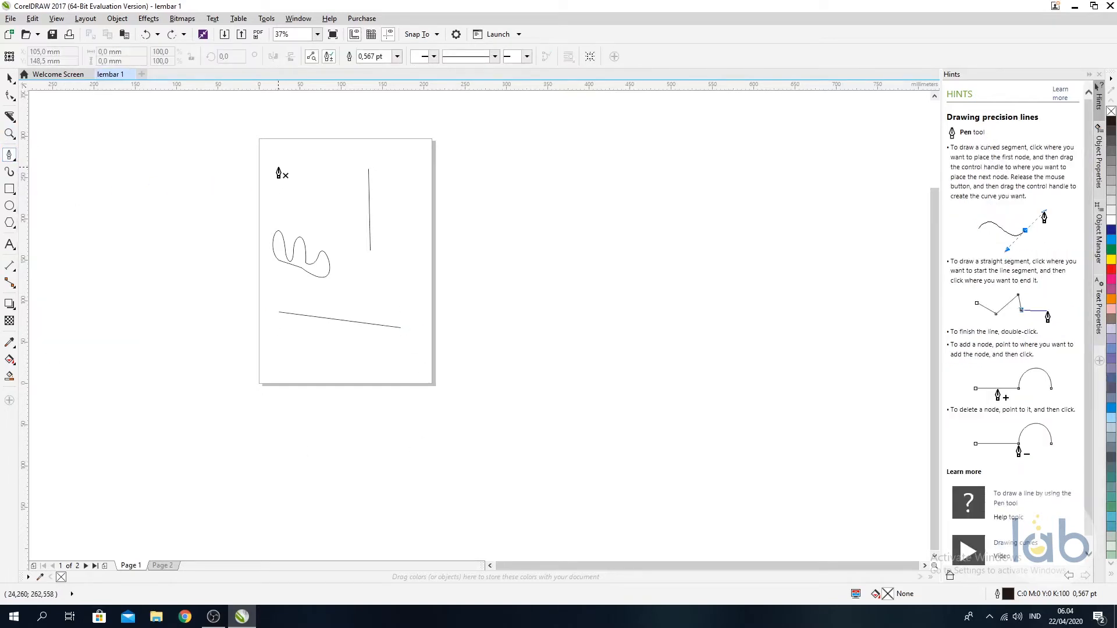
drag(278, 168, 269, 207)
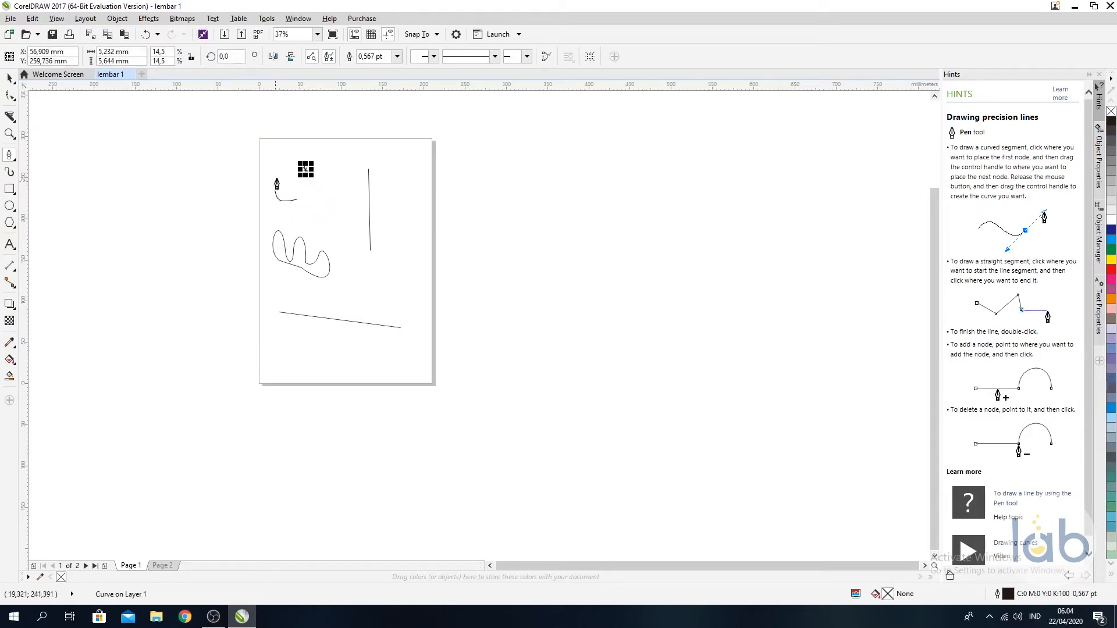
drag(303, 167, 252, 168)
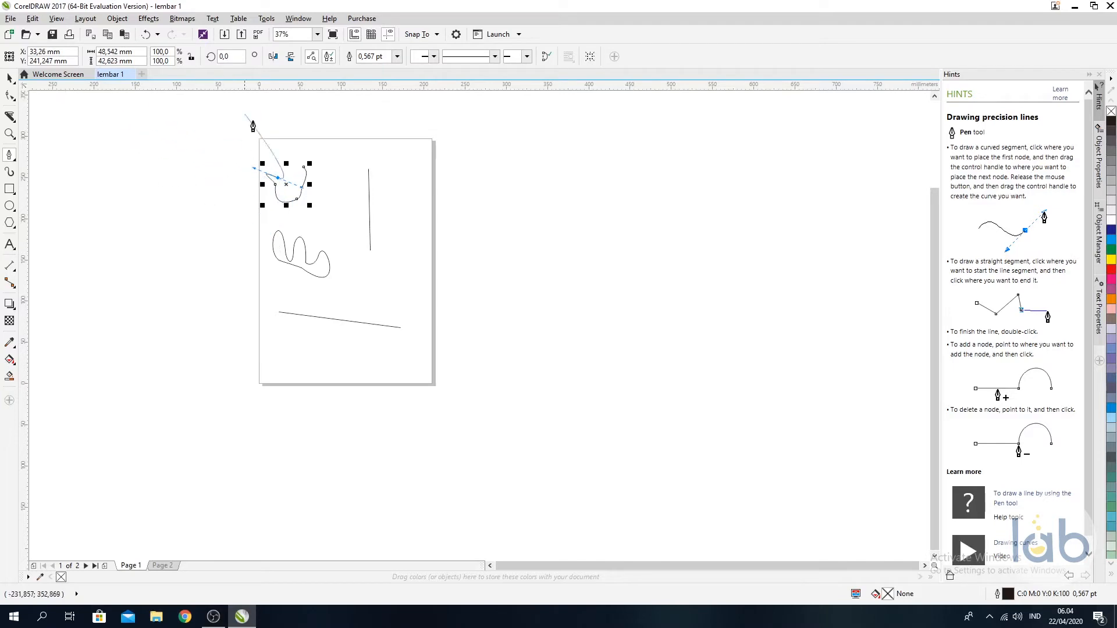
double_click(285, 180)
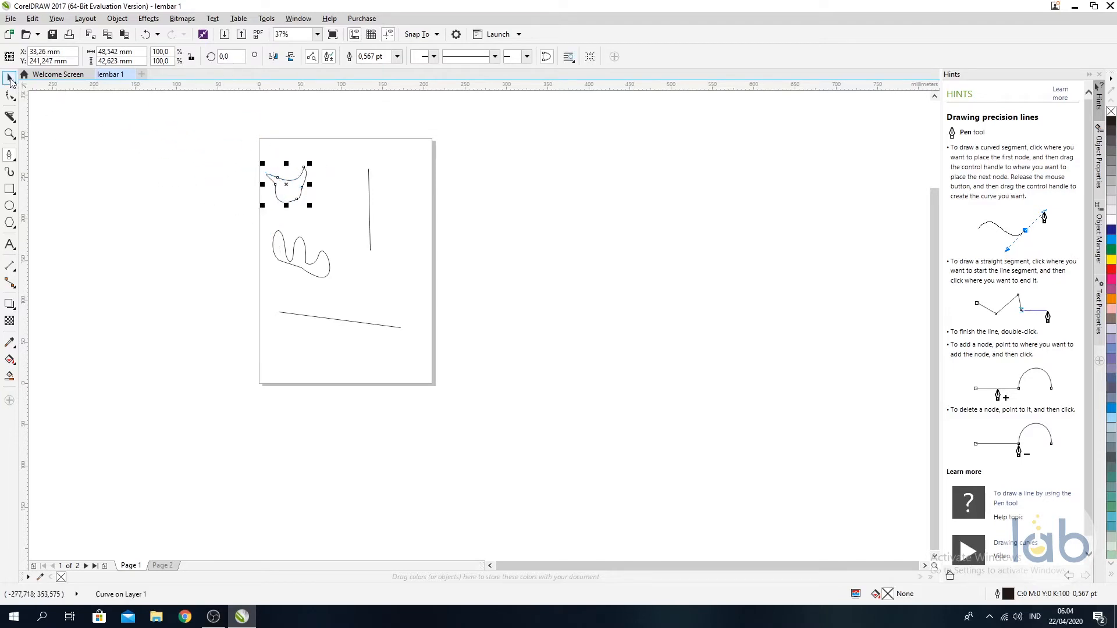
click(10, 77)
click(233, 230)
Zoom in to 75% on the drawn lines and choose the 3-Point Curve tool
scroll(233, 230, up, 2)
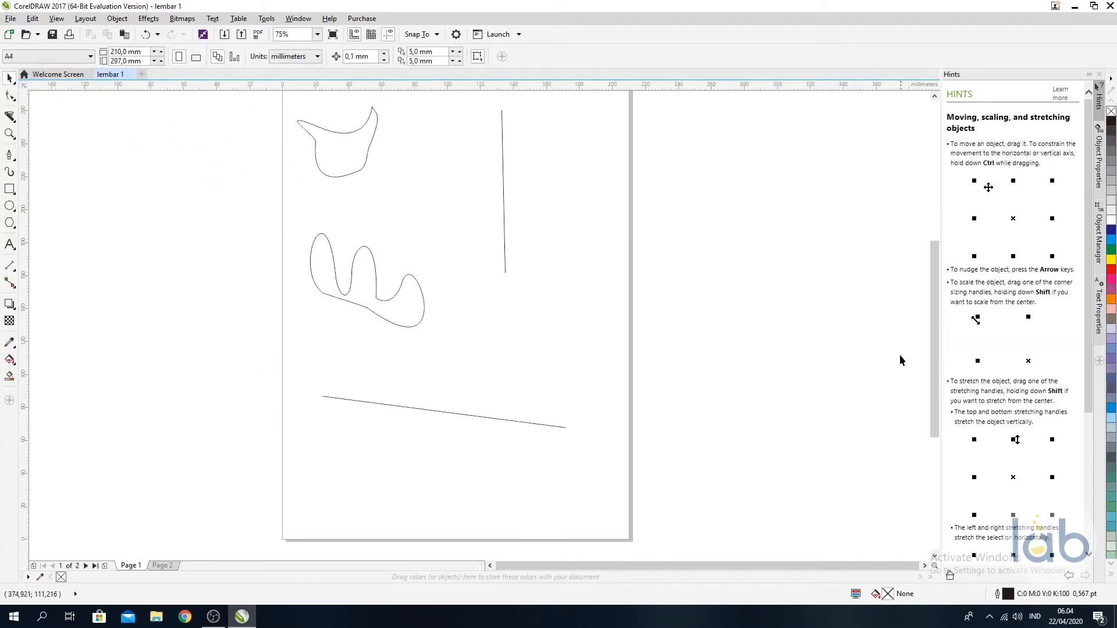
drag(930, 355, 933, 340)
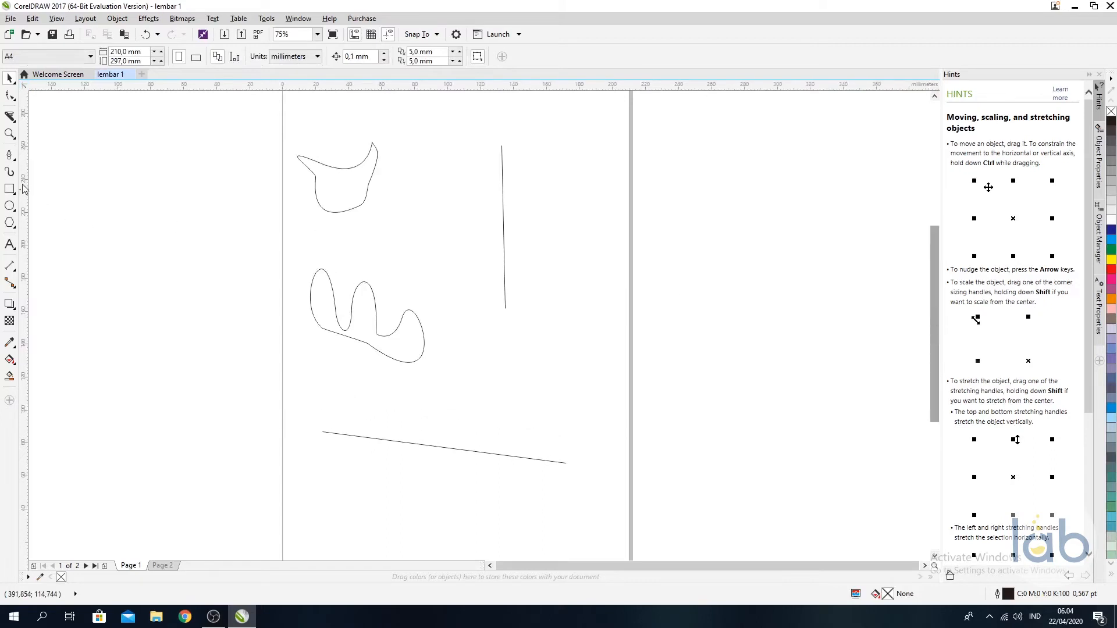
click(11, 156)
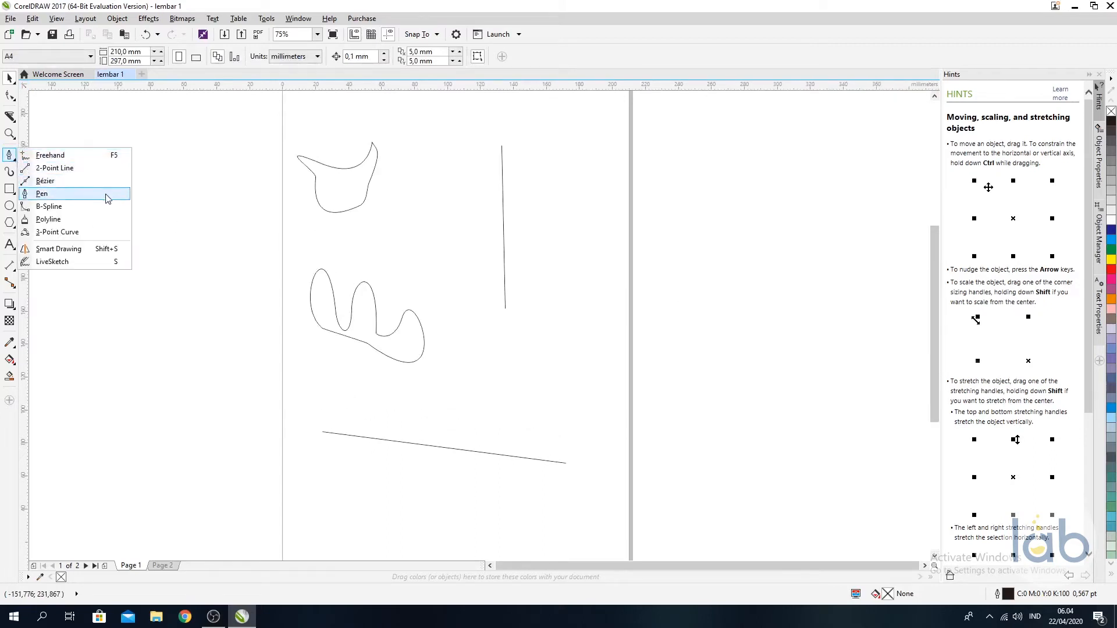
click(111, 231)
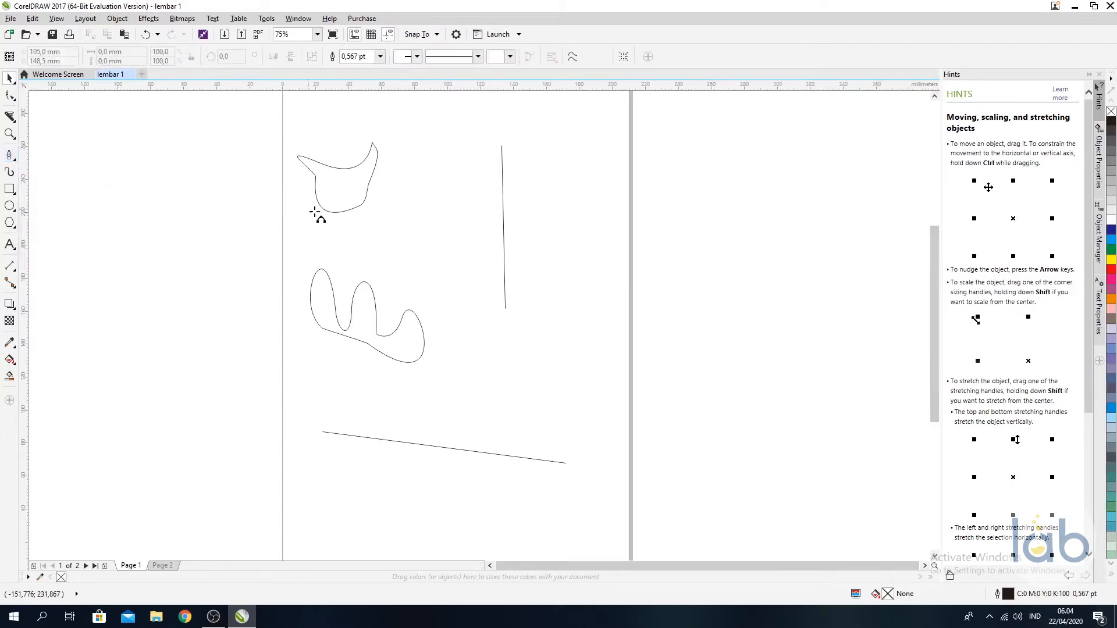
drag(457, 367, 492, 347)
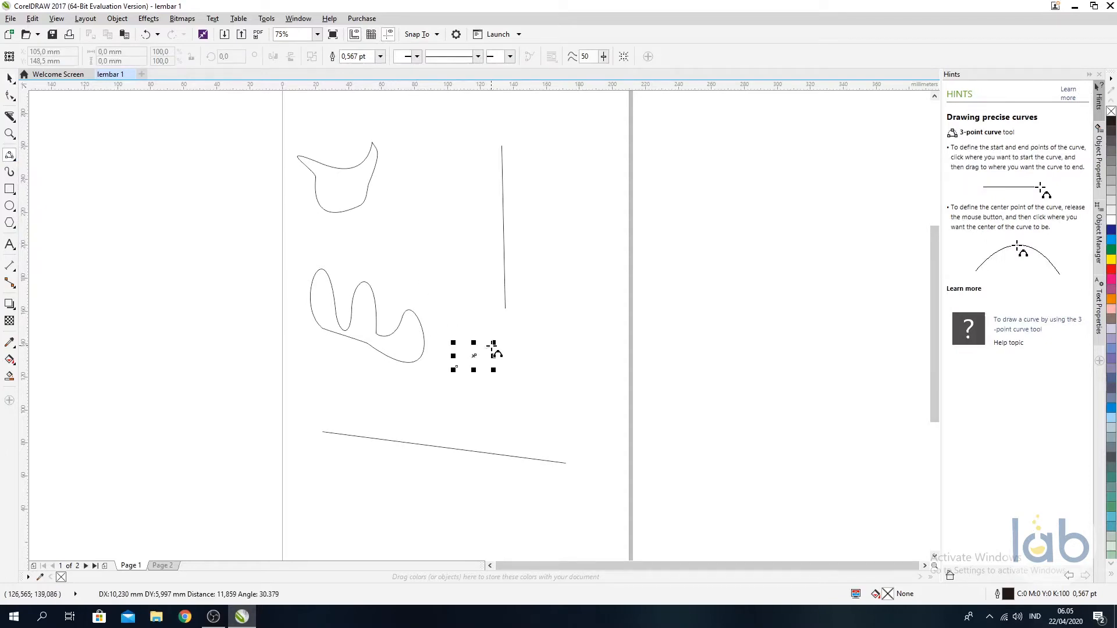
click(494, 349)
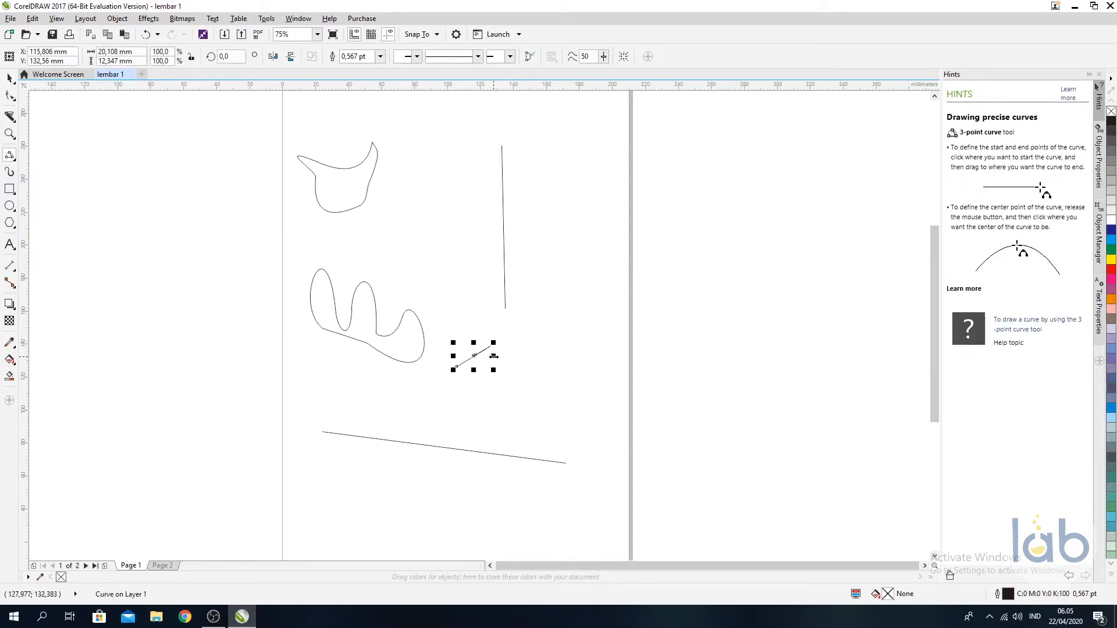
key(ctrl+z)
Draw a closed eye-like shape about 47 by 25 mm below the vertical line from three joined 3-point curves and deselect it
drag(460, 369, 504, 341)
click(481, 349)
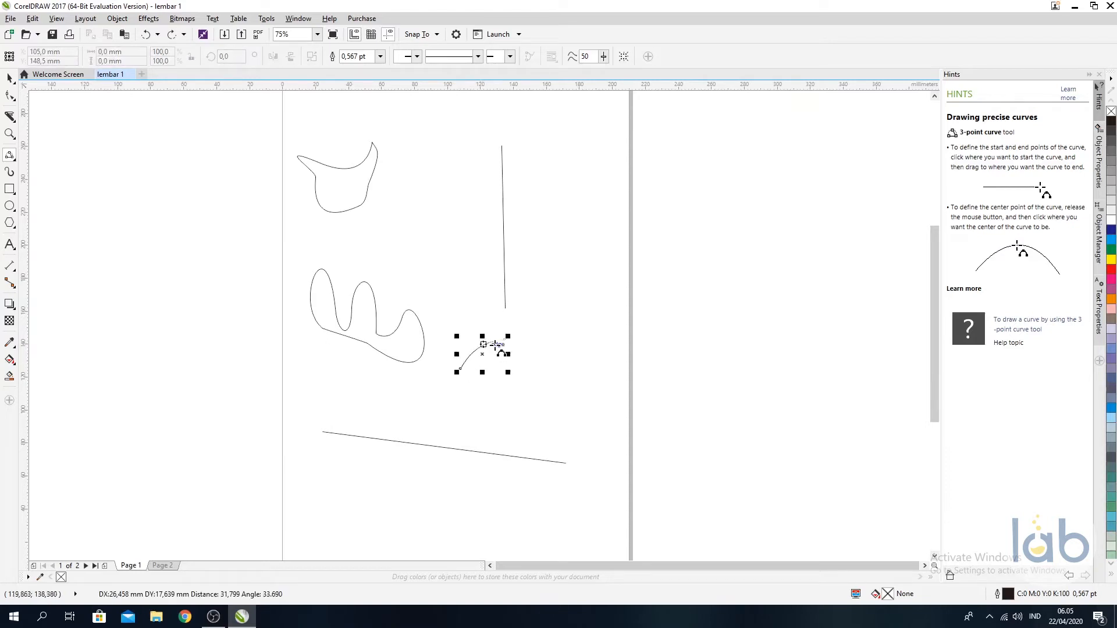
drag(532, 362, 538, 374)
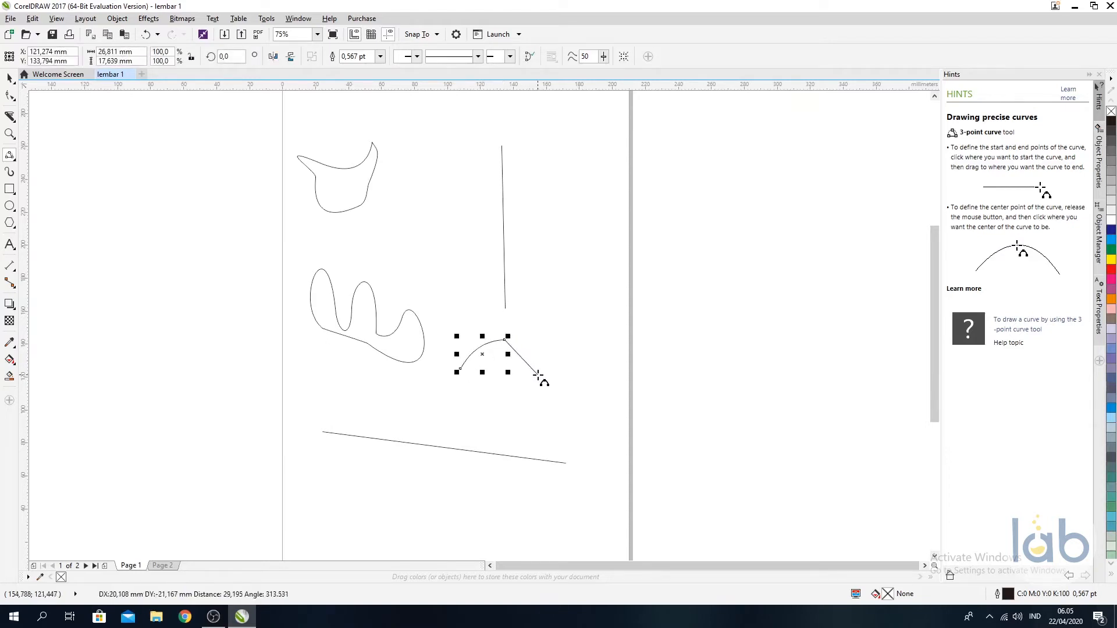
click(538, 372)
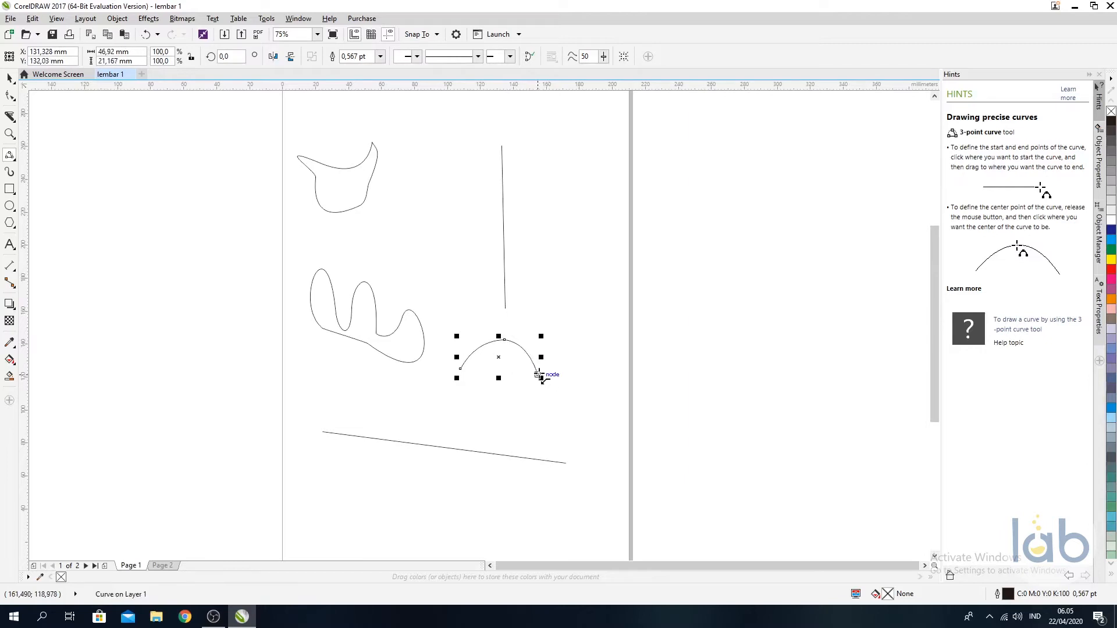
drag(538, 374, 462, 372)
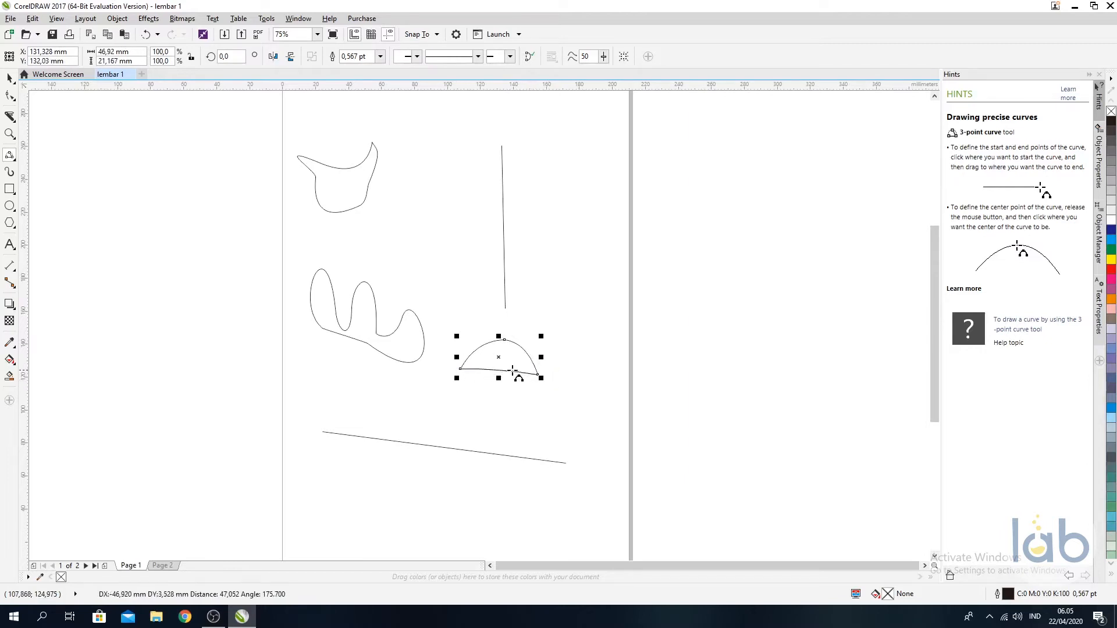
click(500, 382)
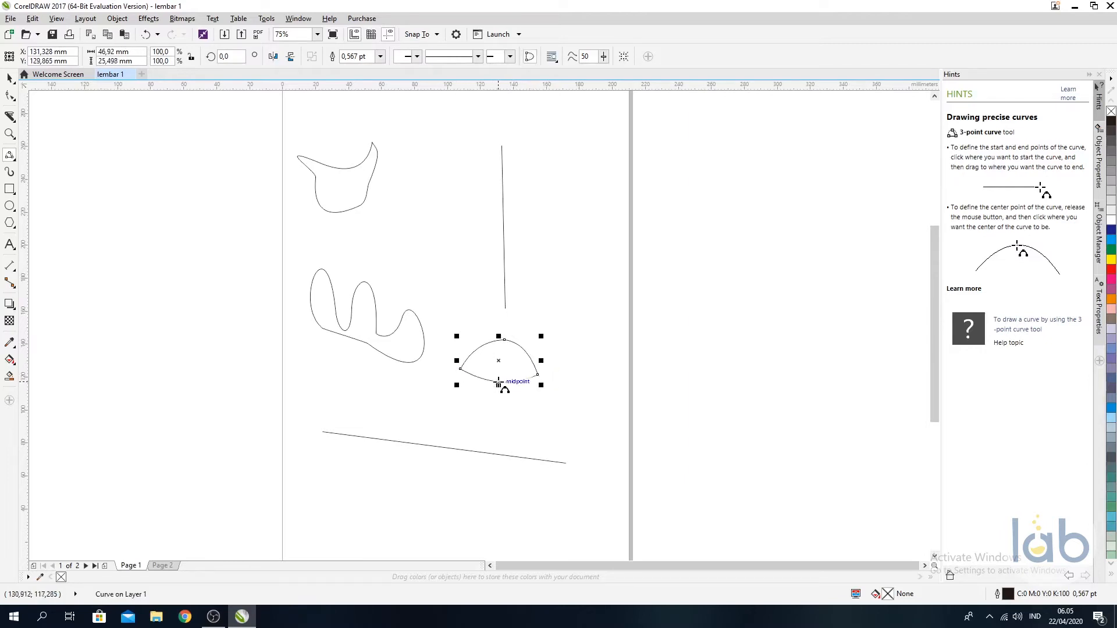
click(9, 79)
click(560, 338)
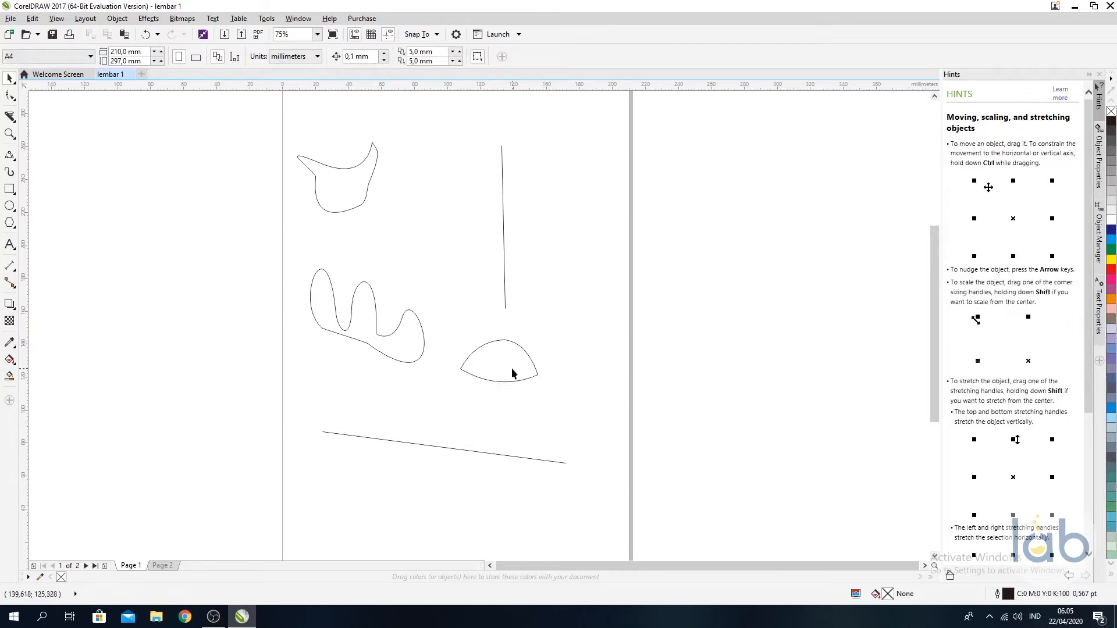
Paint an S-shaped Artistic Media stroke about 42 by 63 mm beside the page, using the sixth preset stroke with rounded ends
click(14, 160)
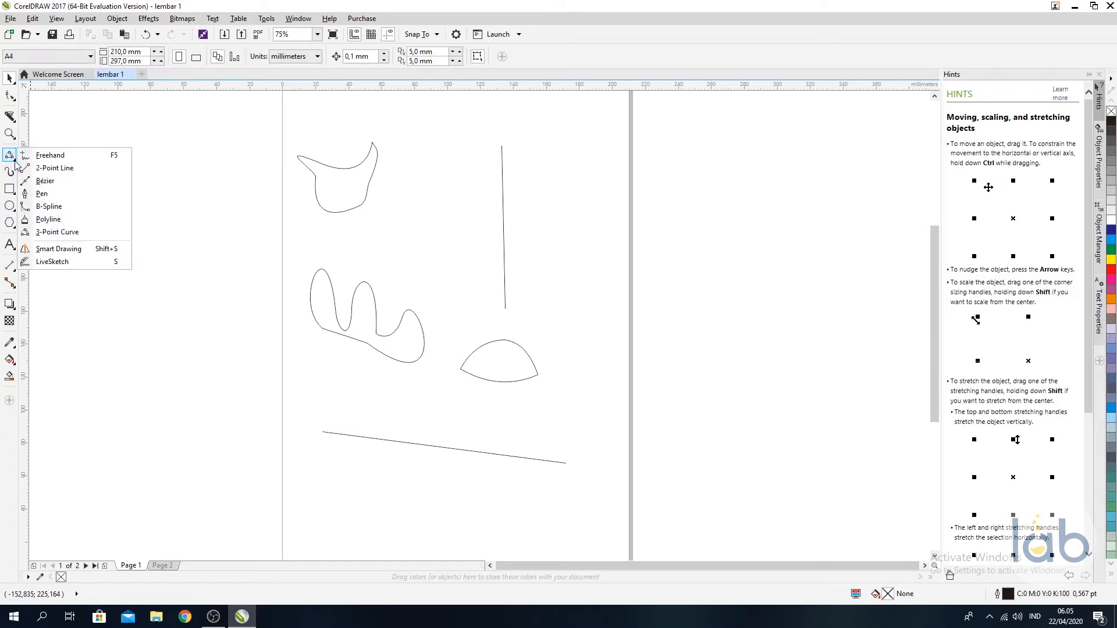
click(15, 160)
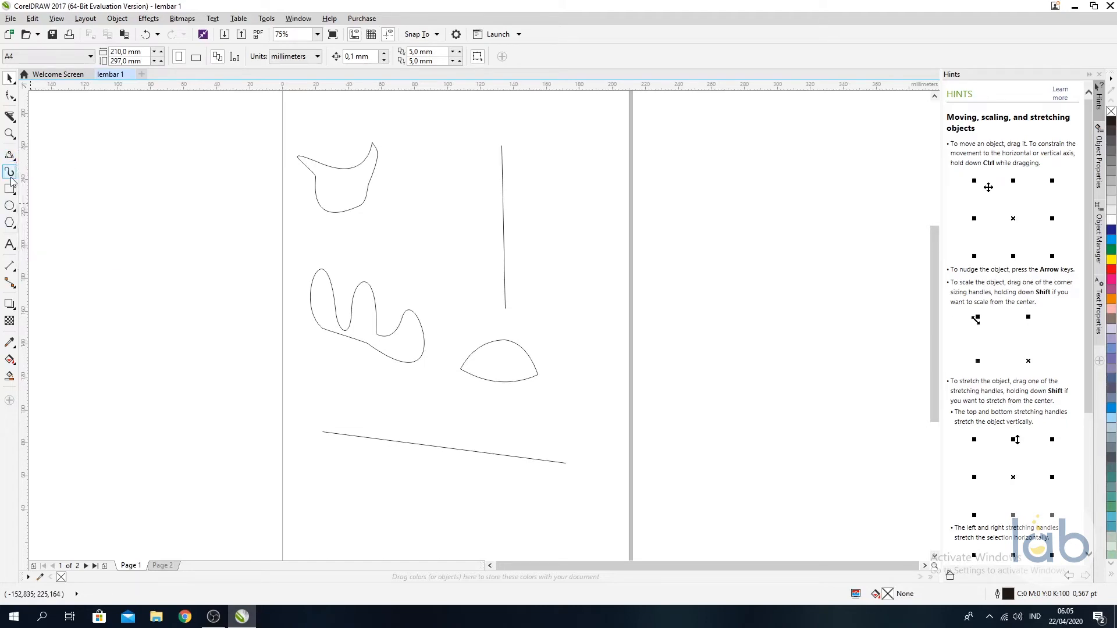
click(10, 175)
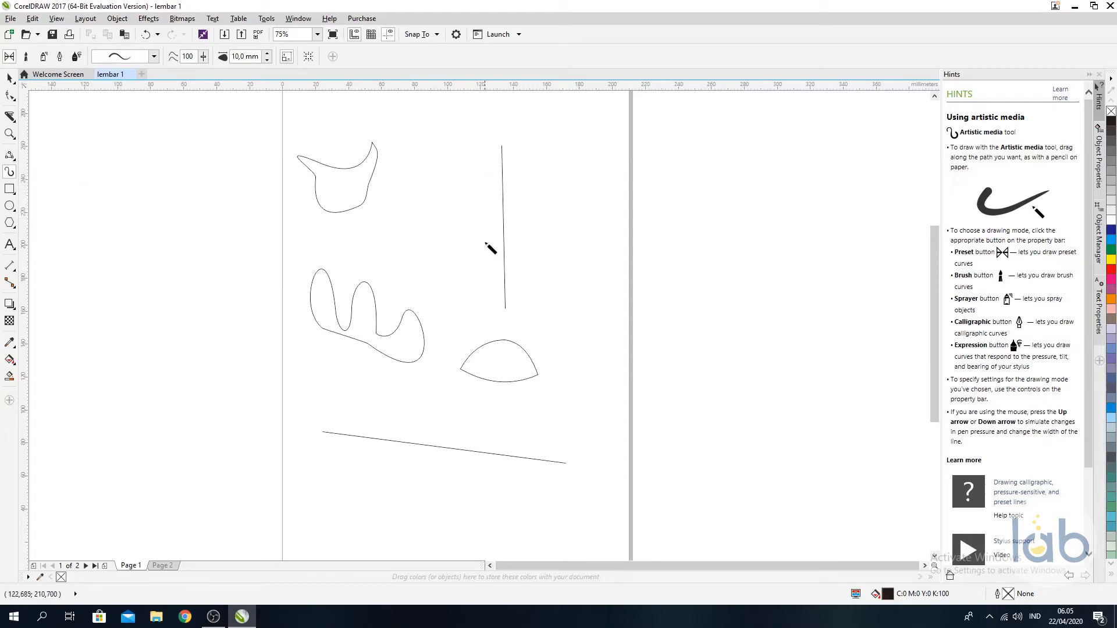
click(153, 56)
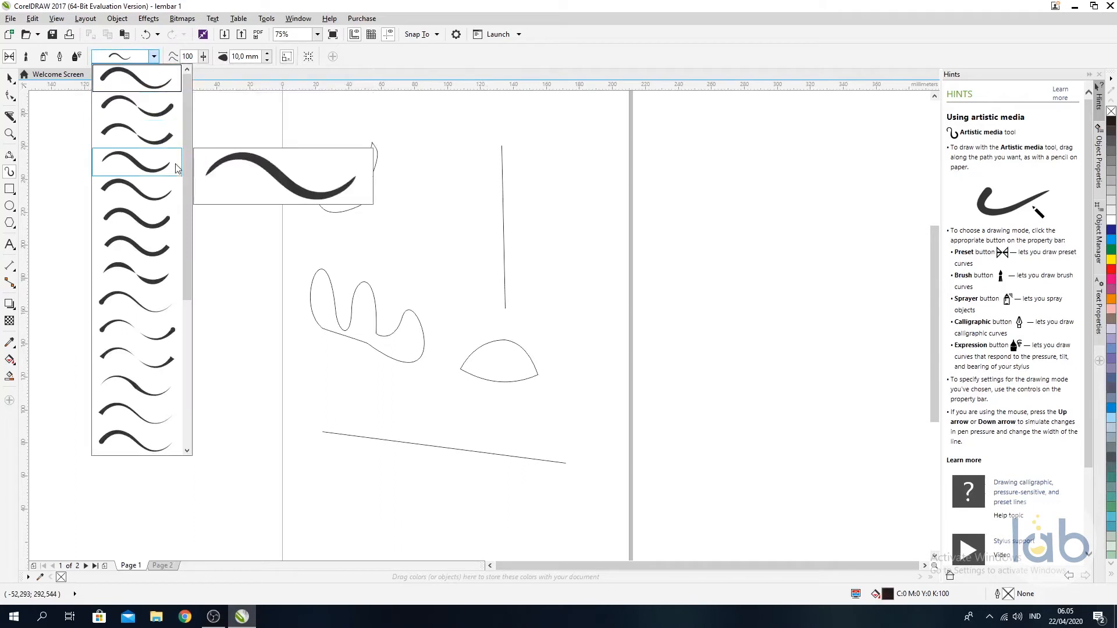
drag(187, 239, 187, 397)
scroll(146, 262, up, 5)
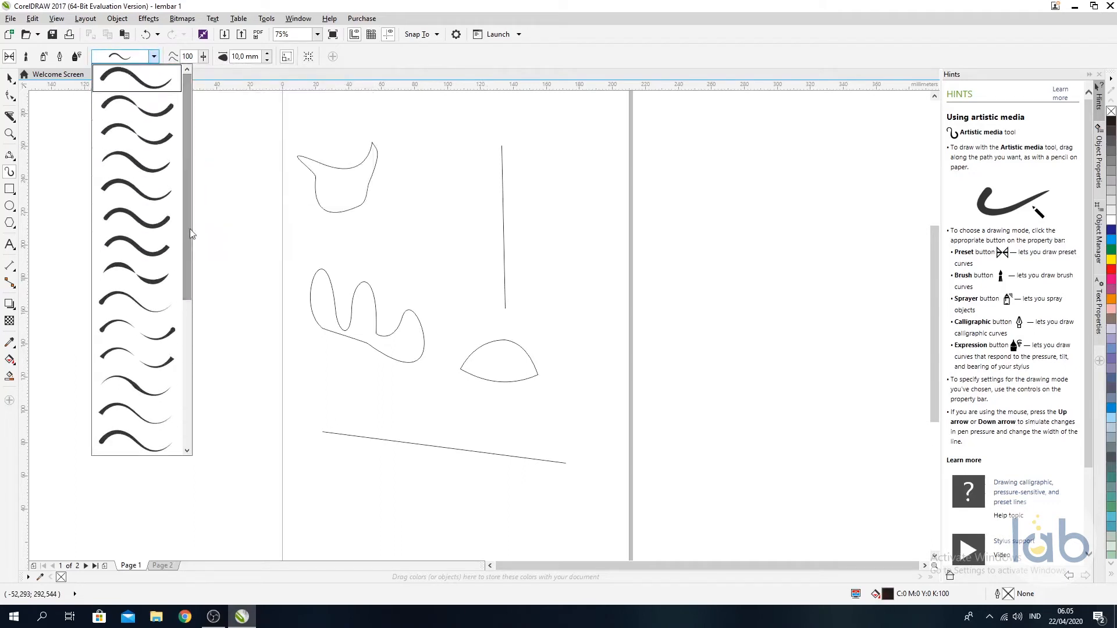
click(152, 220)
drag(147, 204, 219, 260)
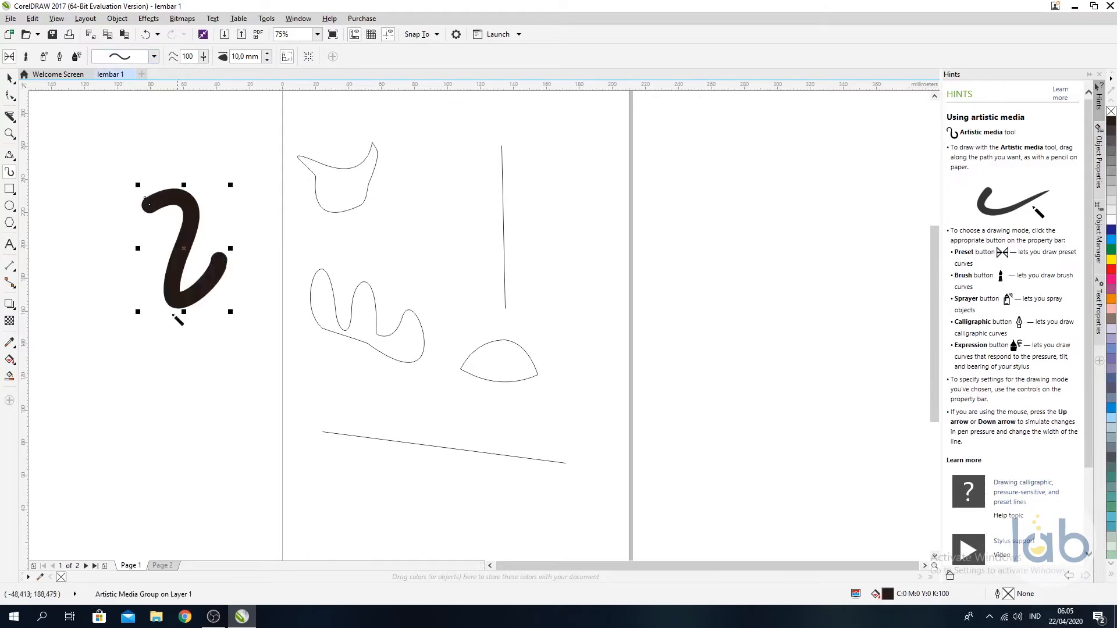
Apply the fourth, tapered preset to the S-shaped stroke and paint a long curved stroke with it below
click(154, 56)
click(125, 150)
drag(118, 289, 214, 523)
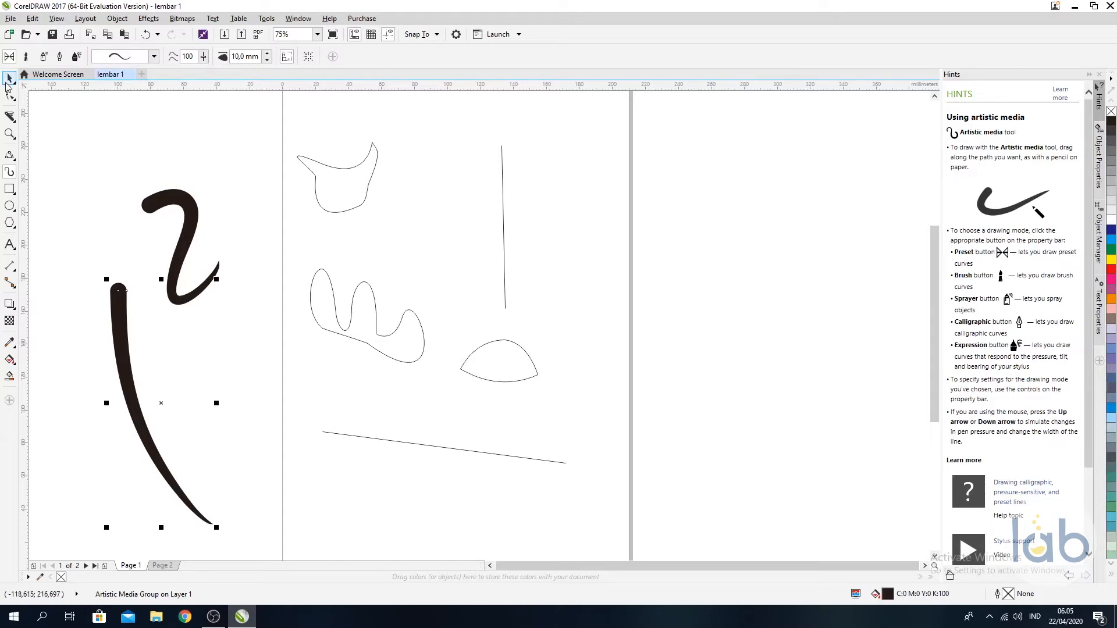
Select the S-shaped stroke, and draw a rectangle about 101 by 75 mm across the page's right edge
click(9, 78)
click(120, 299)
click(182, 249)
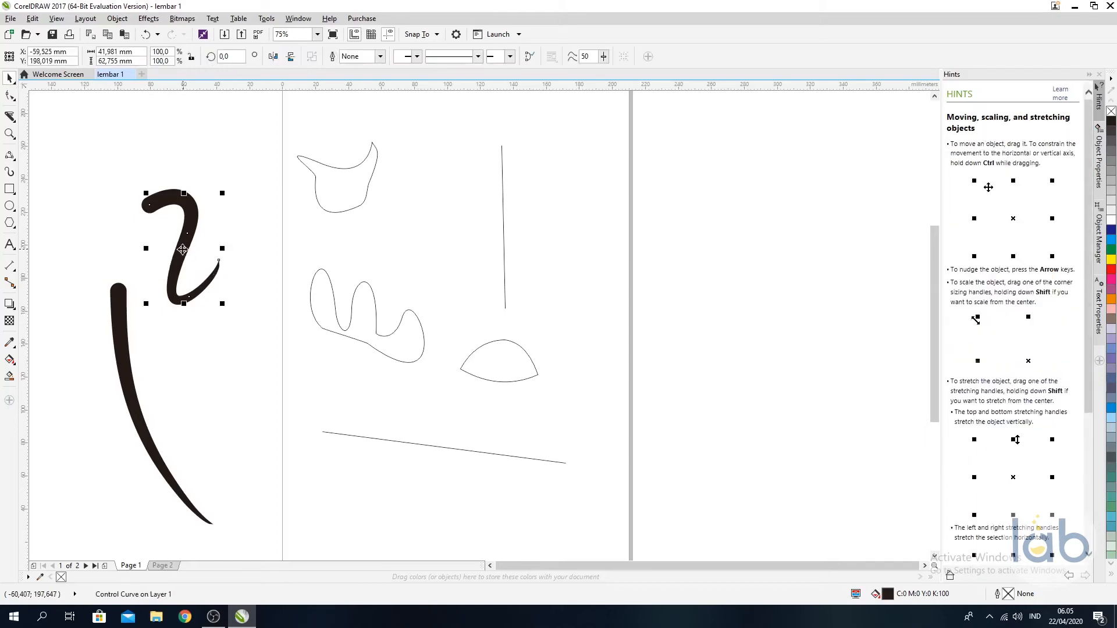
click(10, 189)
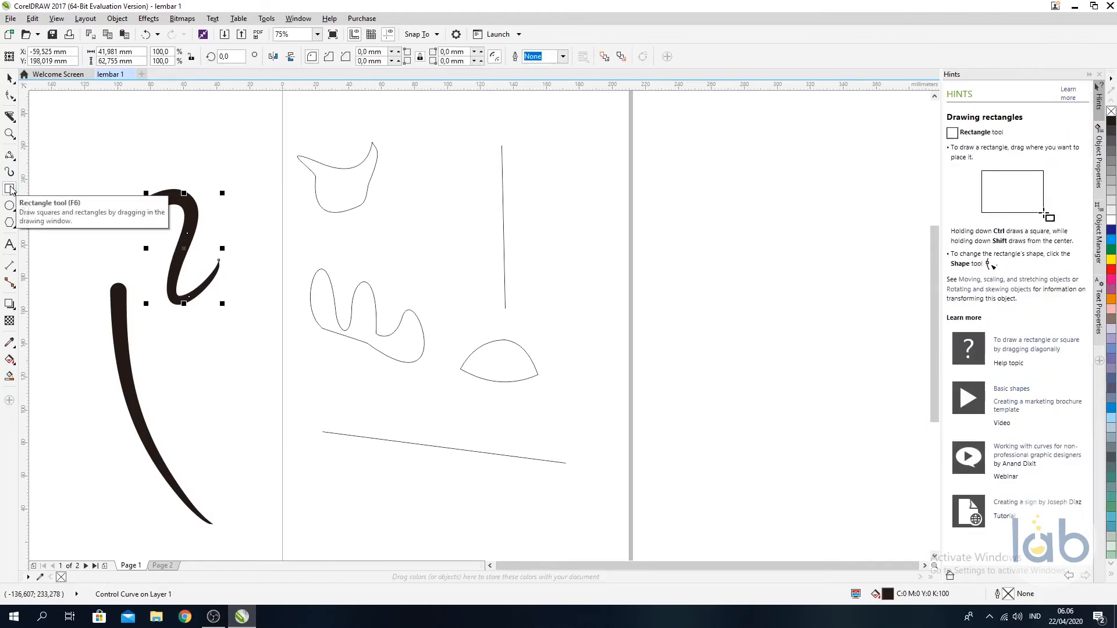
drag(585, 237, 752, 360)
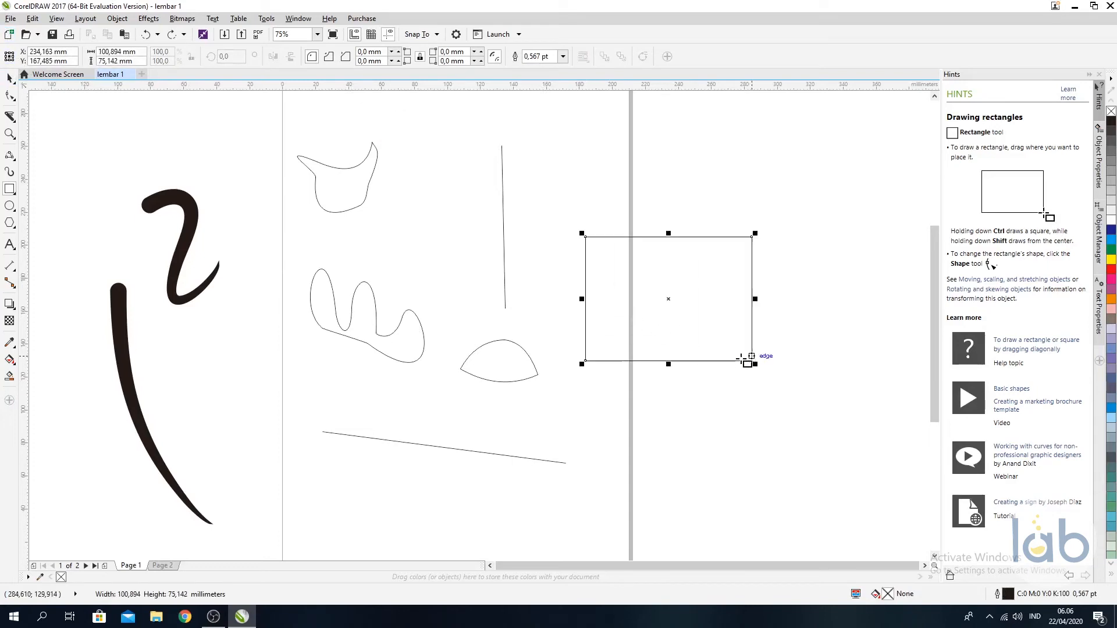
Delete all the lines, curves and brush strokes, and move the remaining rectangle fully onto the page
click(10, 78)
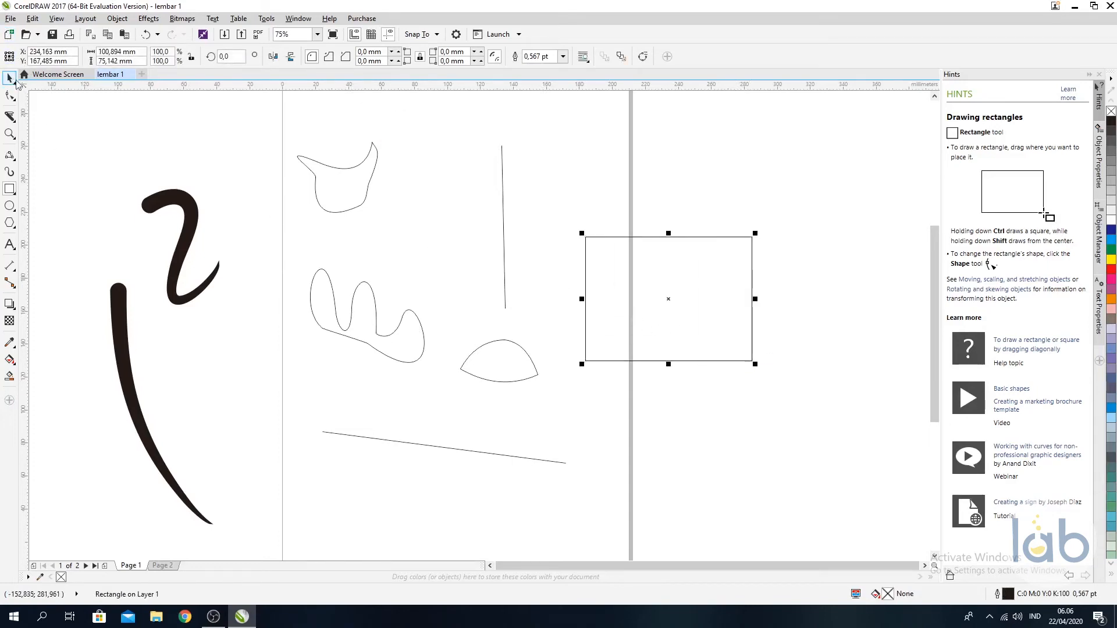
drag(113, 113, 581, 547)
key(Delete)
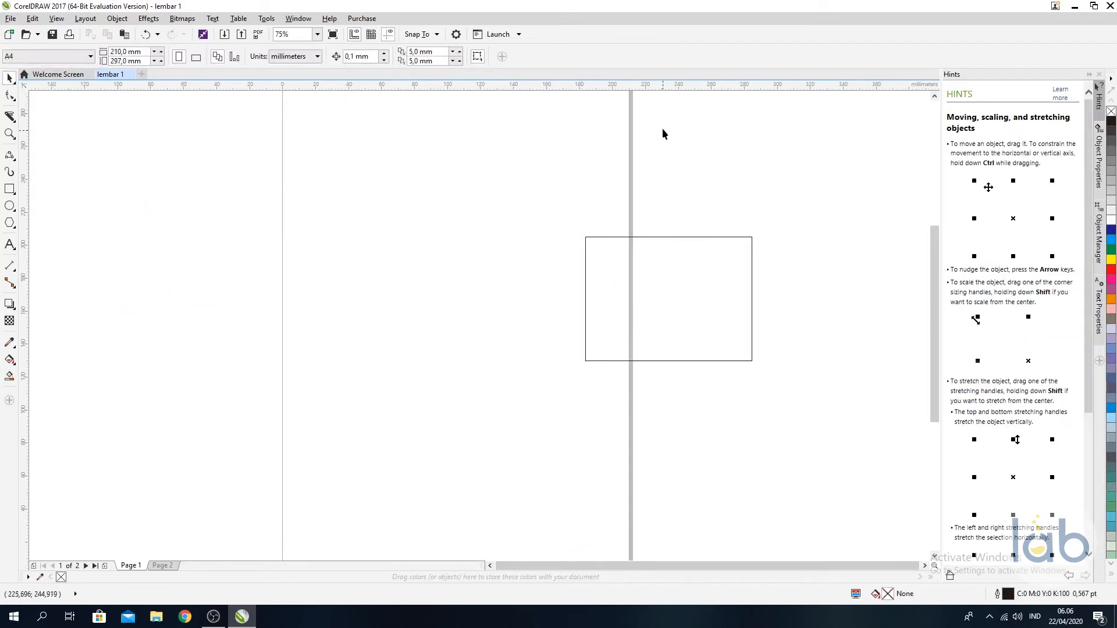
drag(703, 279, 360, 219)
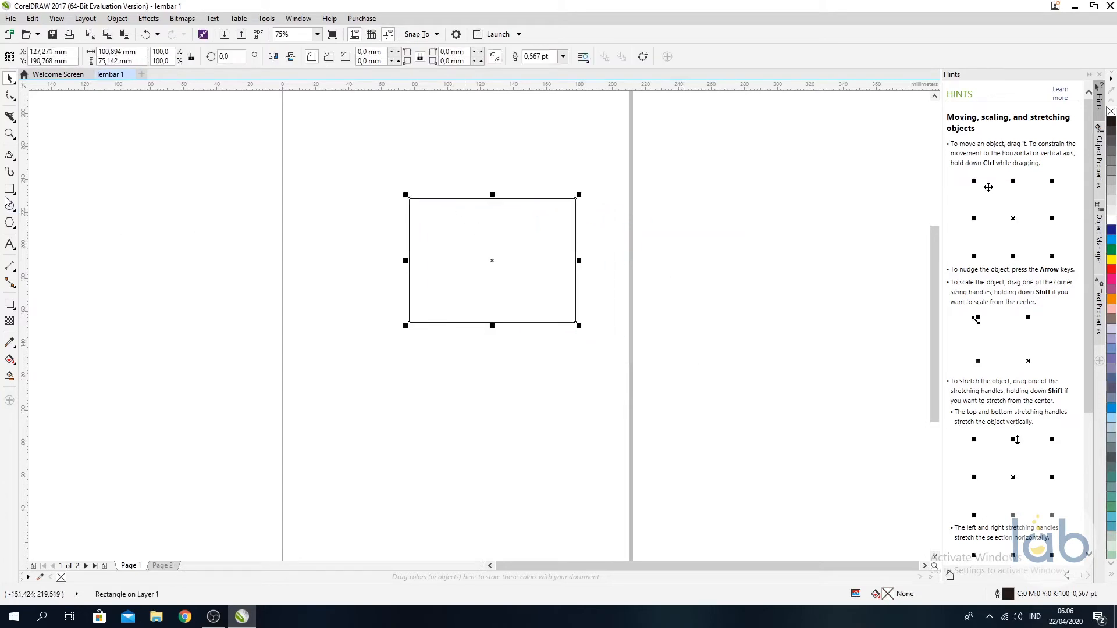
Draw a square about 67 mm wide below the rectangle and a circle about 64 mm across beside the rectangle
click(16, 198)
click(40, 187)
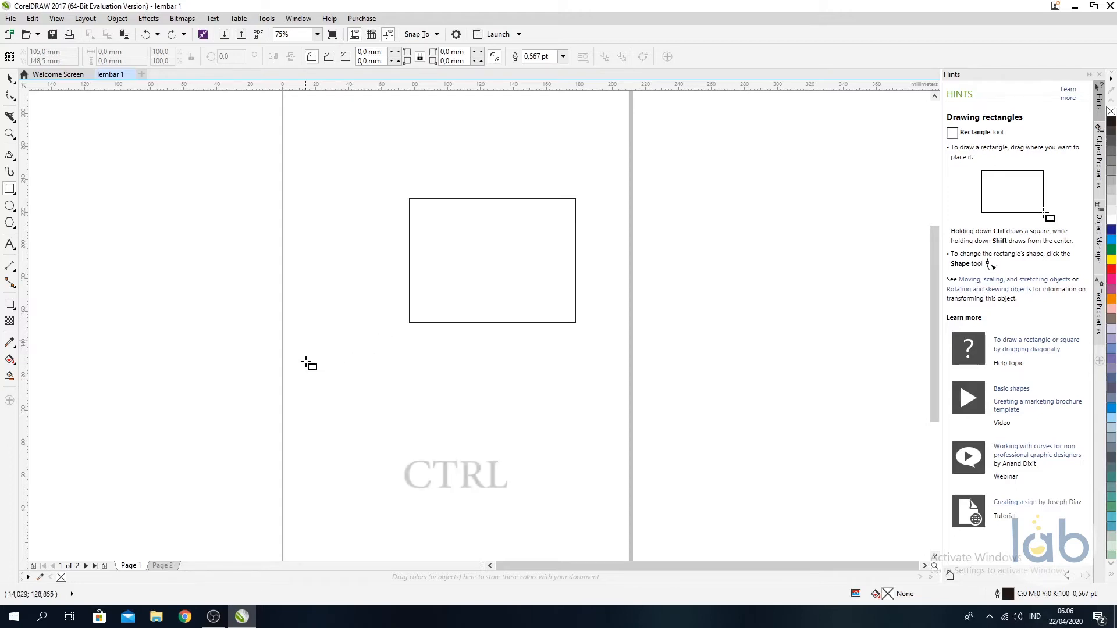
drag(301, 342, 381, 454)
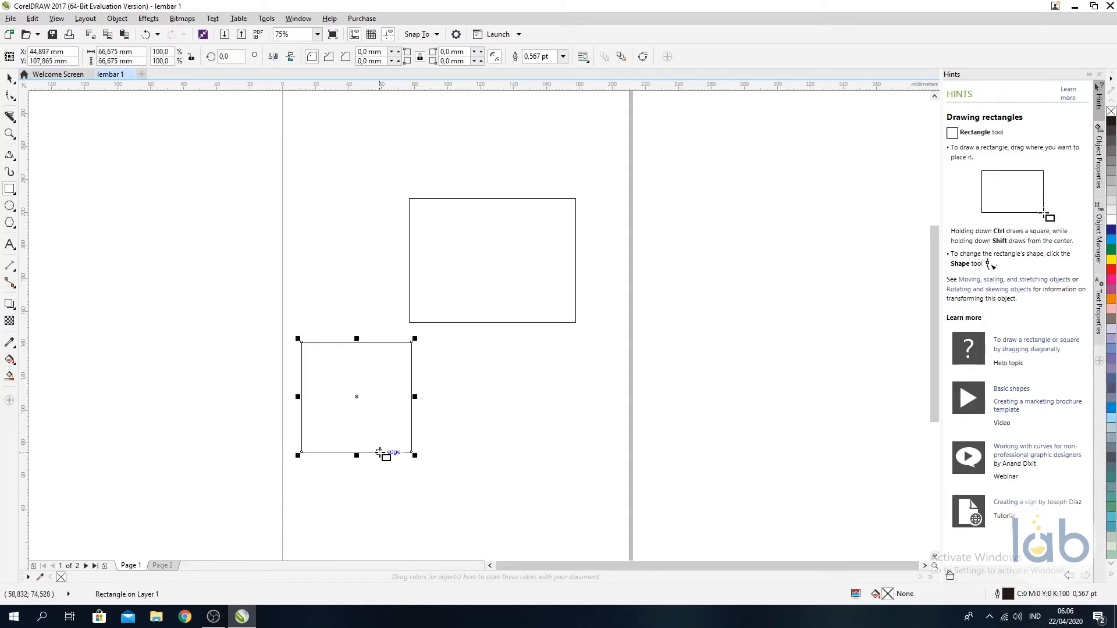
click(10, 207)
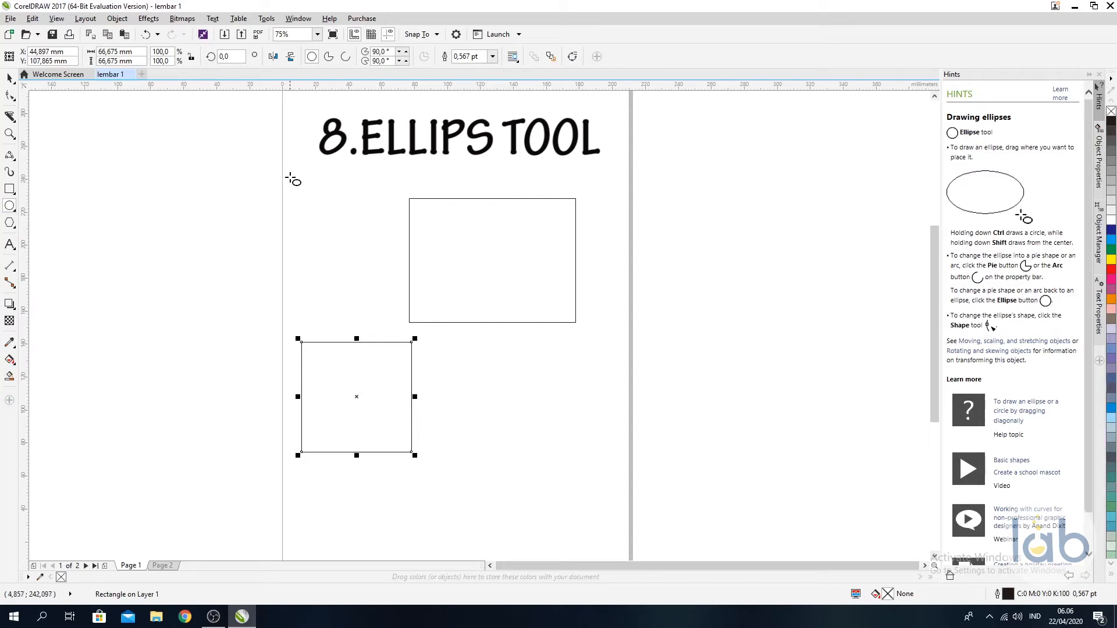
drag(287, 184, 348, 290)
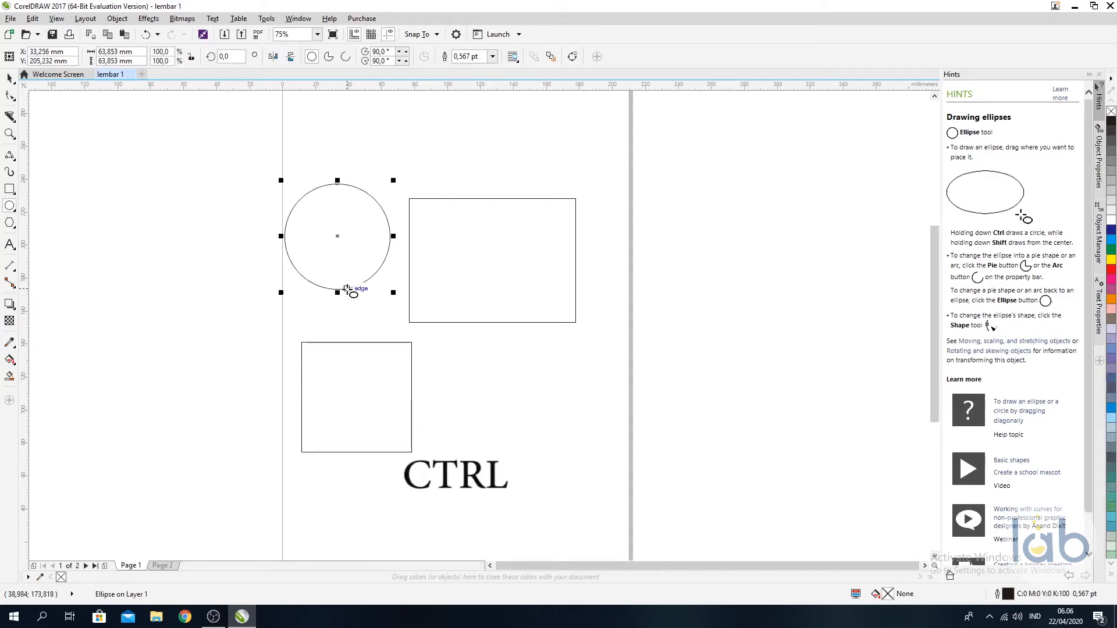
Draw a six-sided polygon about 59 by 58 mm below the rectangle, beside the square
click(11, 225)
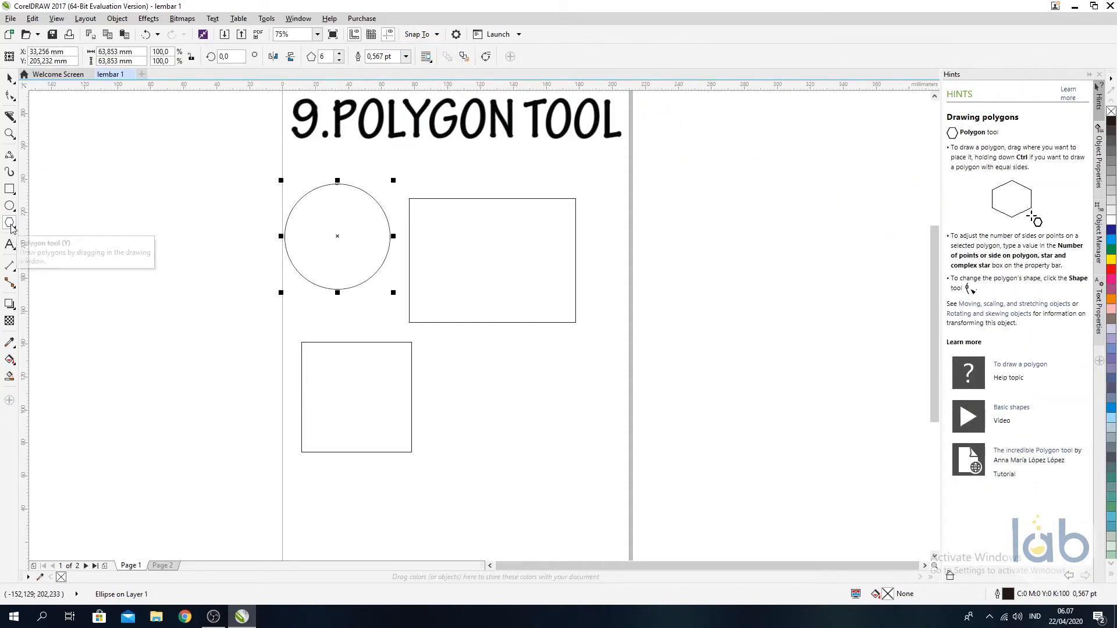
click(13, 226)
click(30, 223)
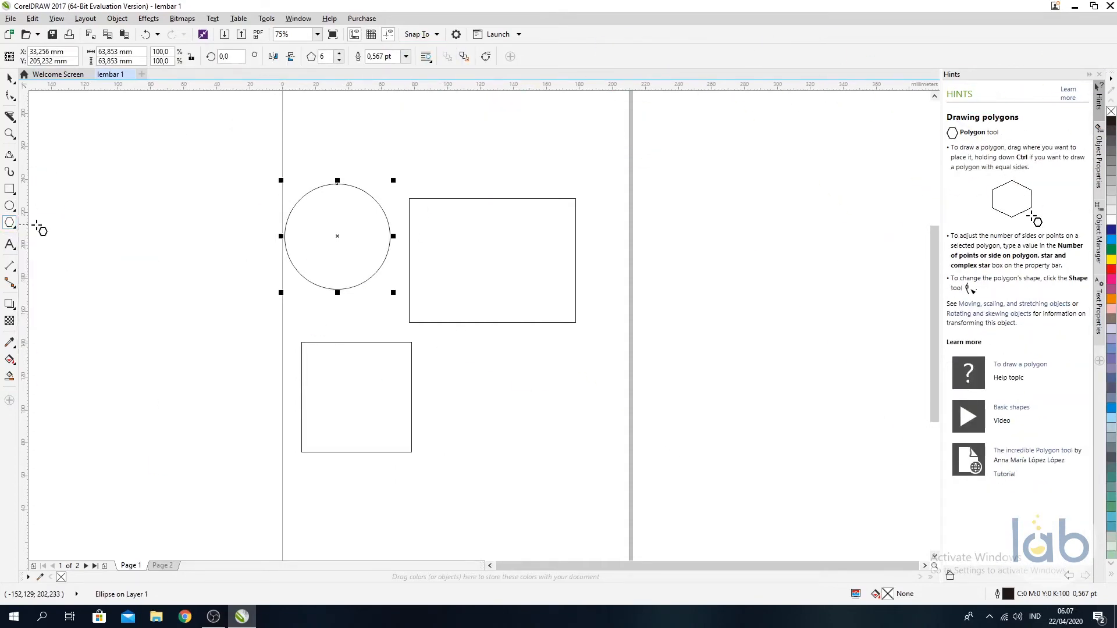
drag(472, 354, 577, 457)
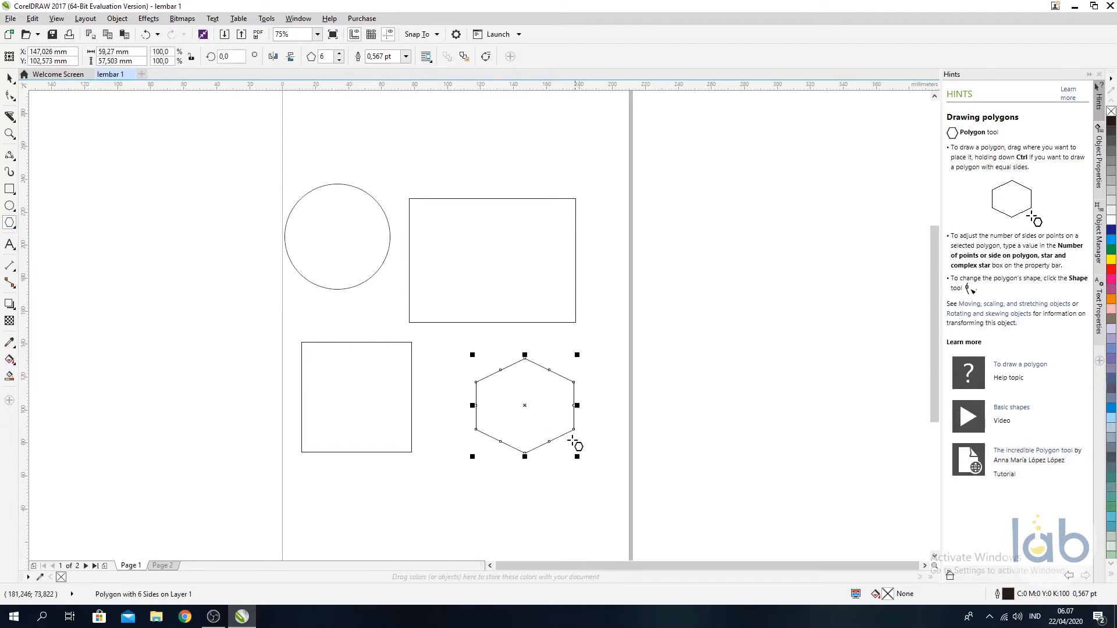
Increase the polygon's number of sides to 12
click(339, 54)
click(340, 54)
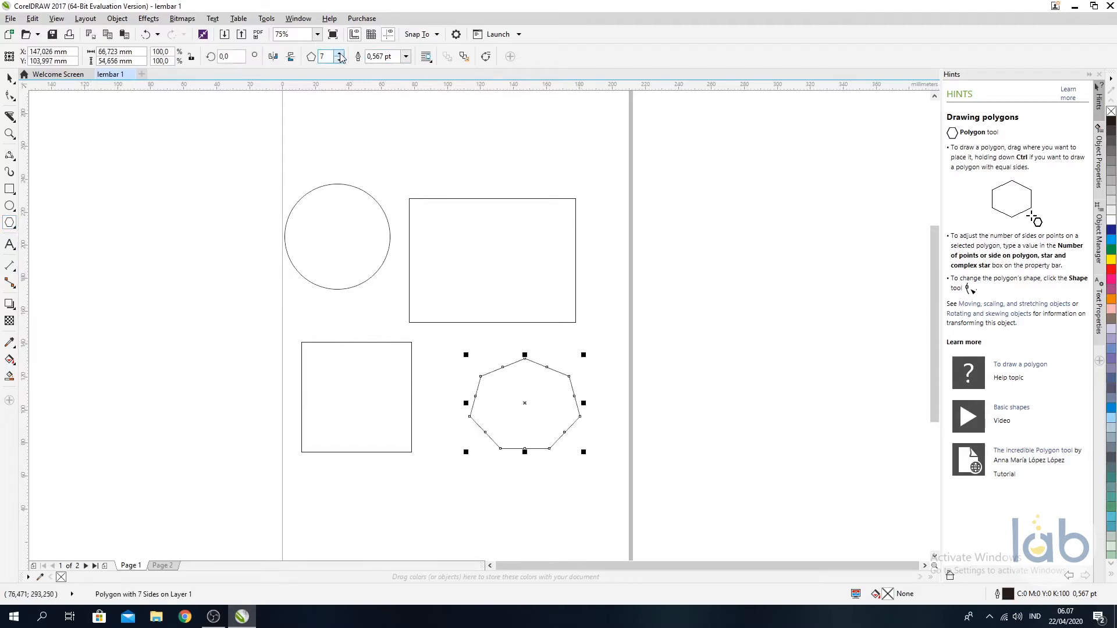
click(340, 54)
click(340, 54)
click(340, 53)
click(340, 53)
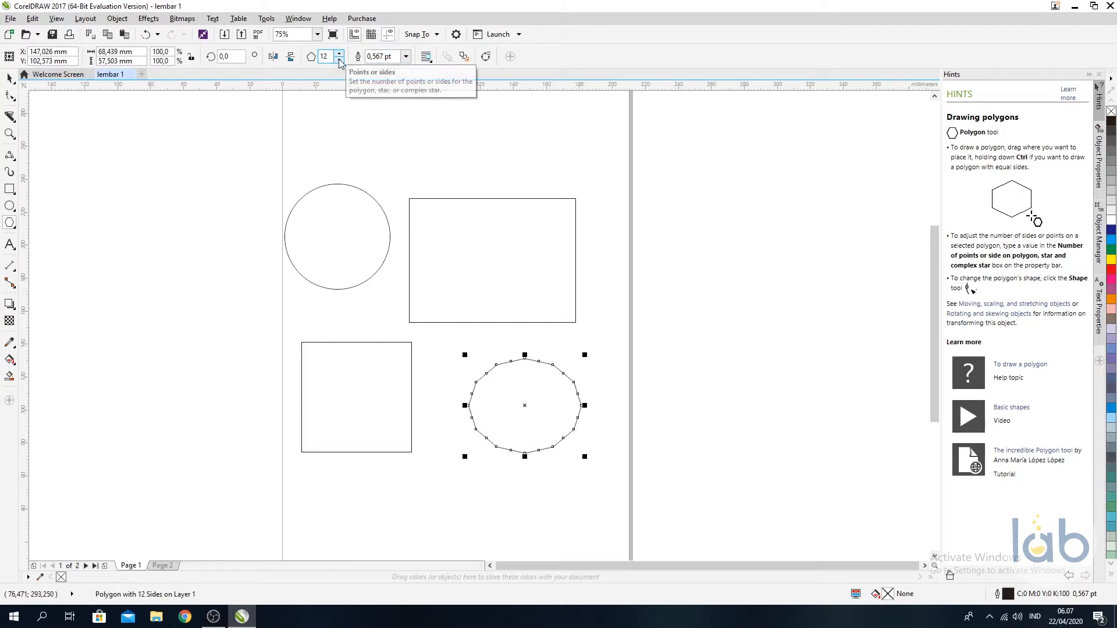
Reduce the polygon's number of sides to 5 to make a pentagon
click(340, 59)
click(340, 59)
click(340, 59)
click(340, 59)
click(340, 59)
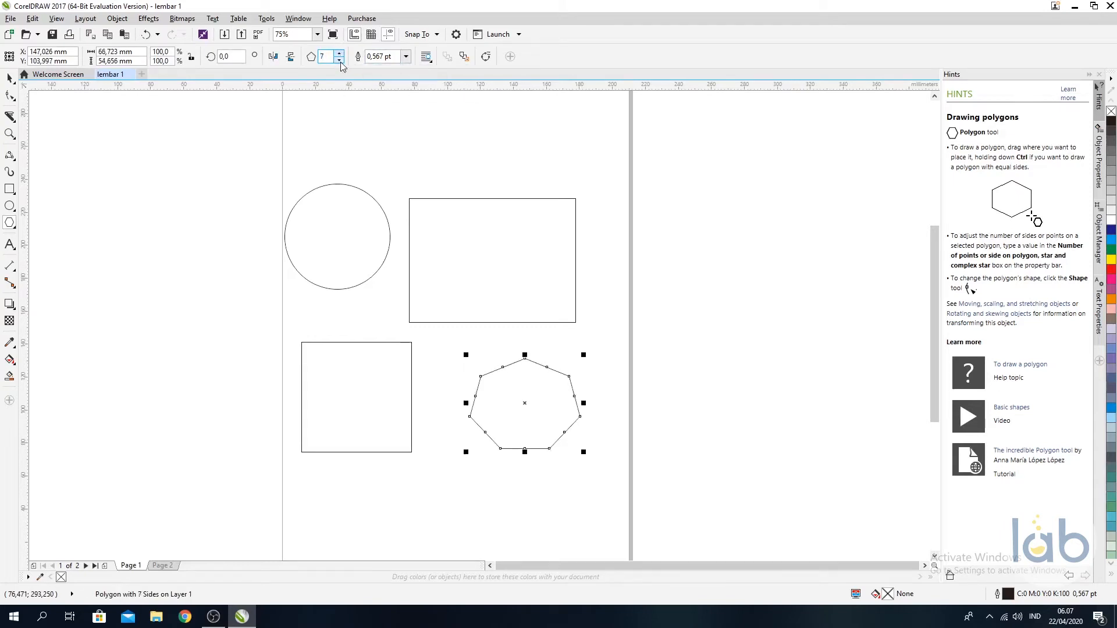
click(340, 60)
Draw a right-pointing arrow shape about 62 by 40 mm outside the page, beside the circle
click(11, 223)
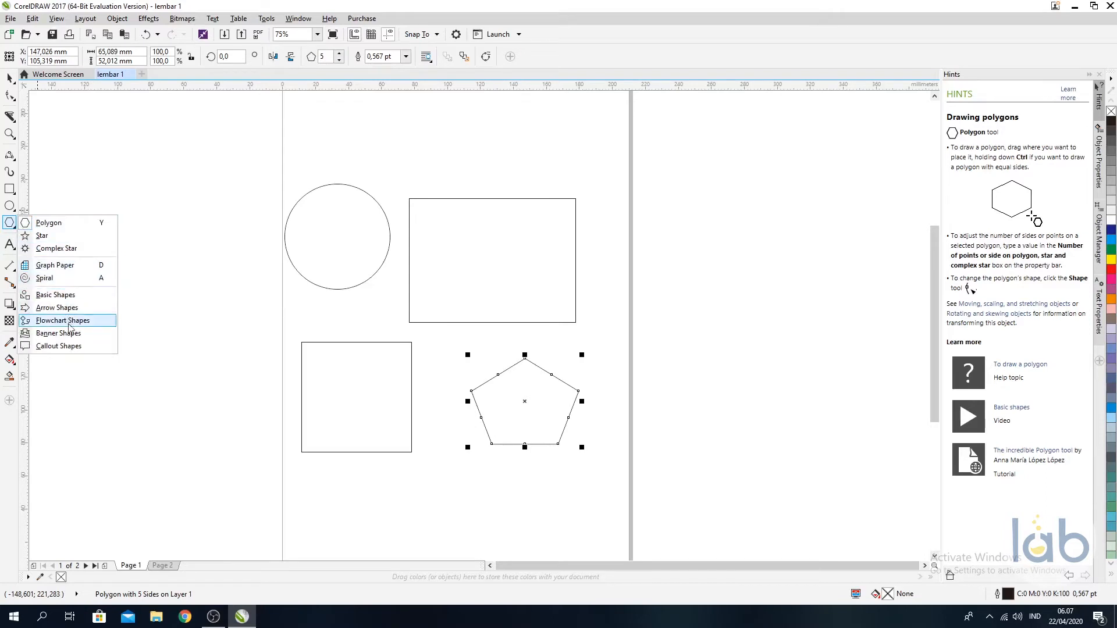
click(57, 307)
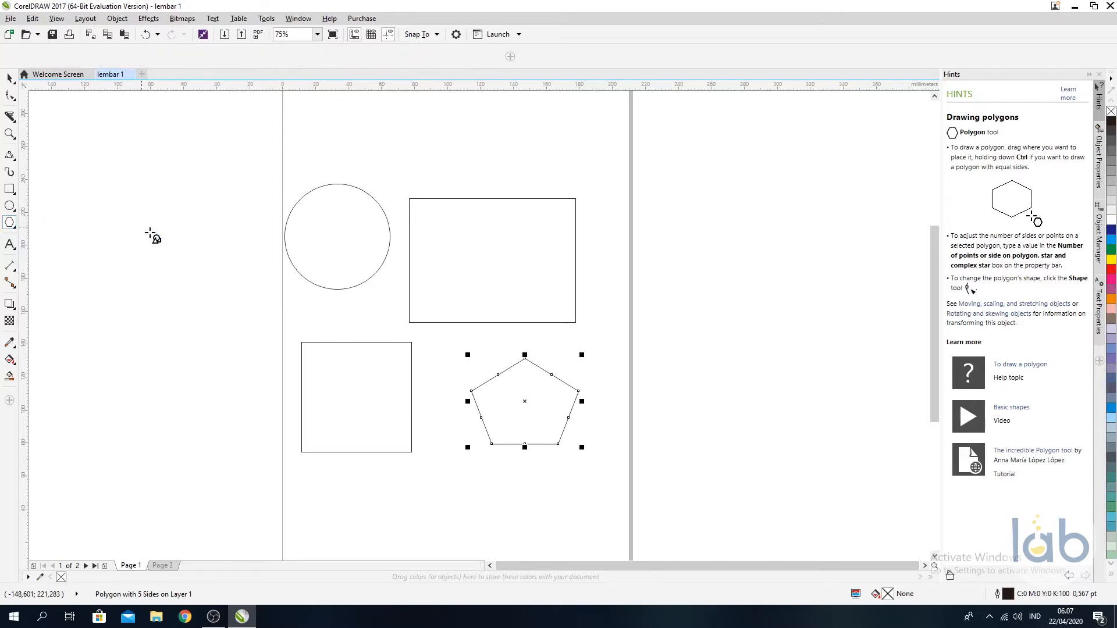
drag(142, 227, 244, 292)
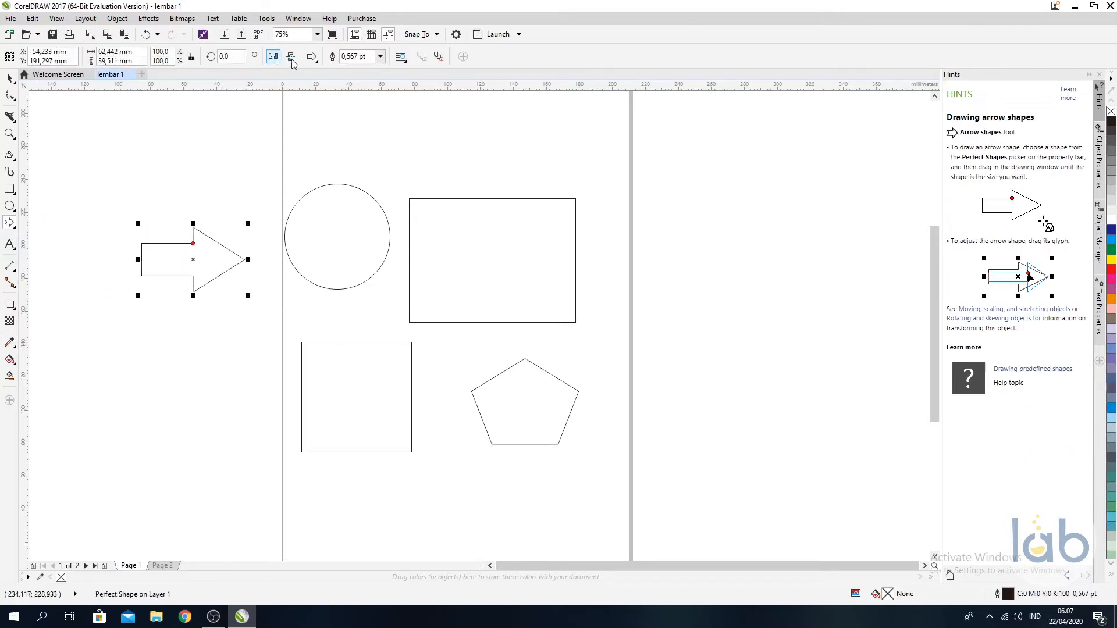
Choose the right-arrow shape with a notched tail and draw one about 46 by 27 mm above the first arrow
click(316, 59)
click(384, 93)
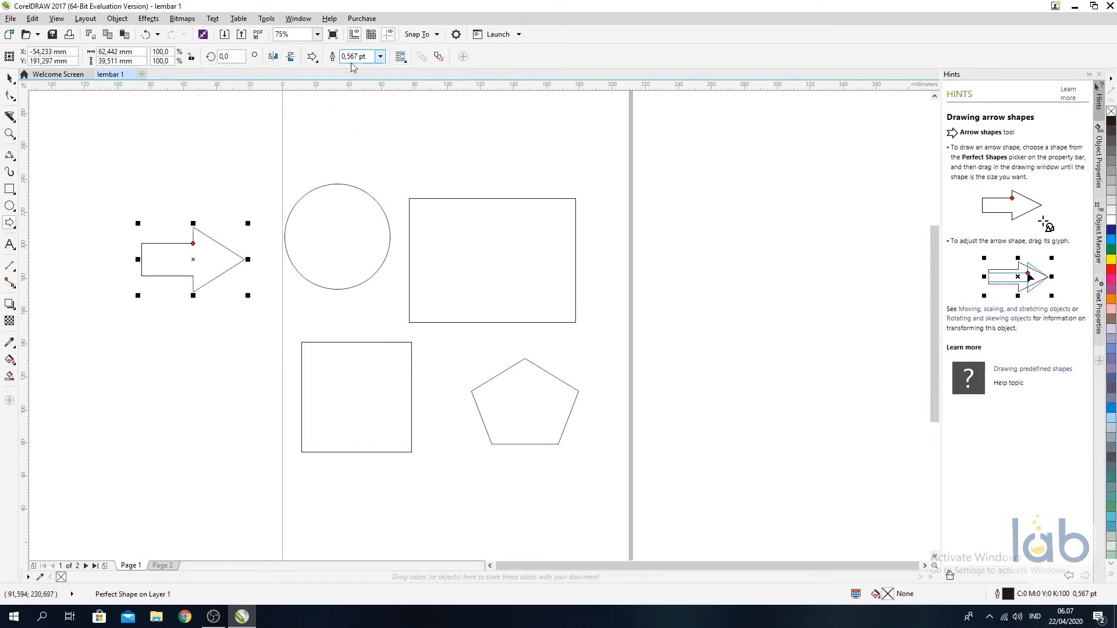
click(9, 75)
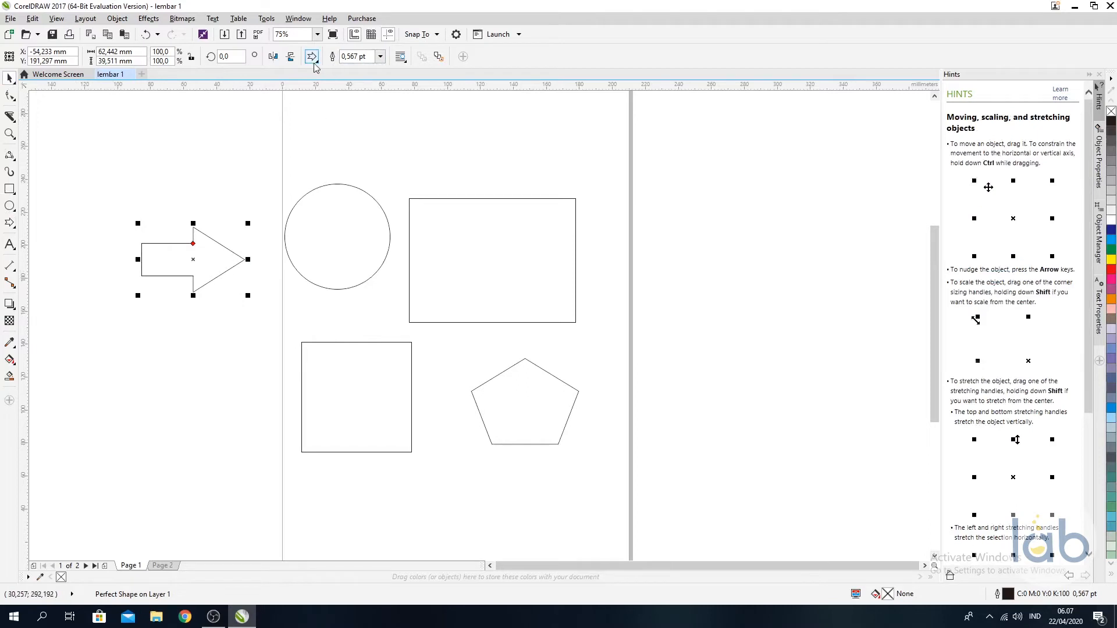
click(312, 57)
click(159, 159)
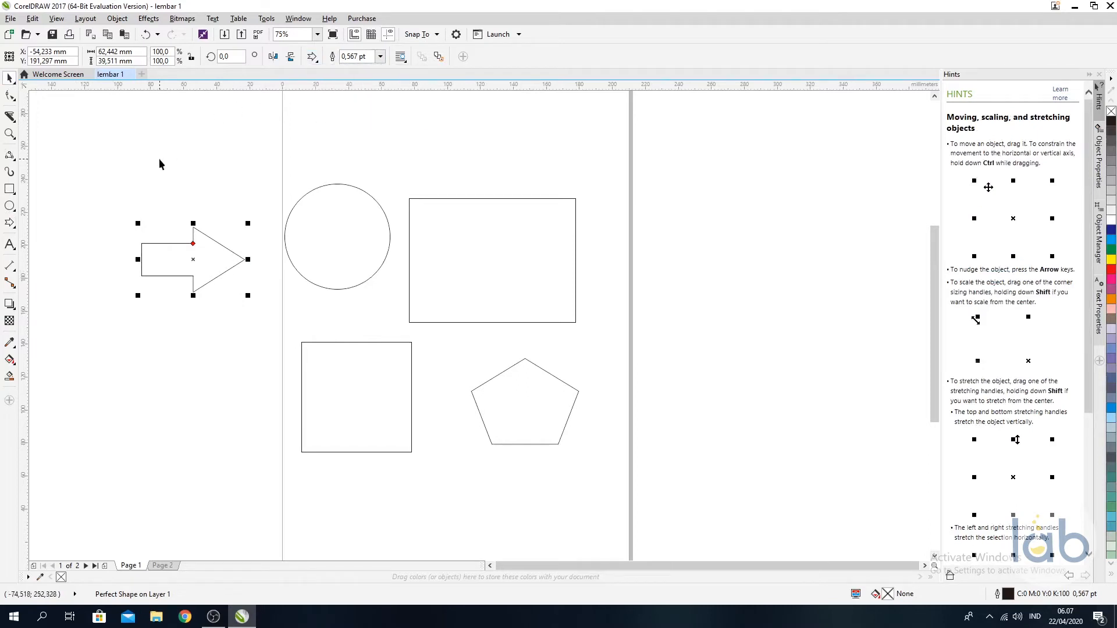
click(10, 227)
mouse_move(143, 127)
mouse_down()
mouse_move(187, 169)
mouse_move(227, 178)
mouse_up()
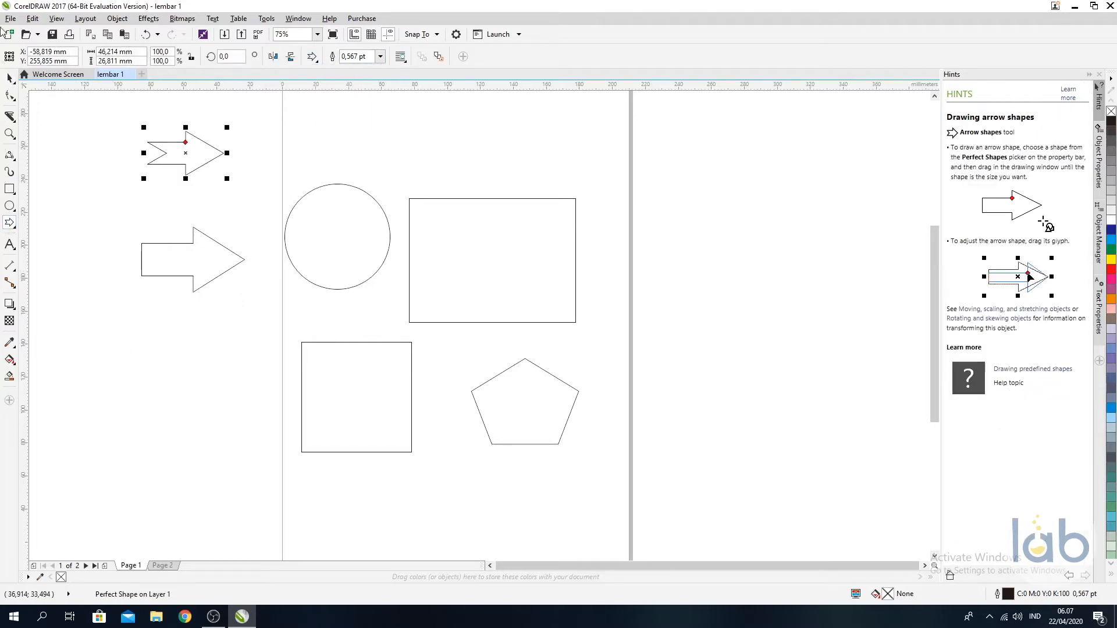
Select both arrows, the circle, the rectangle, the square and the pentagon together and delete them
key(space)
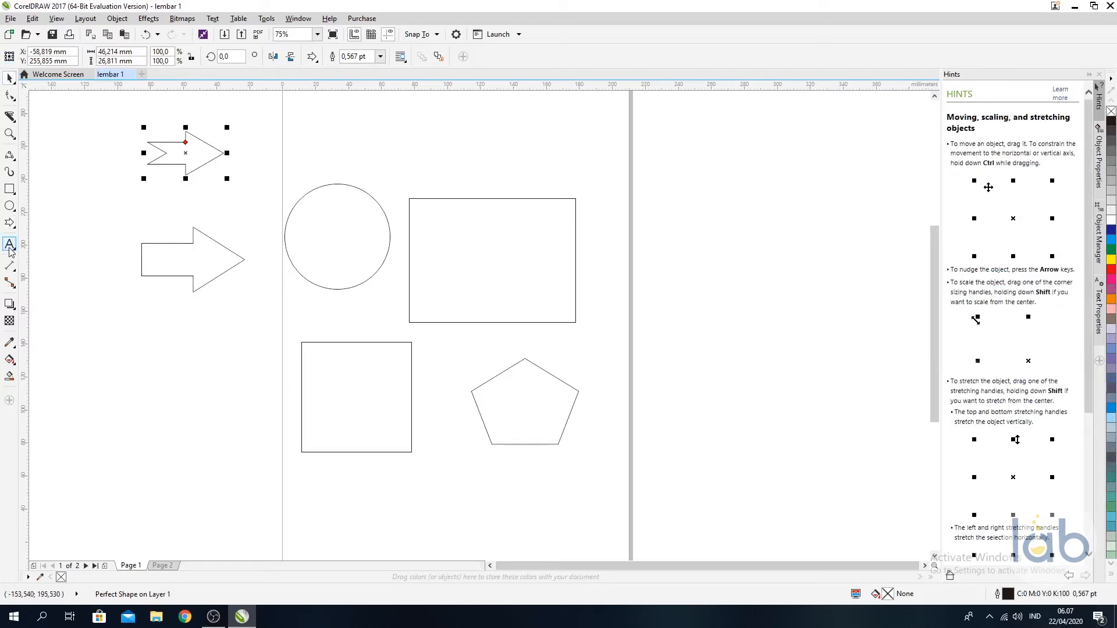
drag(75, 110, 653, 469)
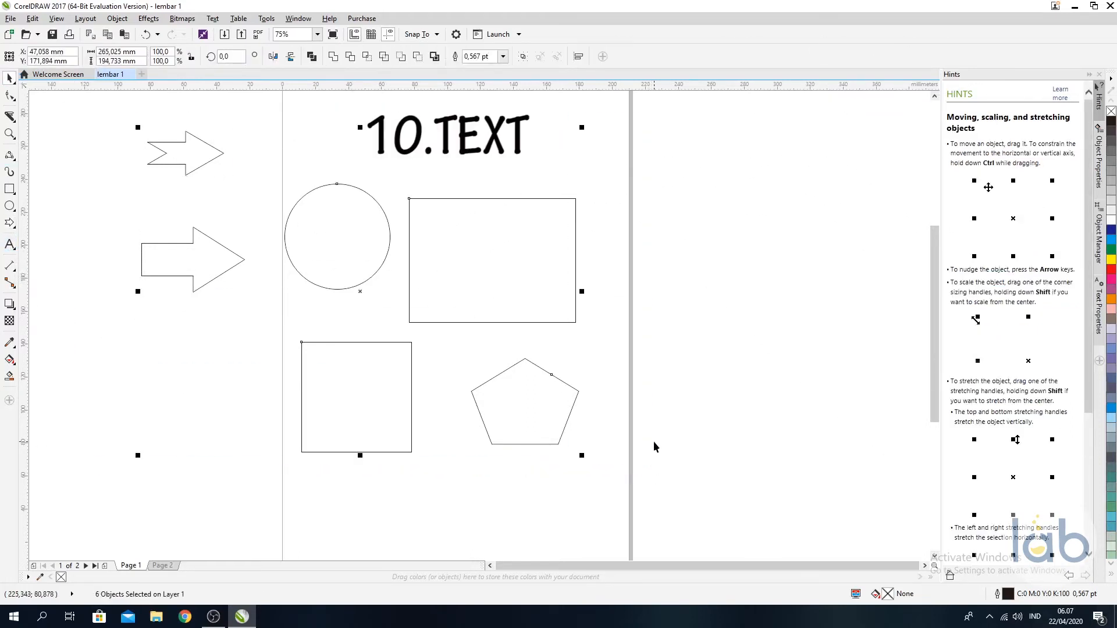
key(Delete)
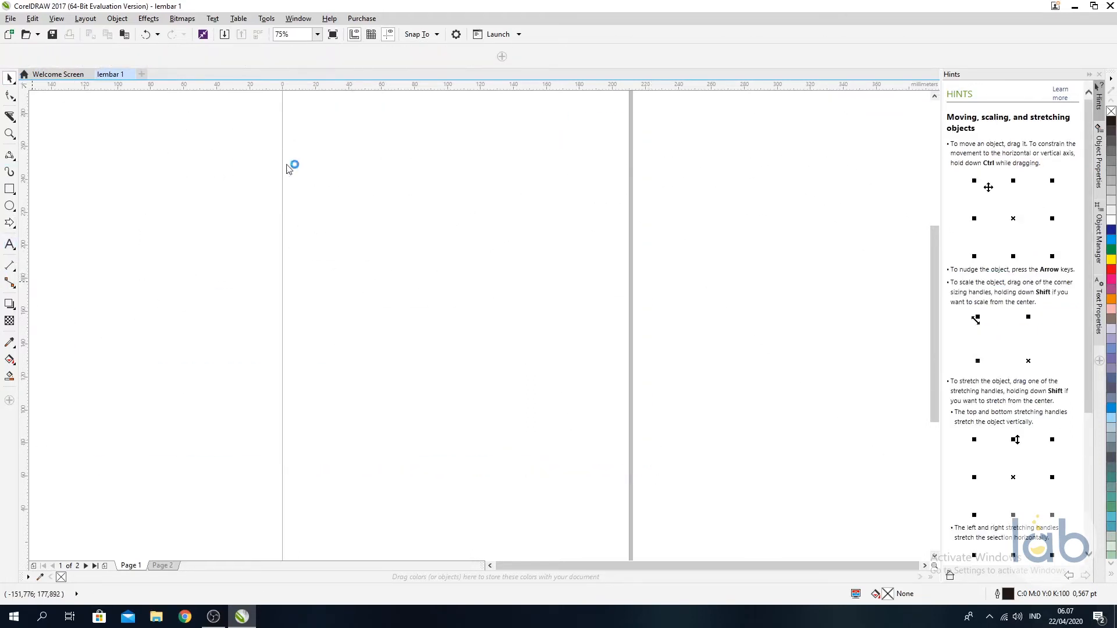
Add the artistic text "LAB SEKOLAH" in 24 pt Arial on the upper part of the page and deselect it
key(F8)
click(334, 197)
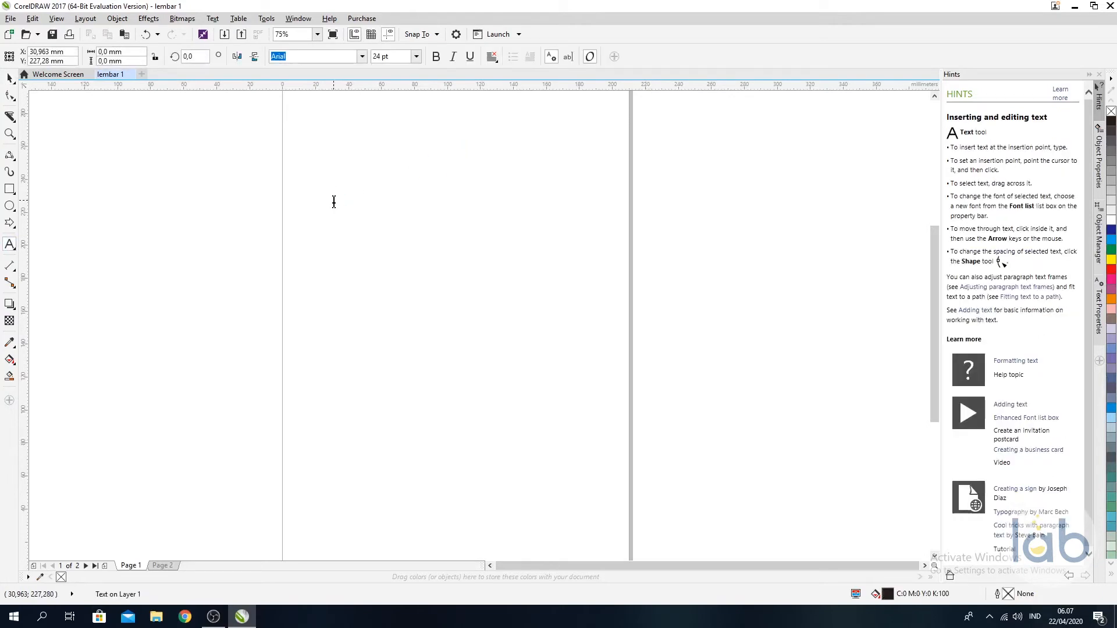
text(AB SEKOLAH)
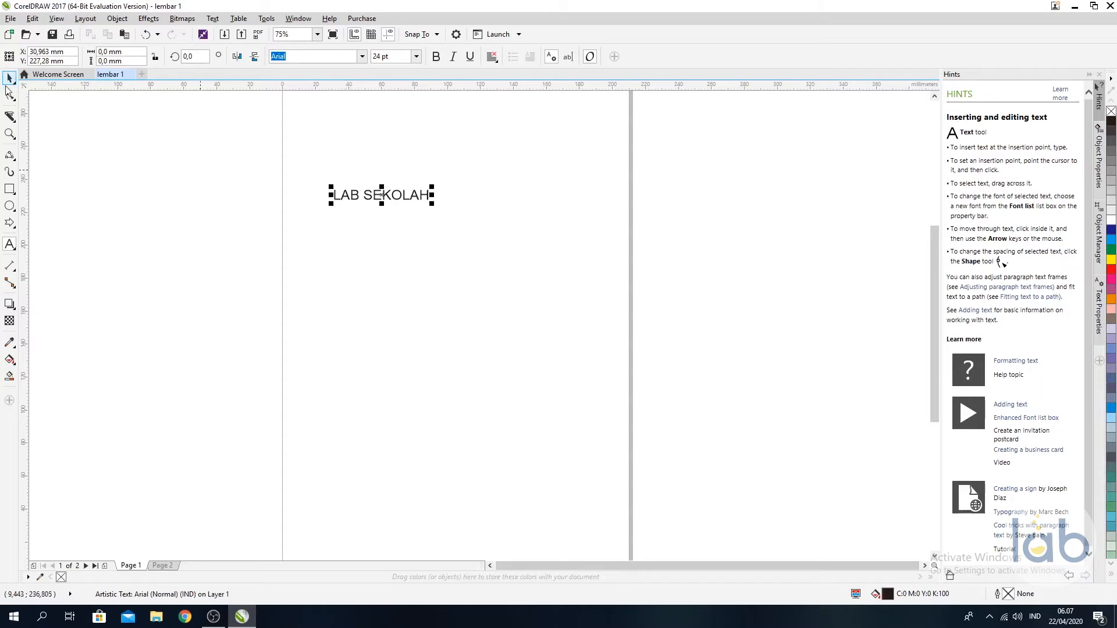
click(9, 80)
click(466, 207)
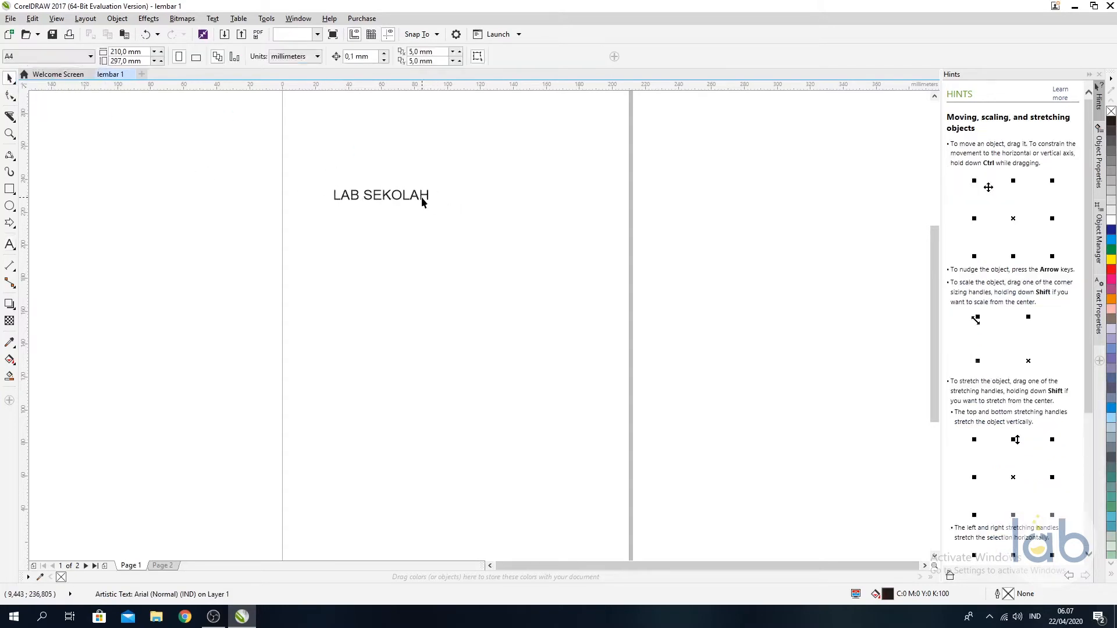
Scale the LAB SEKOLAH text to about 82 mm wide and stretch it vertically to about 31 mm high
click(422, 202)
drag(431, 205, 473, 208)
click(473, 256)
click(402, 200)
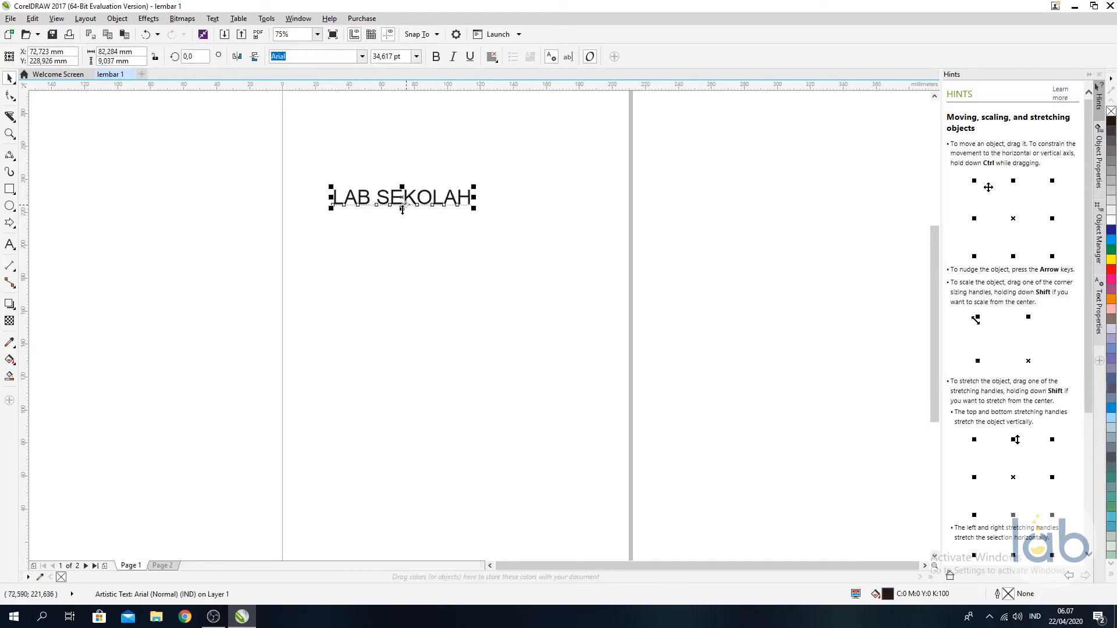
drag(402, 209, 461, 261)
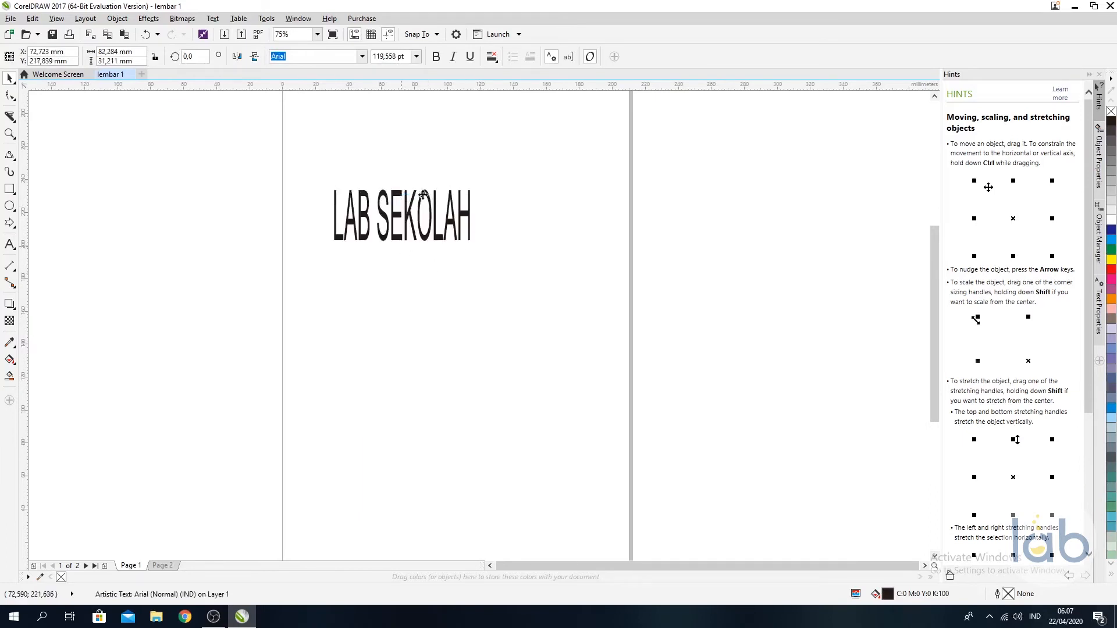
Change the LAB SEKOLAH text's font to Georgia Bold-Italic and compress its height to about 27 mm
click(540, 182)
click(451, 207)
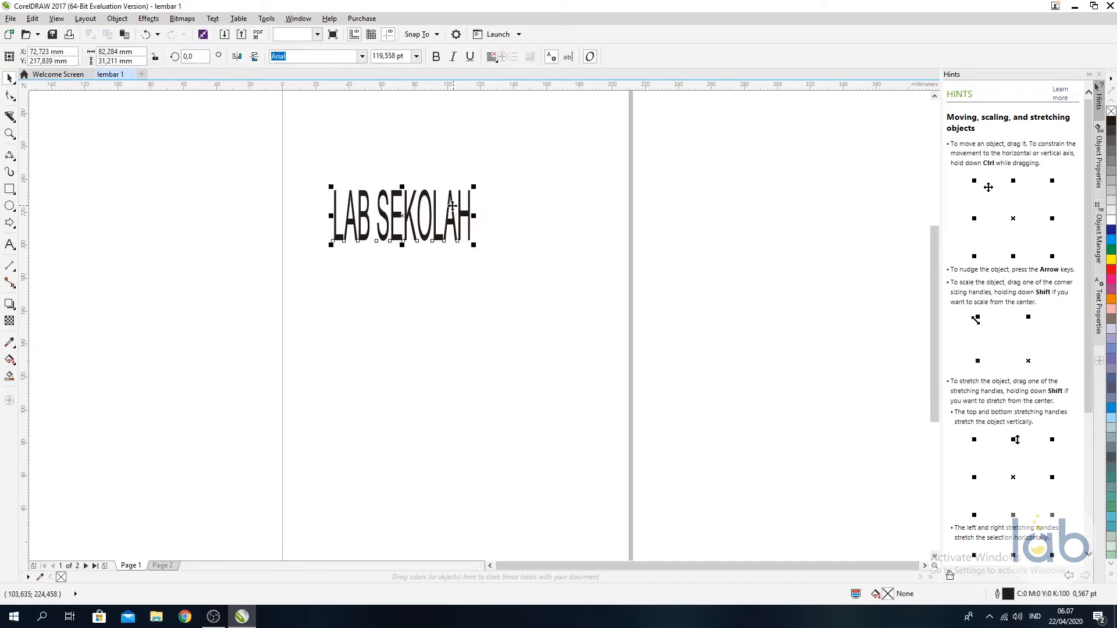
click(361, 56)
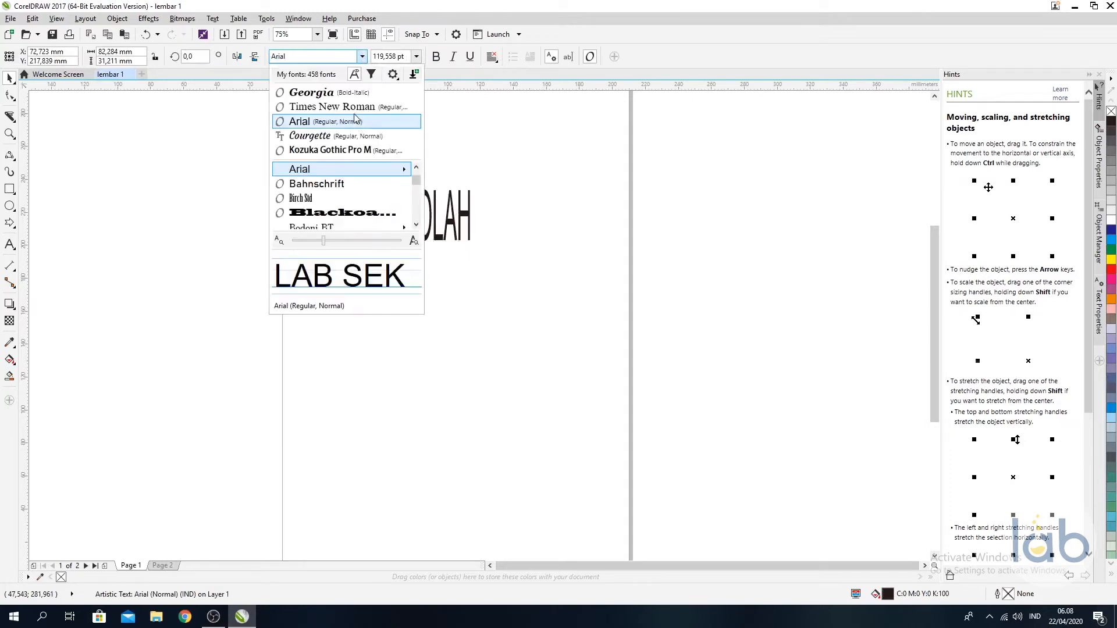
click(342, 93)
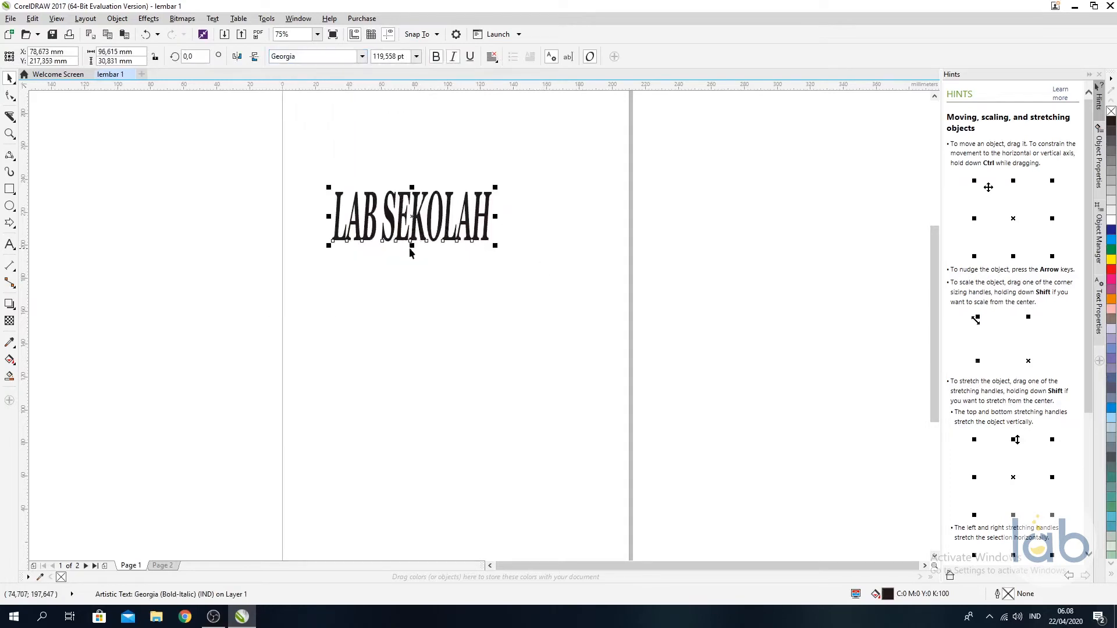
drag(411, 245, 411, 224)
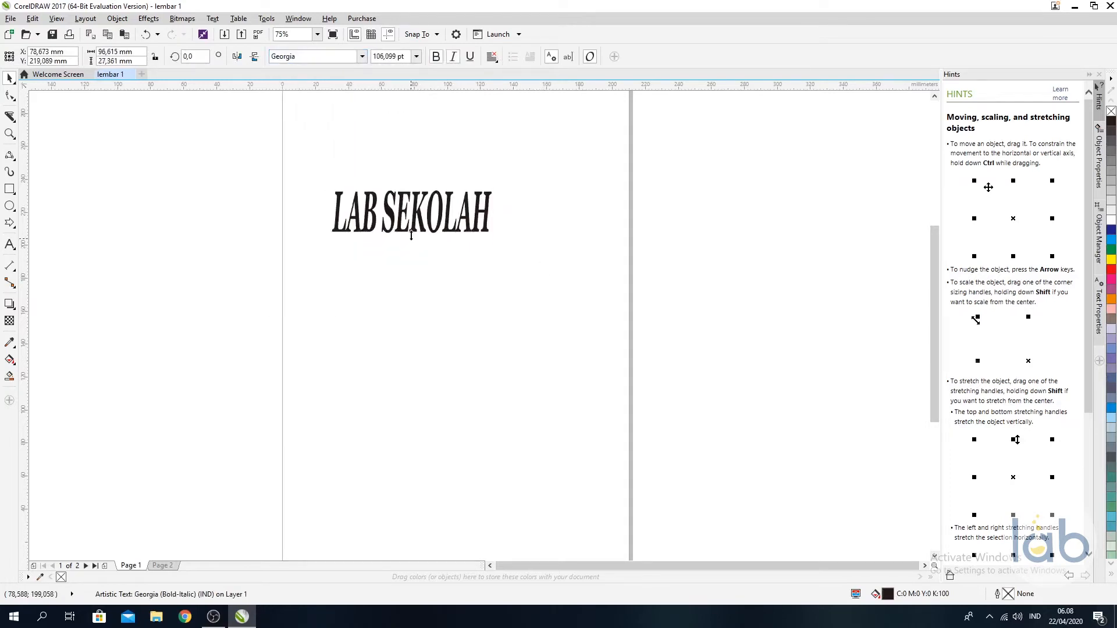
click(140, 239)
click(15, 250)
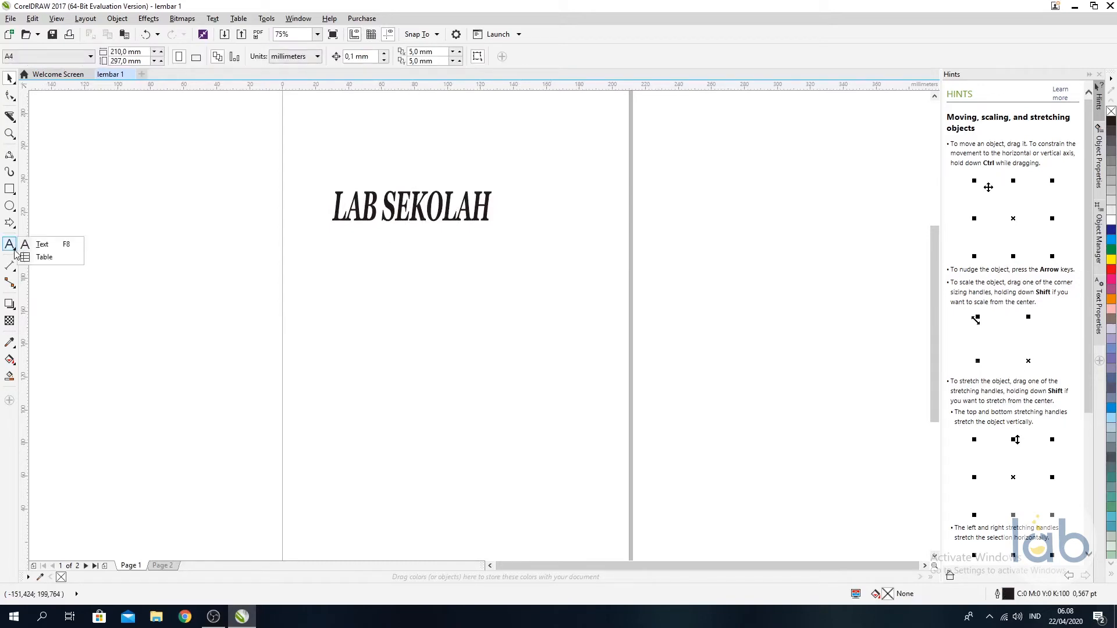
click(14, 251)
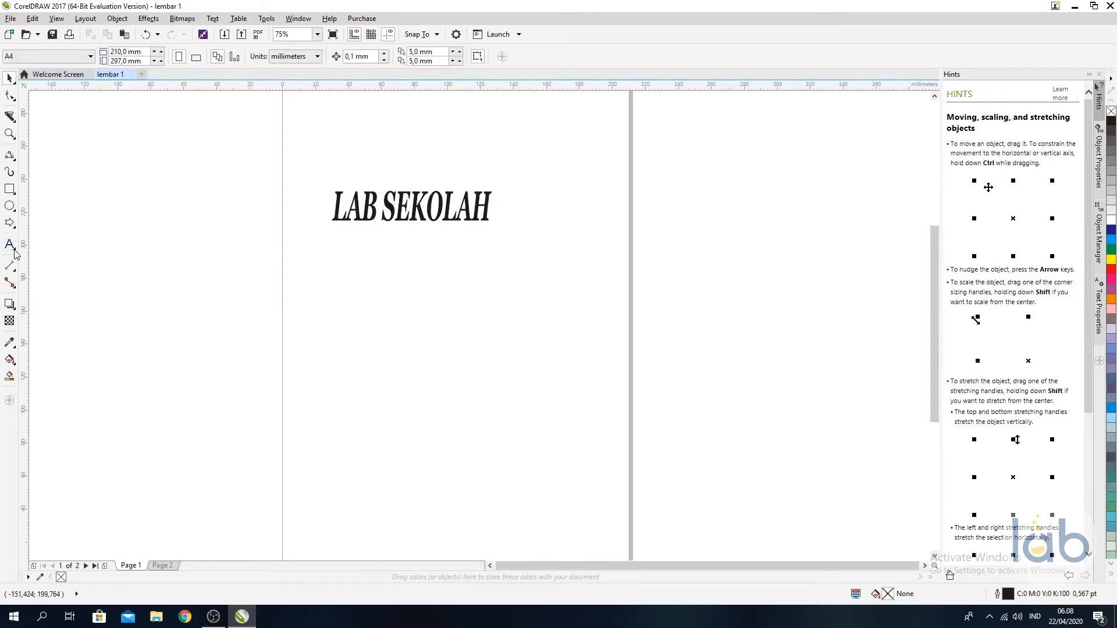
Fill the LAB SEKOLAH text light pink (C0 M40 Y20 K0) with a C20 M80 Y0 K20 outline, and deselect it
click(484, 209)
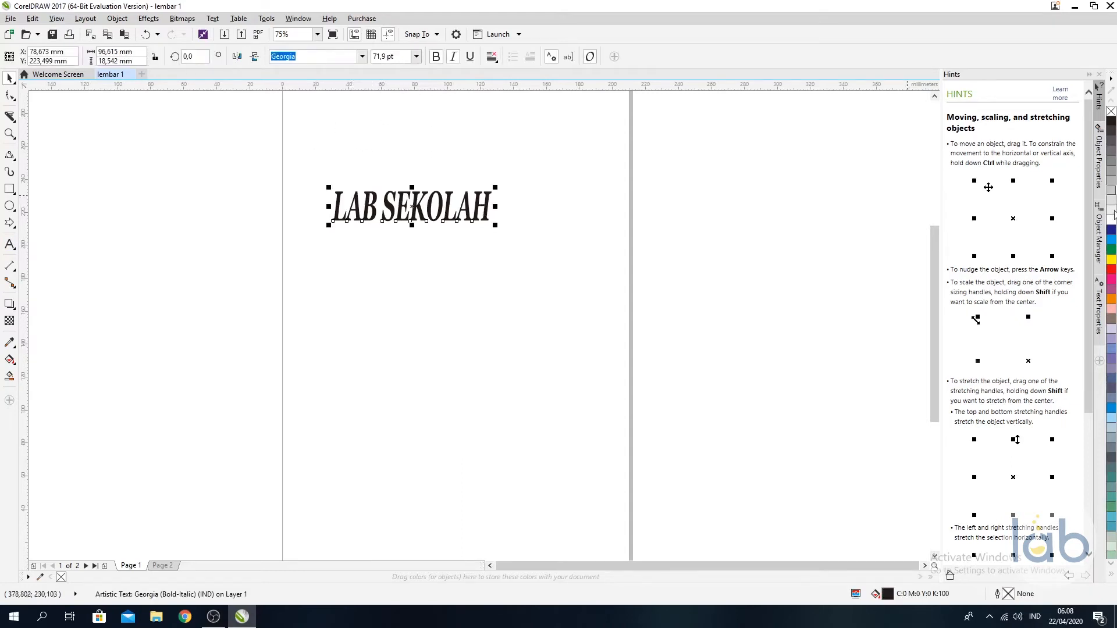
click(1112, 231)
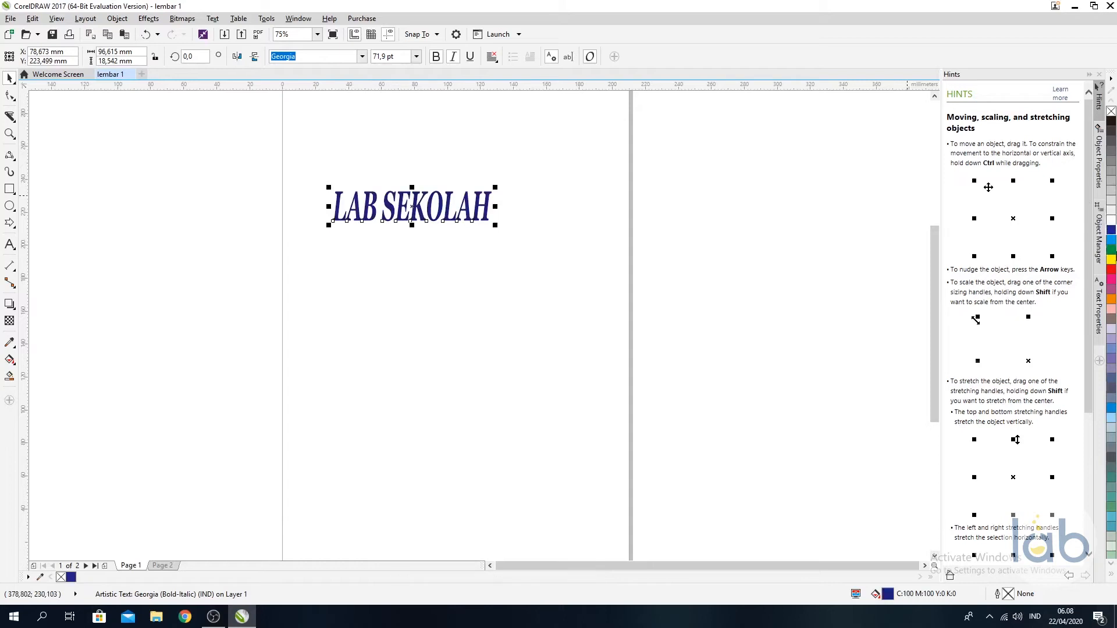
click(1112, 269)
right_click(1112, 289)
click(1112, 309)
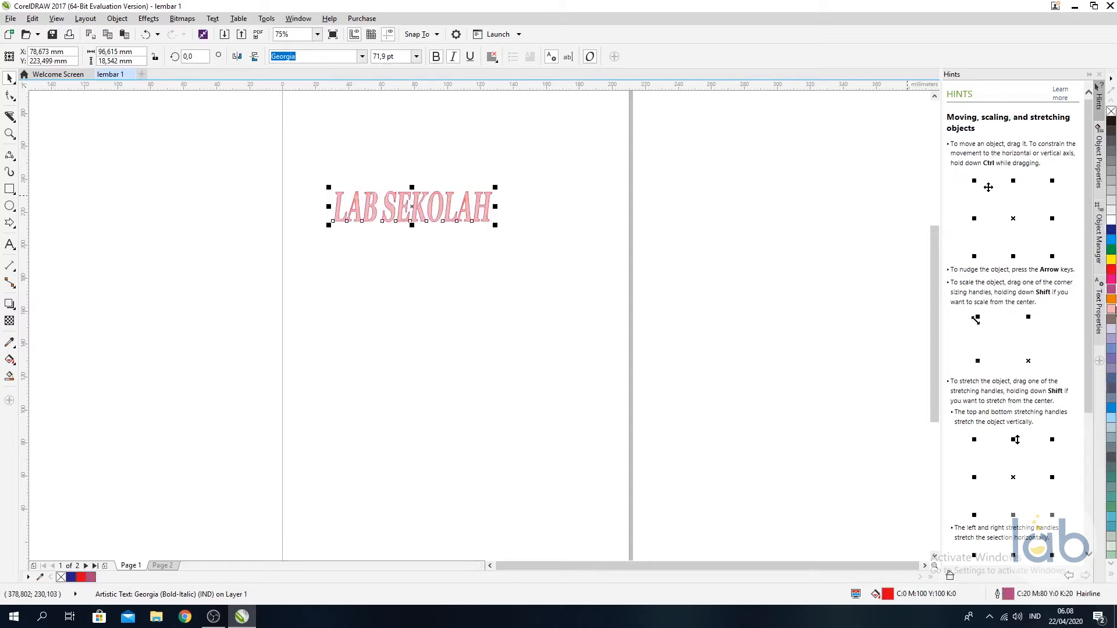
click(193, 295)
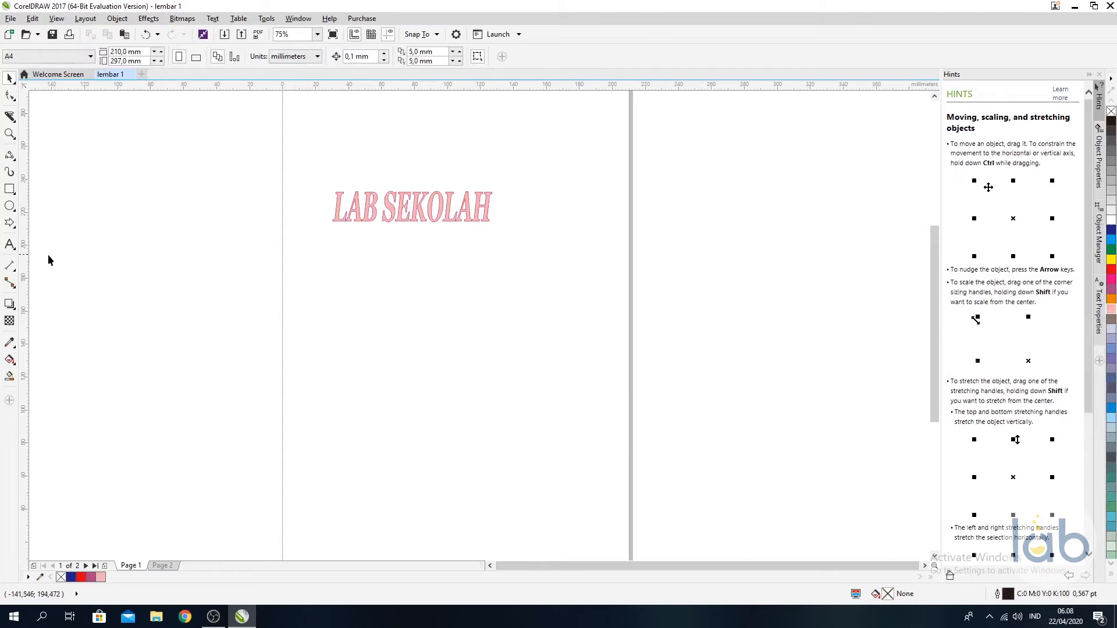
Add a parallel dimension line just below the LAB SEKOLAH text spanning its full width, and deselect it
click(15, 271)
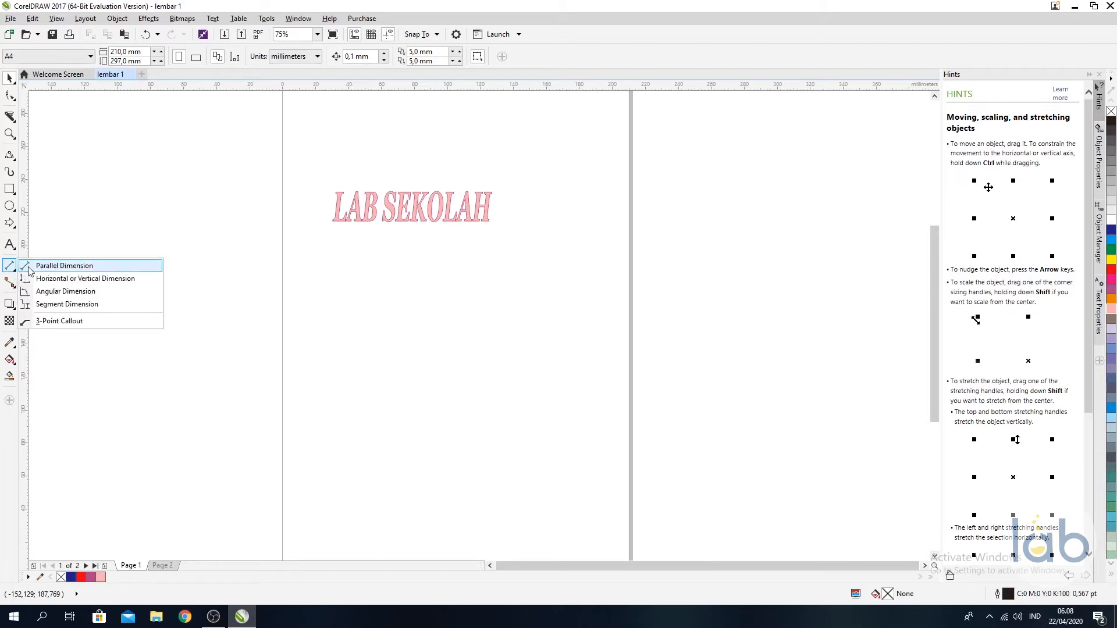
click(26, 262)
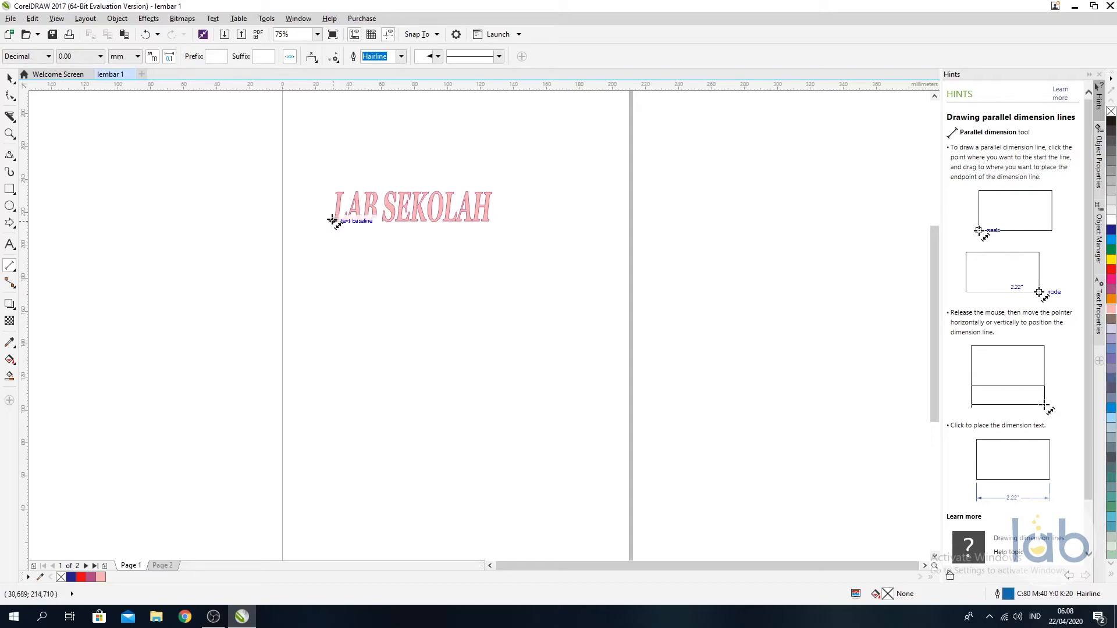
drag(332, 220, 491, 221)
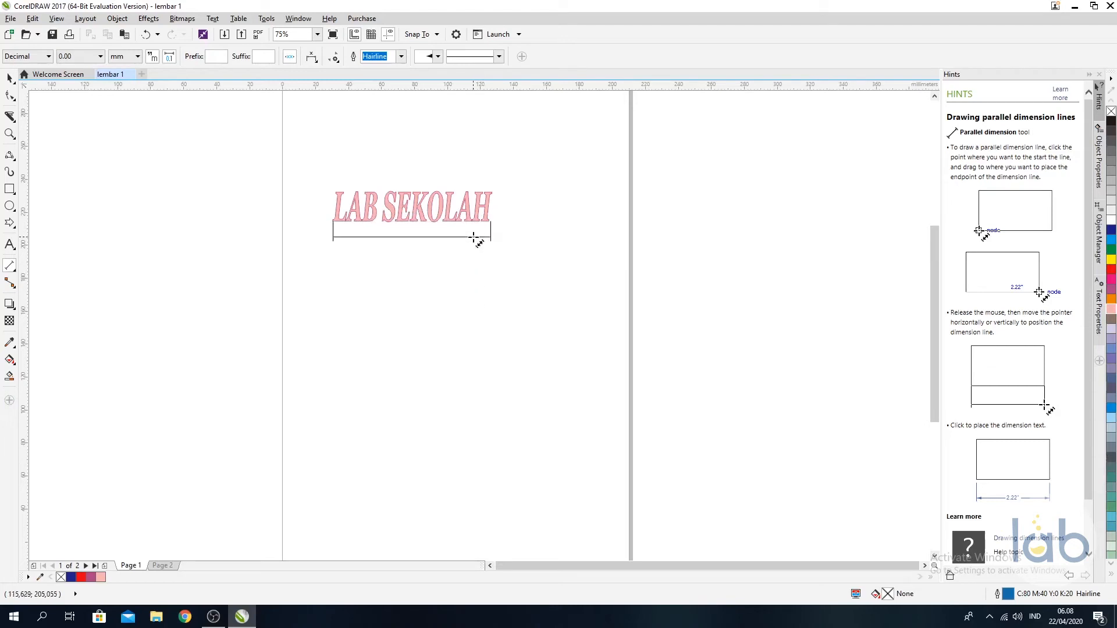
click(492, 239)
key(space)
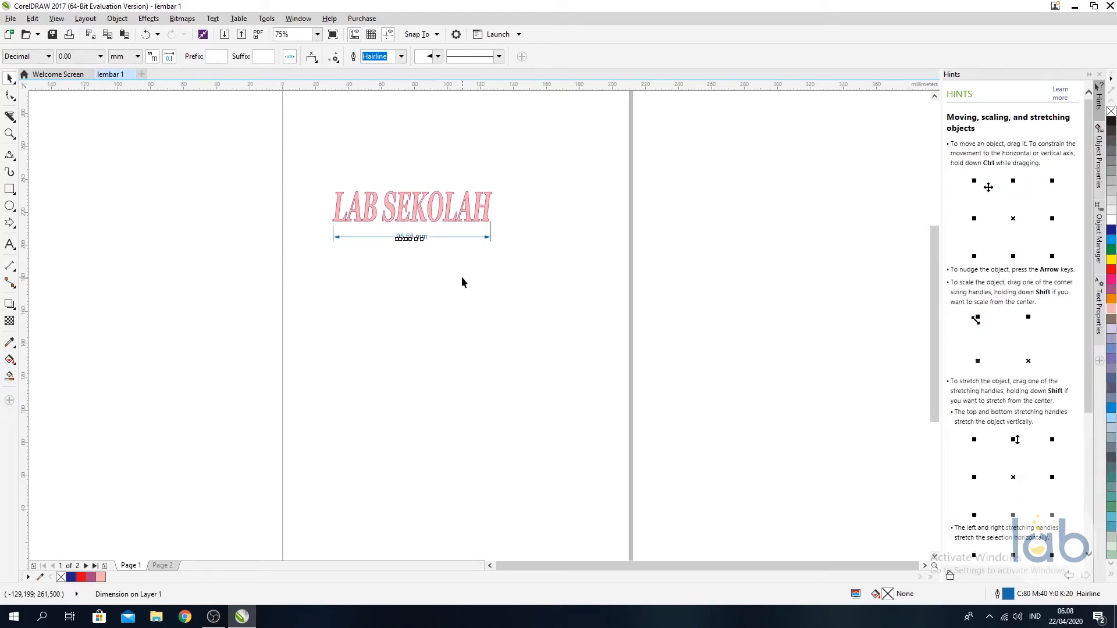
click(382, 253)
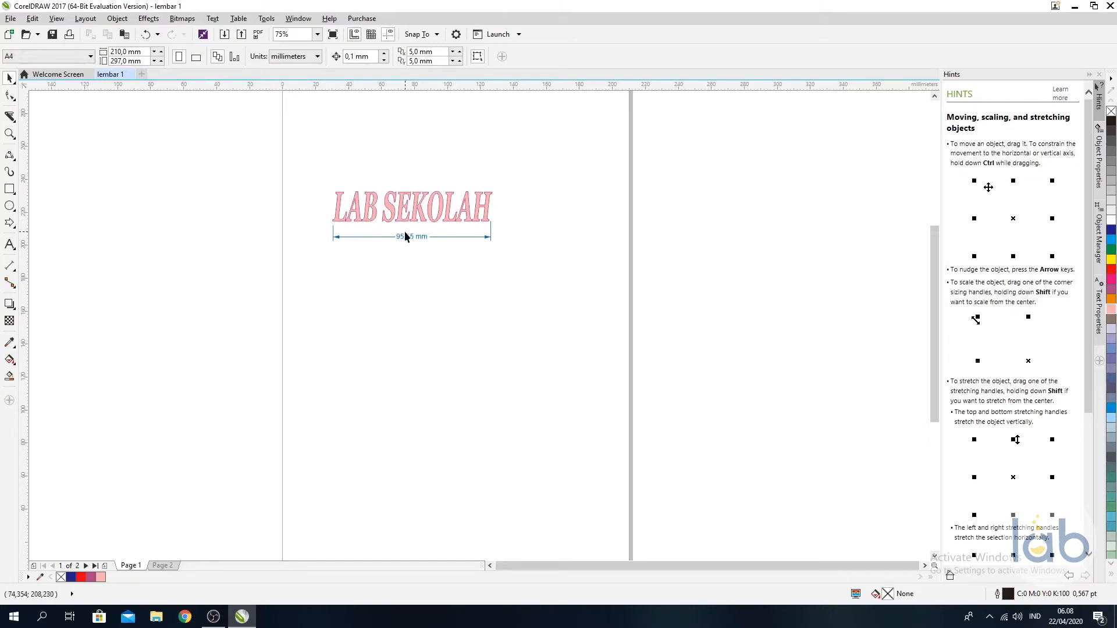
Draw two separate rectangles side by side below the text, the right one about 57 mm by 47 mm
click(16, 289)
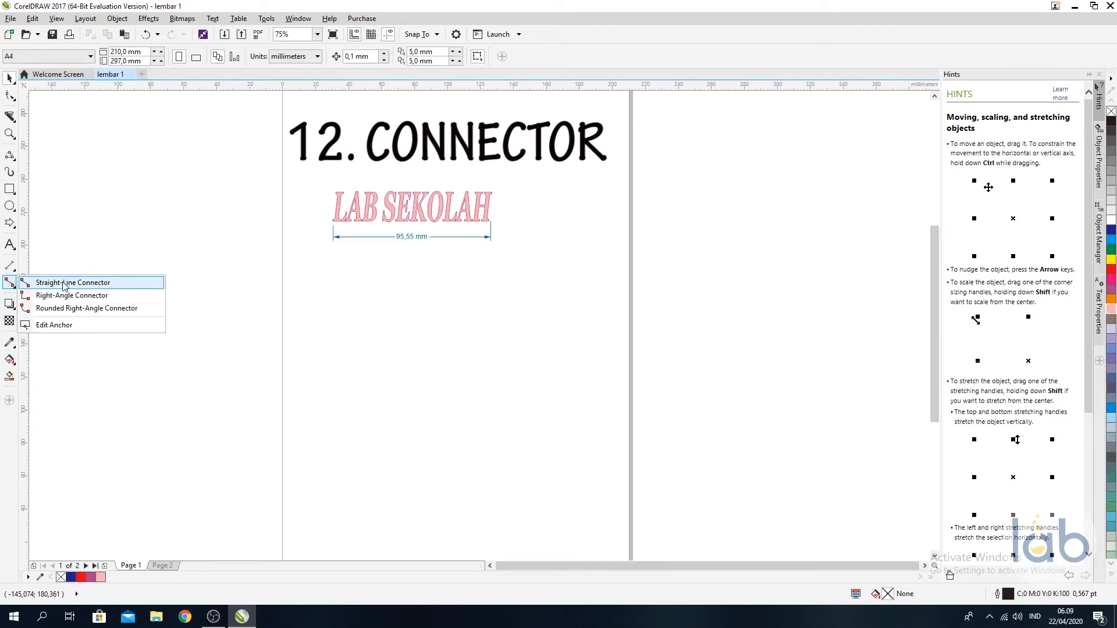
click(23, 284)
key(F6)
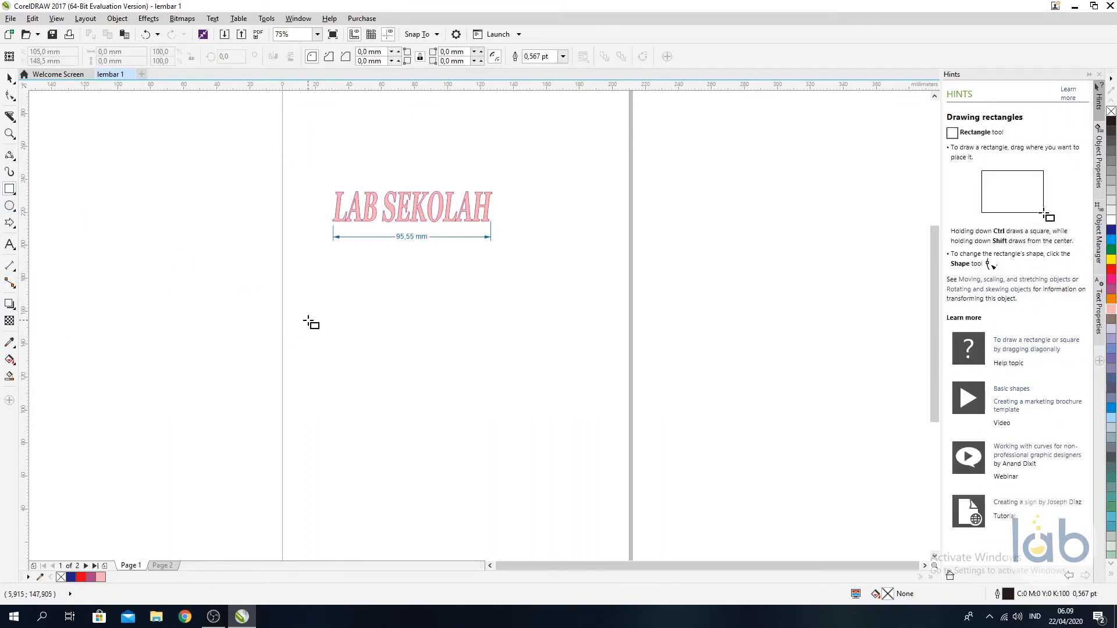
drag(308, 319, 377, 389)
mouse_move(449, 319)
mouse_down()
mouse_move(535, 402)
mouse_move(543, 396)
mouse_up()
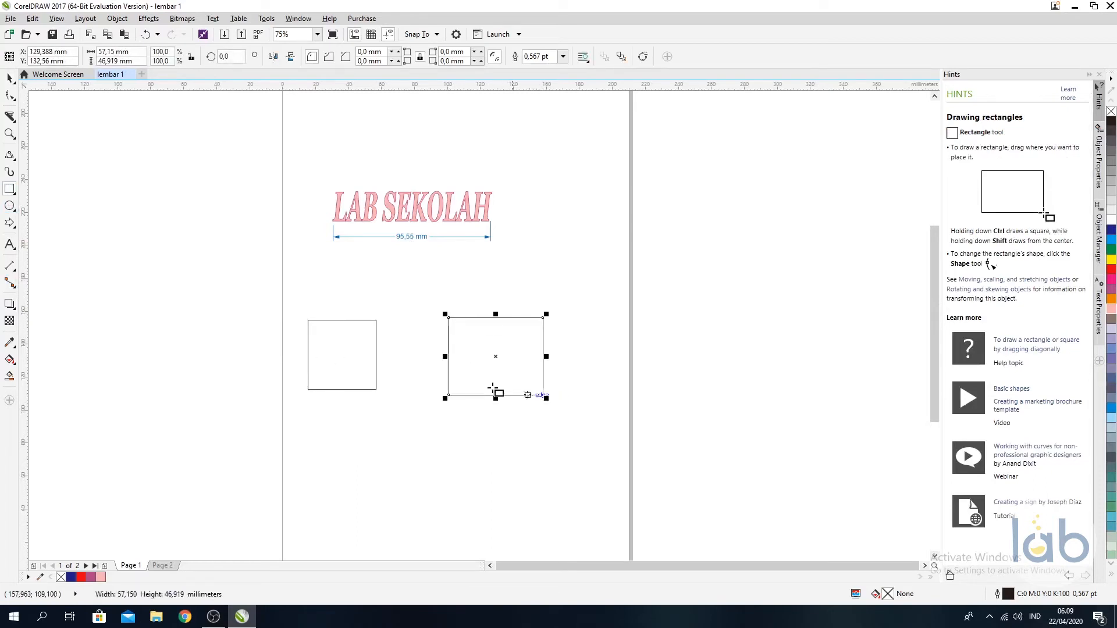
Join the facing side anchors of the two rectangles with a straight-line connector
click(14, 288)
click(14, 288)
click(70, 283)
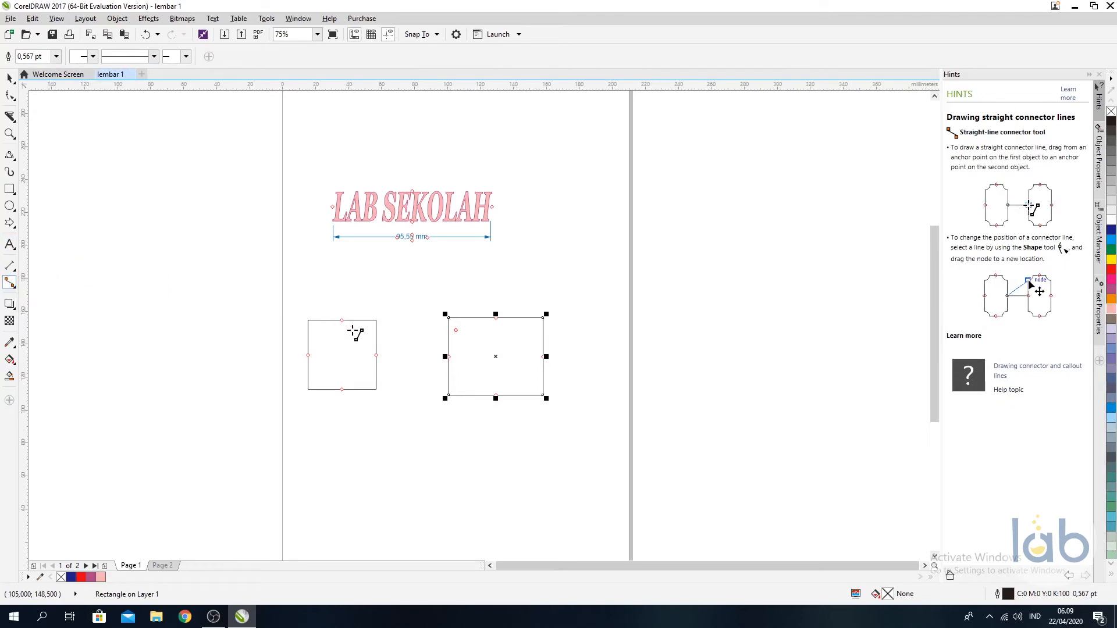
drag(377, 355, 449, 356)
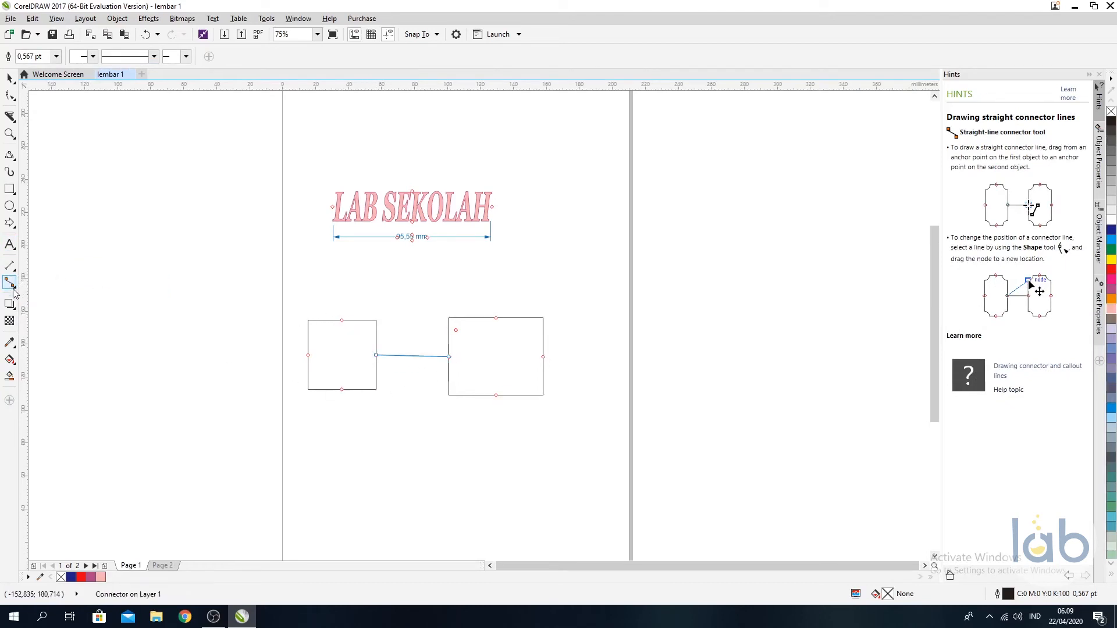
Join the bottom-centre anchors of the two rectangles with a rounded right-angle connector and deselect it
click(15, 285)
click(59, 308)
drag(341, 390, 495, 395)
click(9, 79)
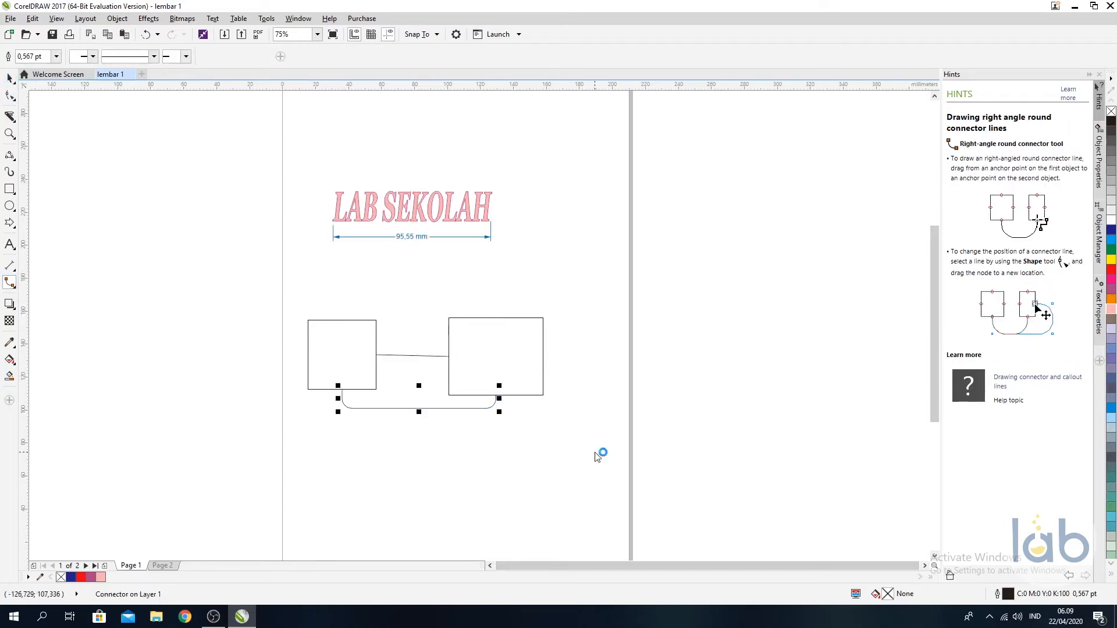
click(595, 457)
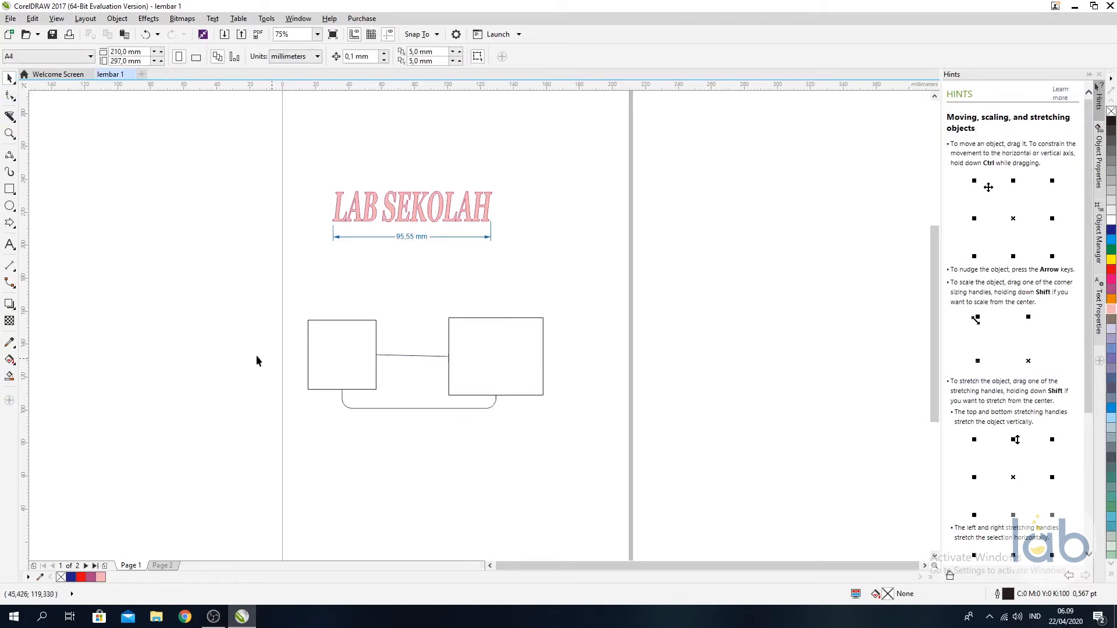
click(15, 310)
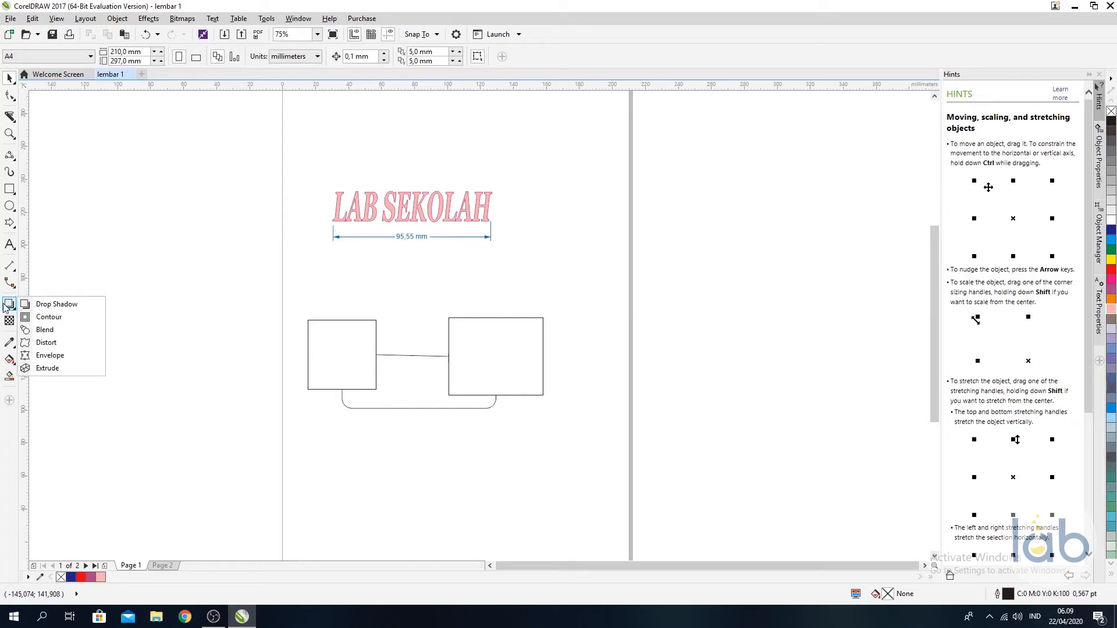
click(26, 303)
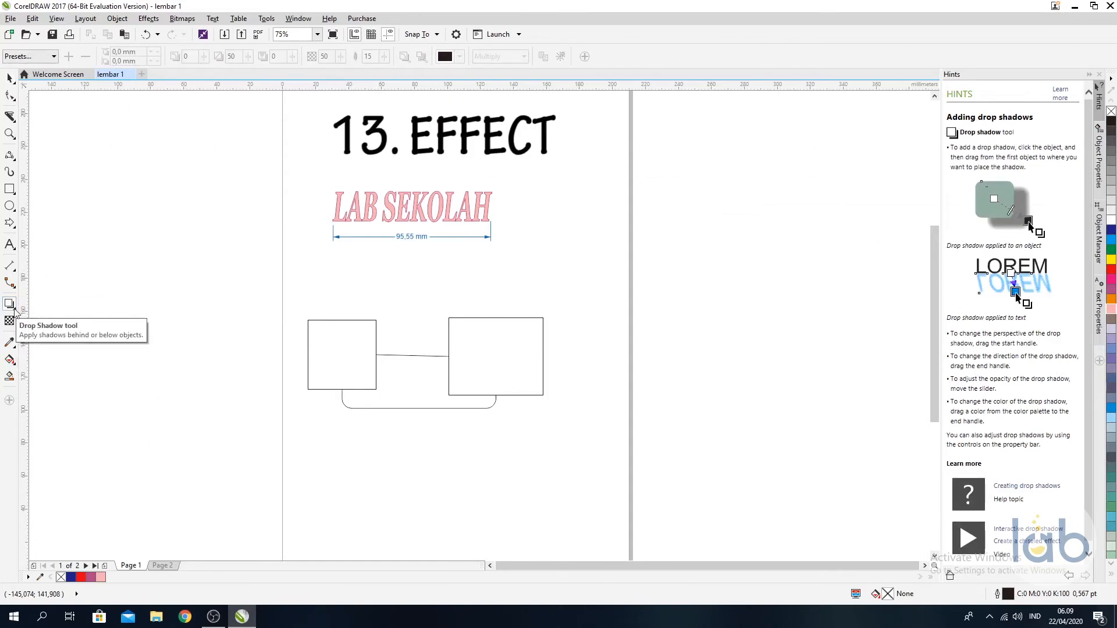
click(15, 310)
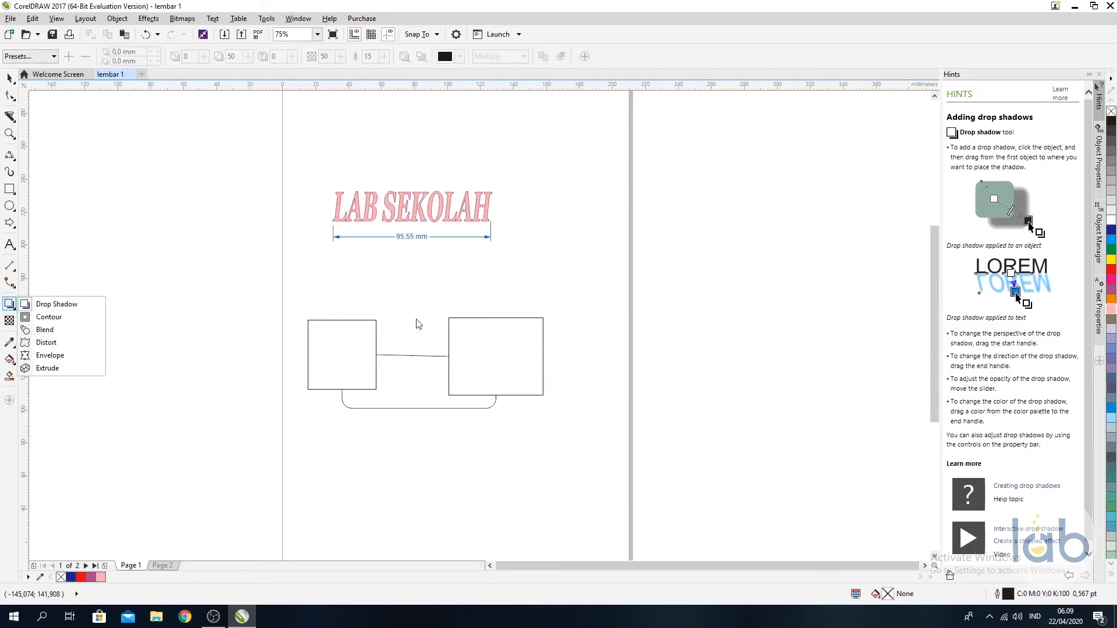
Select the dimension line under the LAB SEKOLAH text and delete it
key(space)
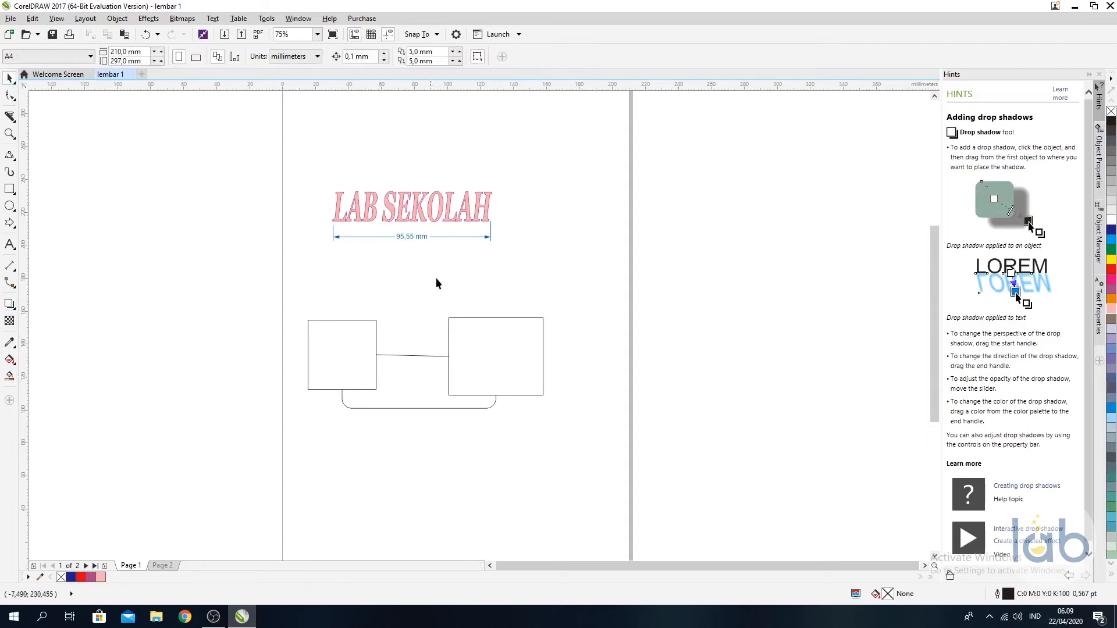
drag(542, 256, 291, 224)
key(Delete)
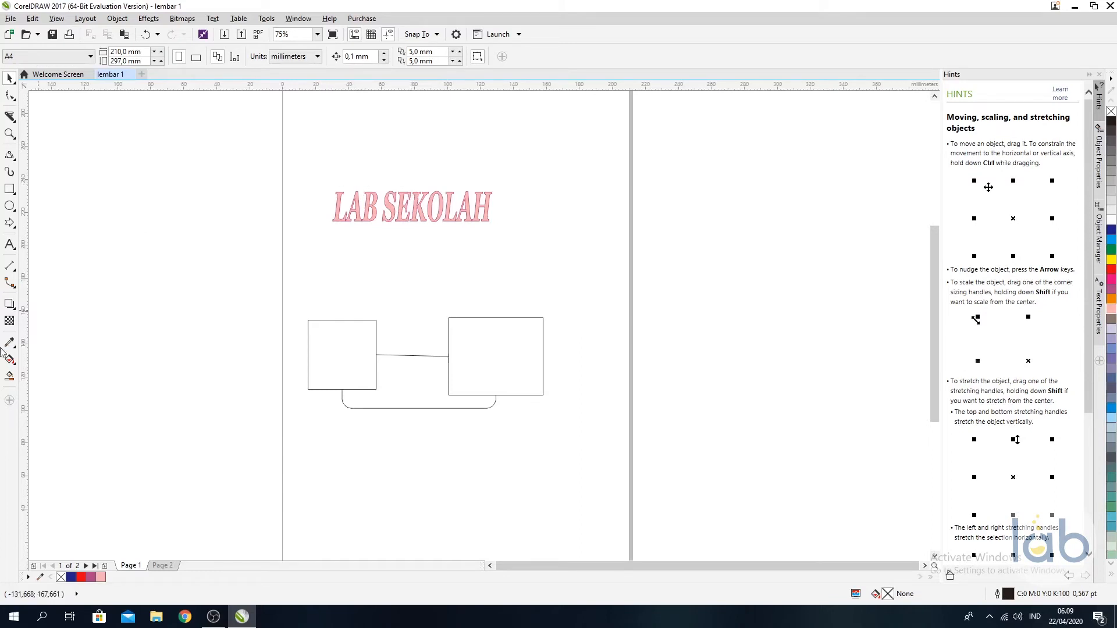
Apply a drop shadow to the LAB SEKOLAH text, offset about 2.1 mm right and 2.4 mm down, and deselect it
click(11, 307)
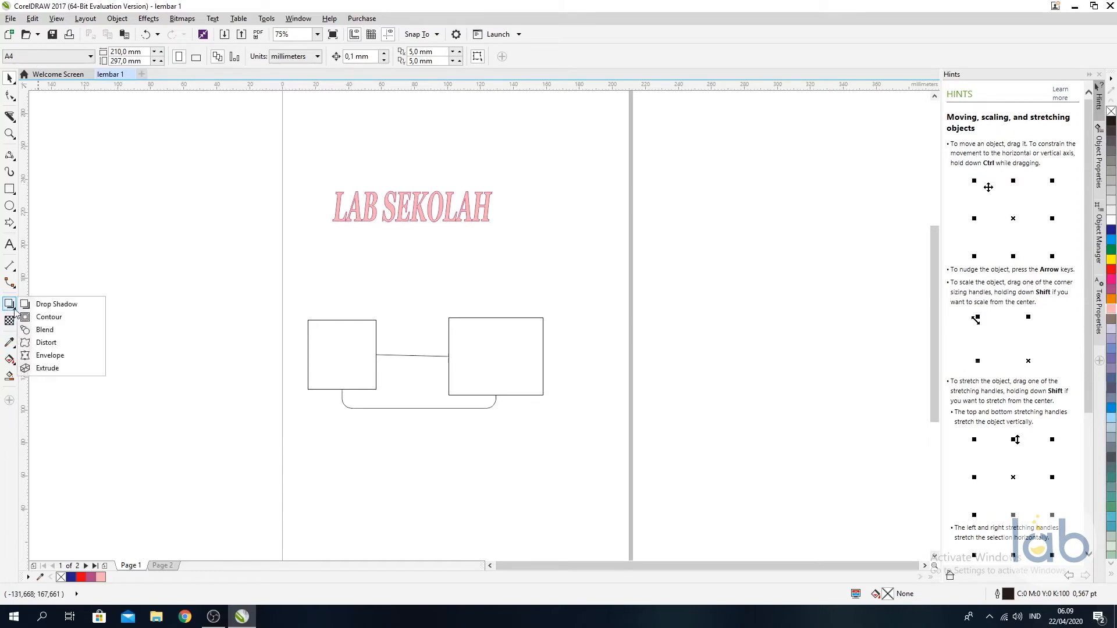
click(51, 304)
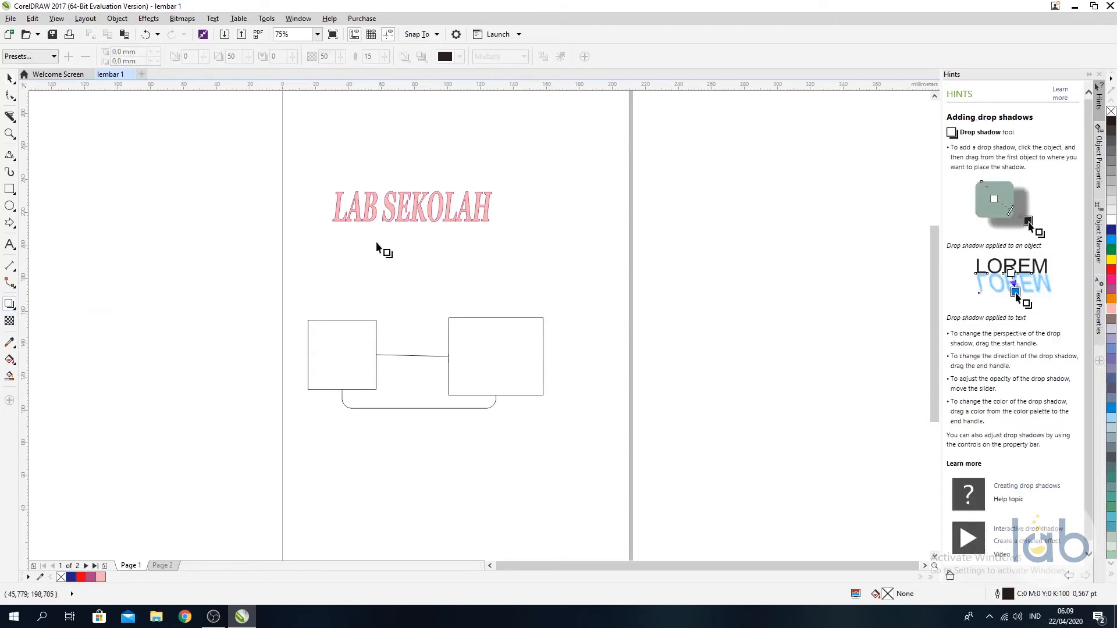
click(418, 209)
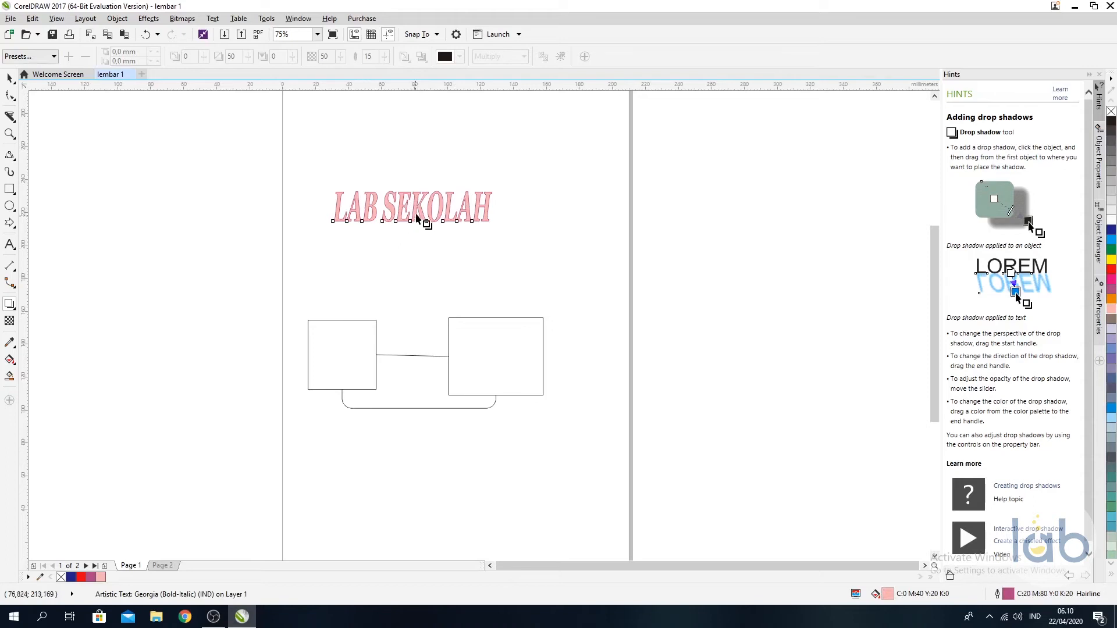
mouse_move(429, 221)
mouse_down()
mouse_move(439, 239)
mouse_move(431, 228)
mouse_up()
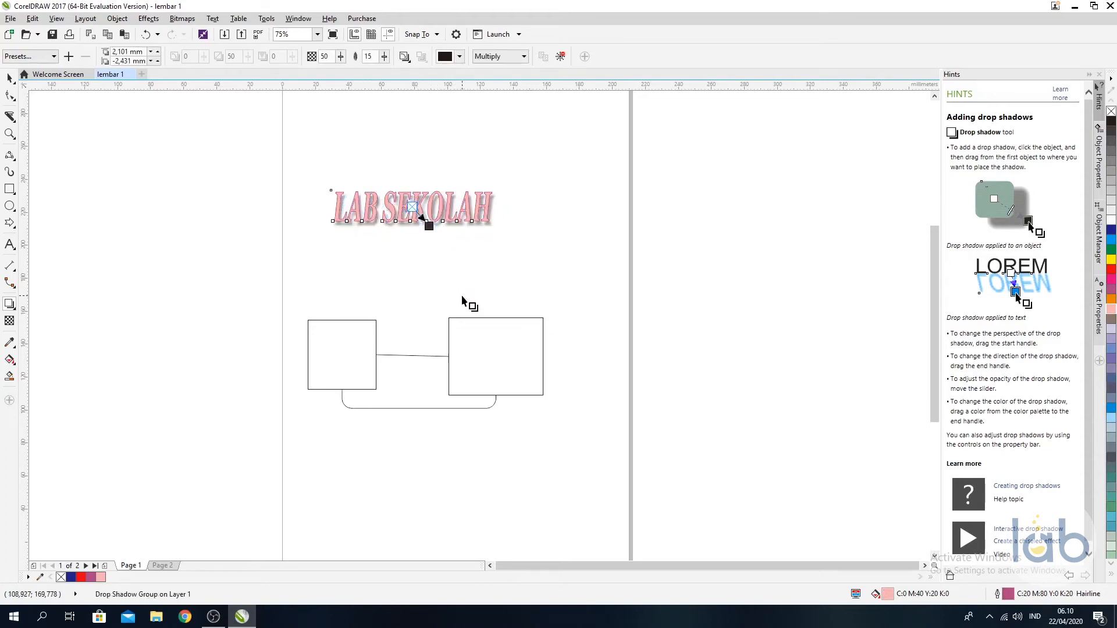
click(10, 77)
click(521, 202)
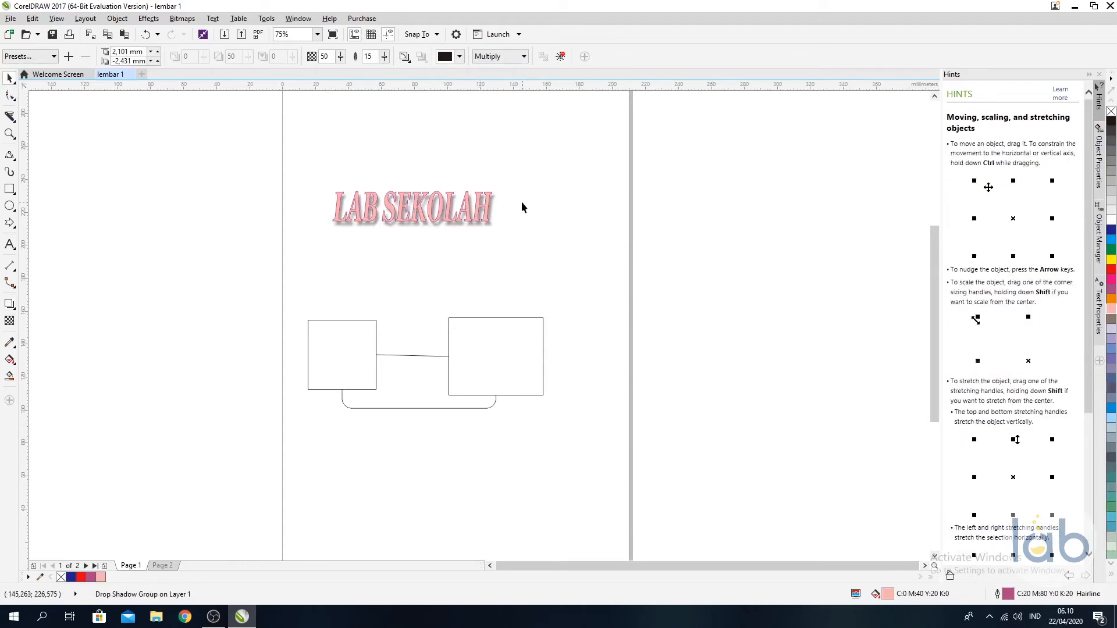
Change the LAB SEKOLAH text's drop shadow colour to green (C64 M0 Y97 K0) and deselect the text
click(438, 223)
click(9, 304)
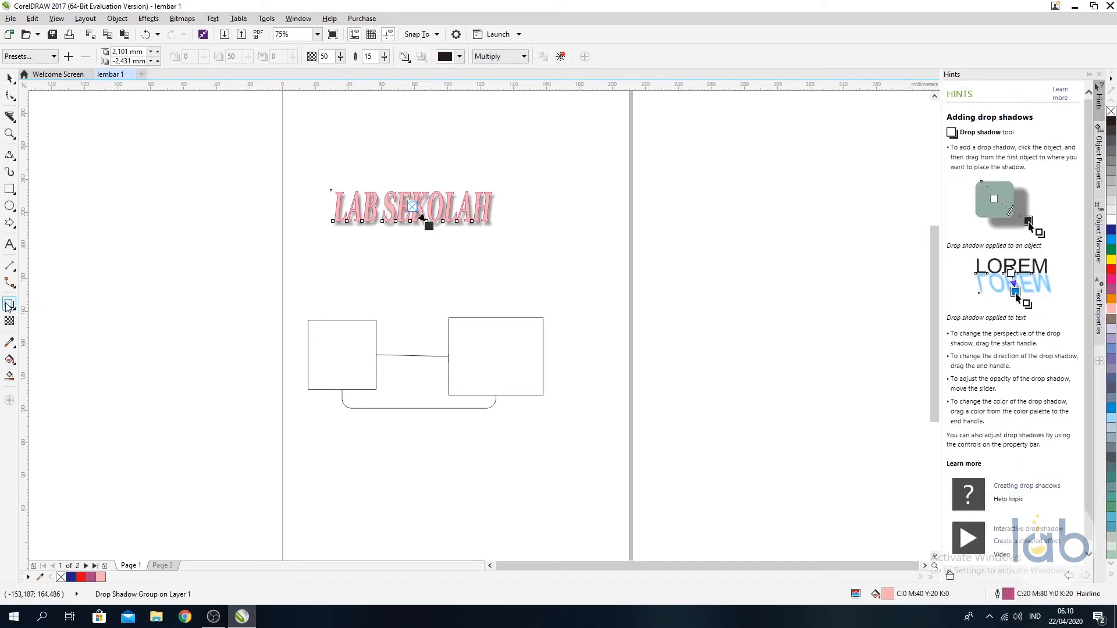
click(459, 57)
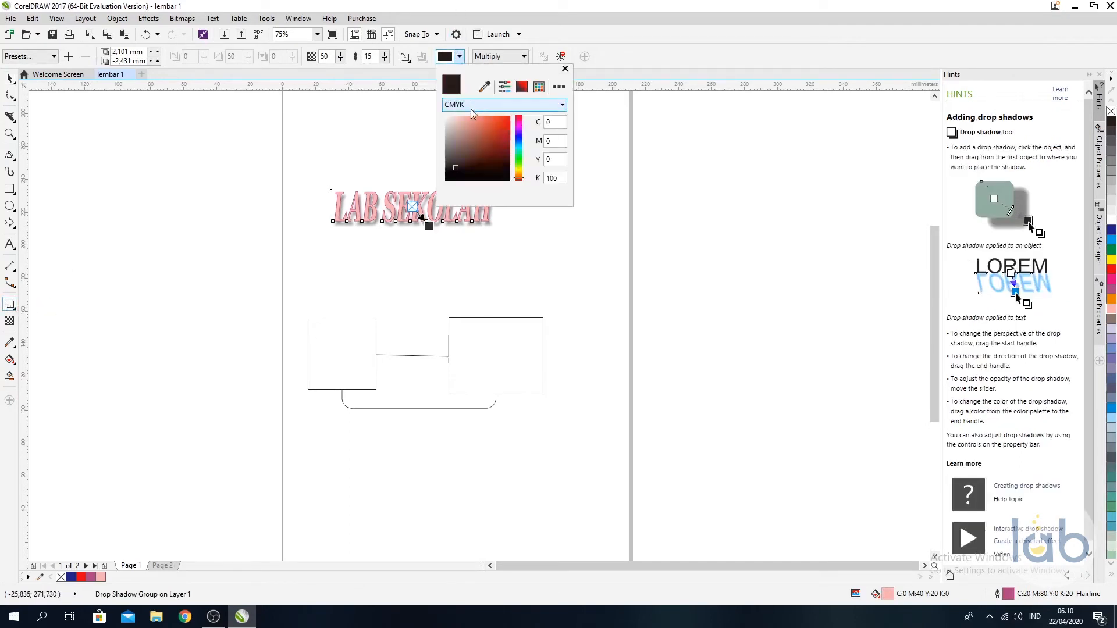
click(501, 140)
click(498, 155)
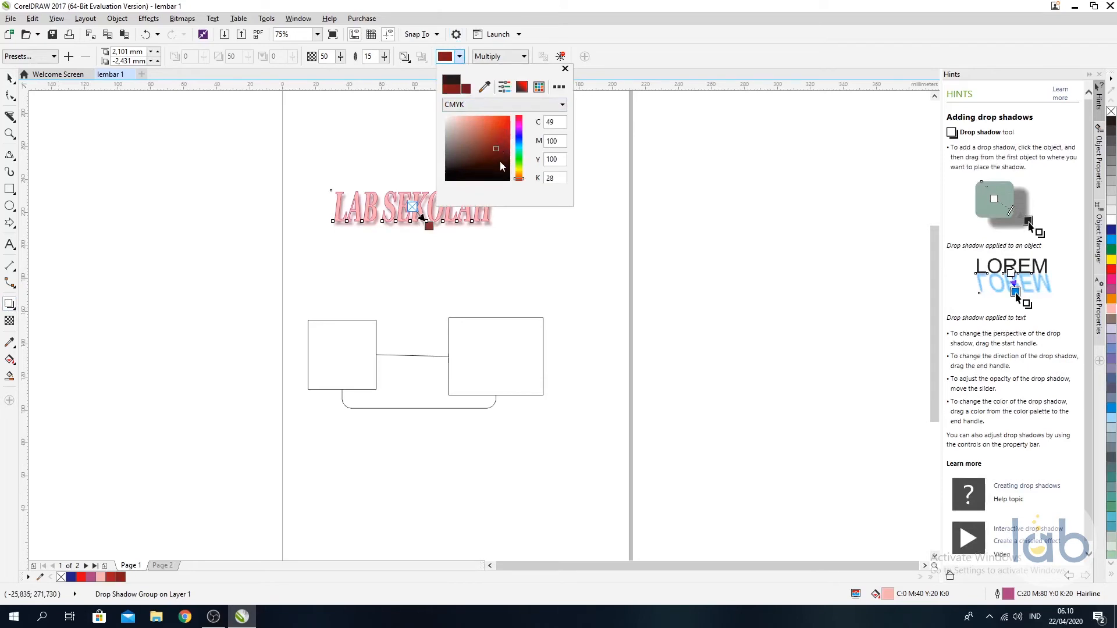
click(500, 162)
click(519, 161)
click(491, 134)
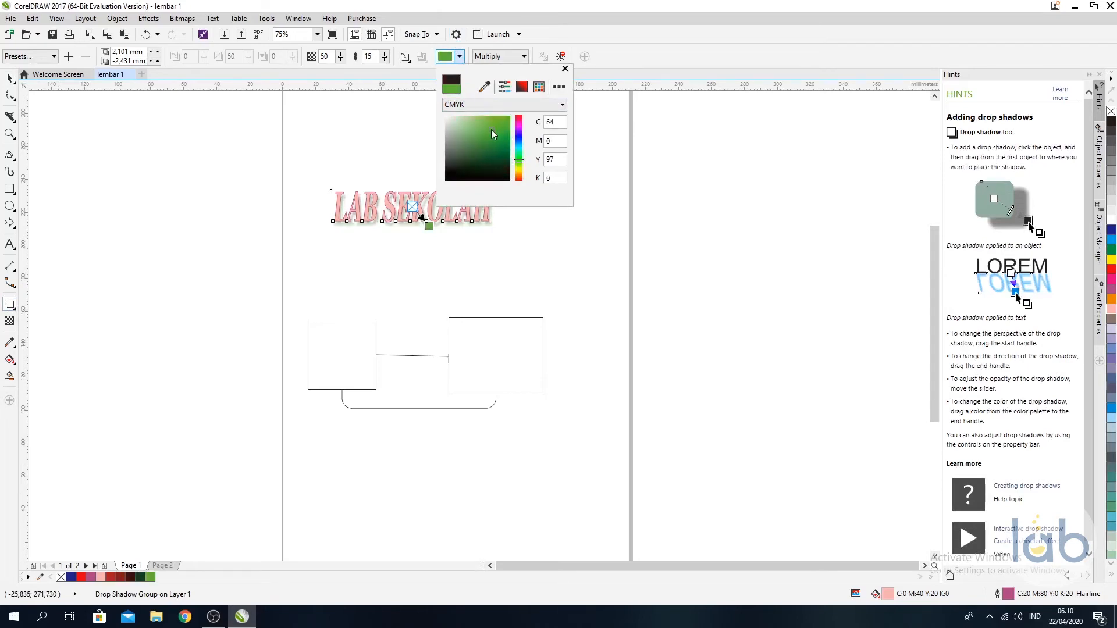
click(660, 147)
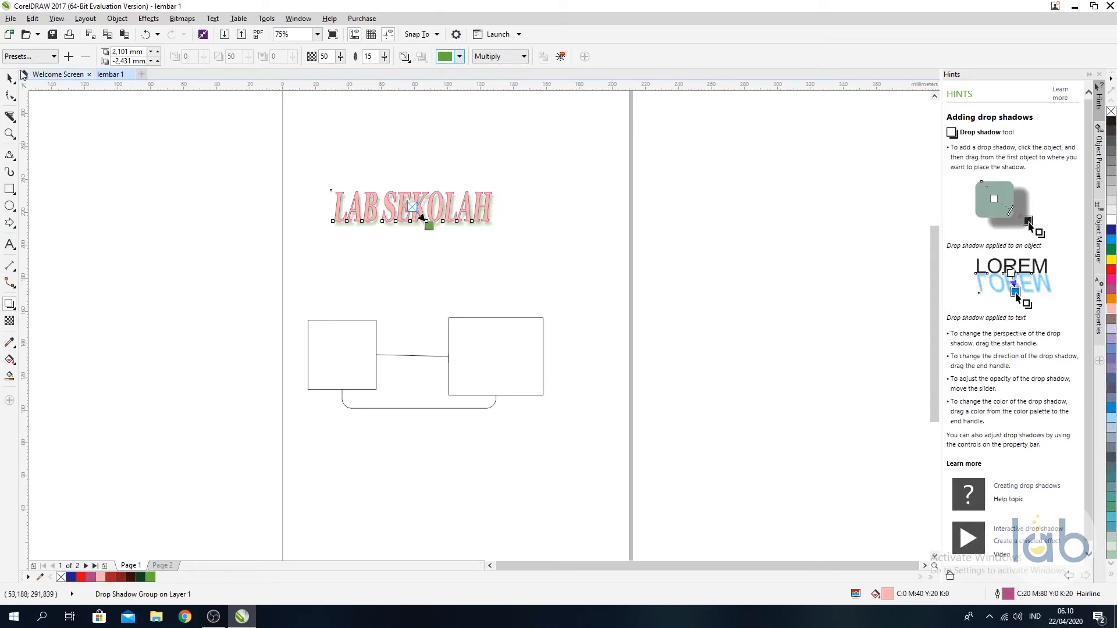
click(10, 77)
click(135, 140)
Draw a rectangle about 45 by 44 mm right of the LAB SEKOLAH text and fill it green (C100 M0 Y100 K0)
click(9, 303)
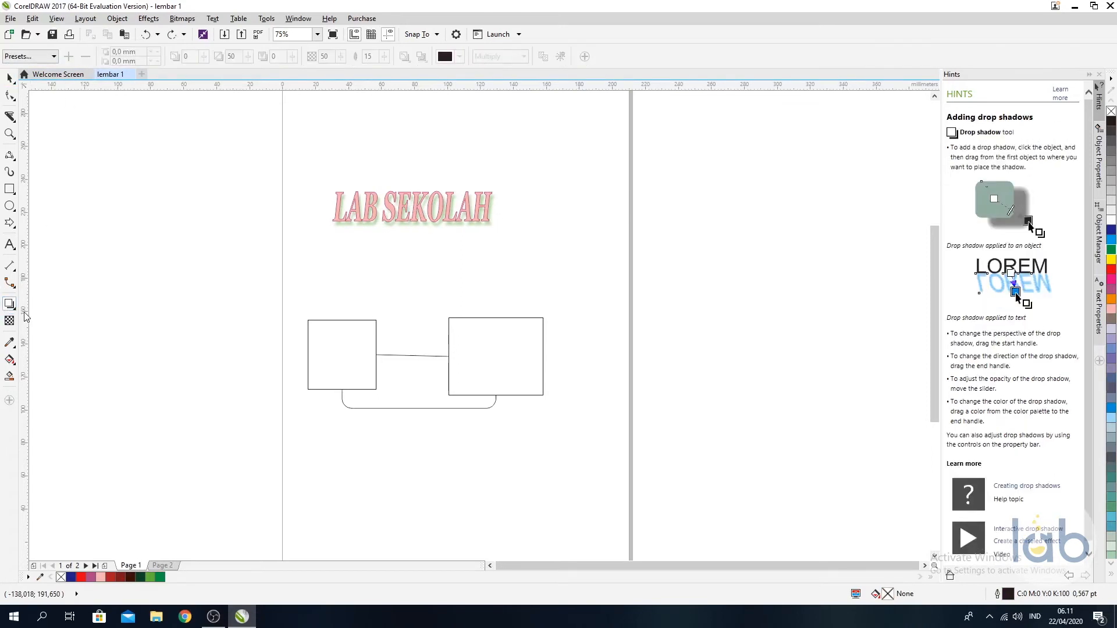
click(14, 309)
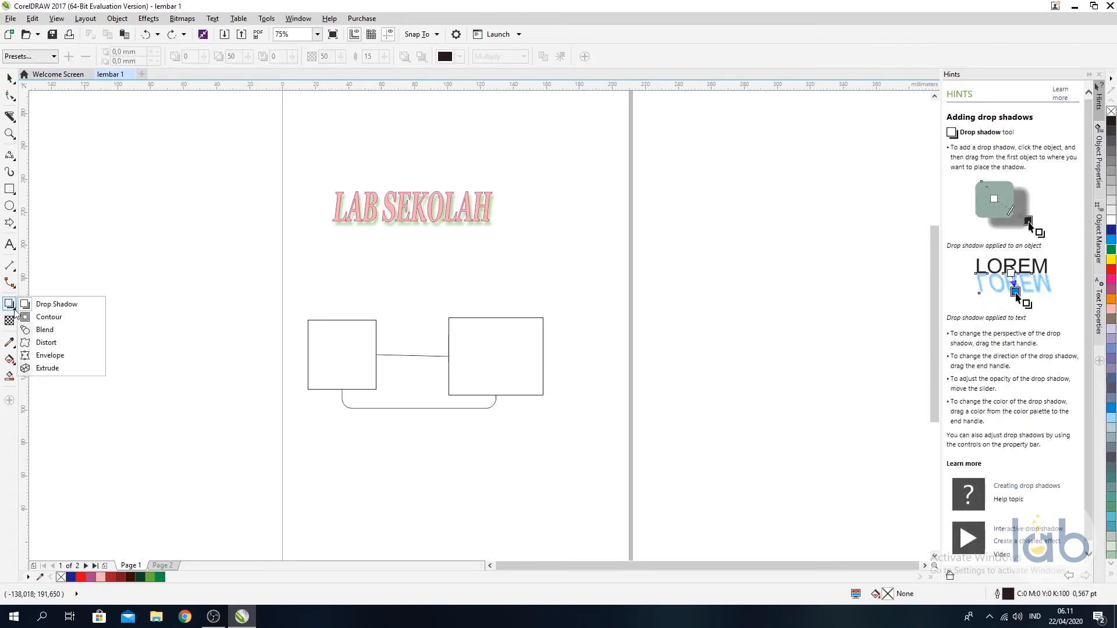
click(48, 317)
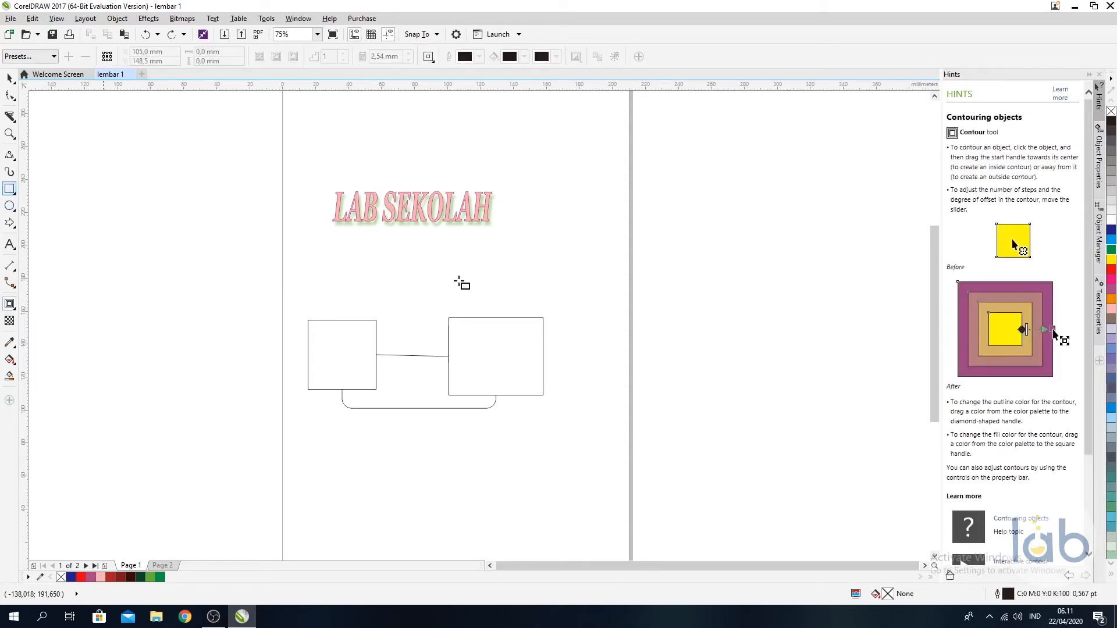
key(F6)
mouse_move(520, 212)
mouse_down()
mouse_move(566, 277)
mouse_move(595, 285)
mouse_up()
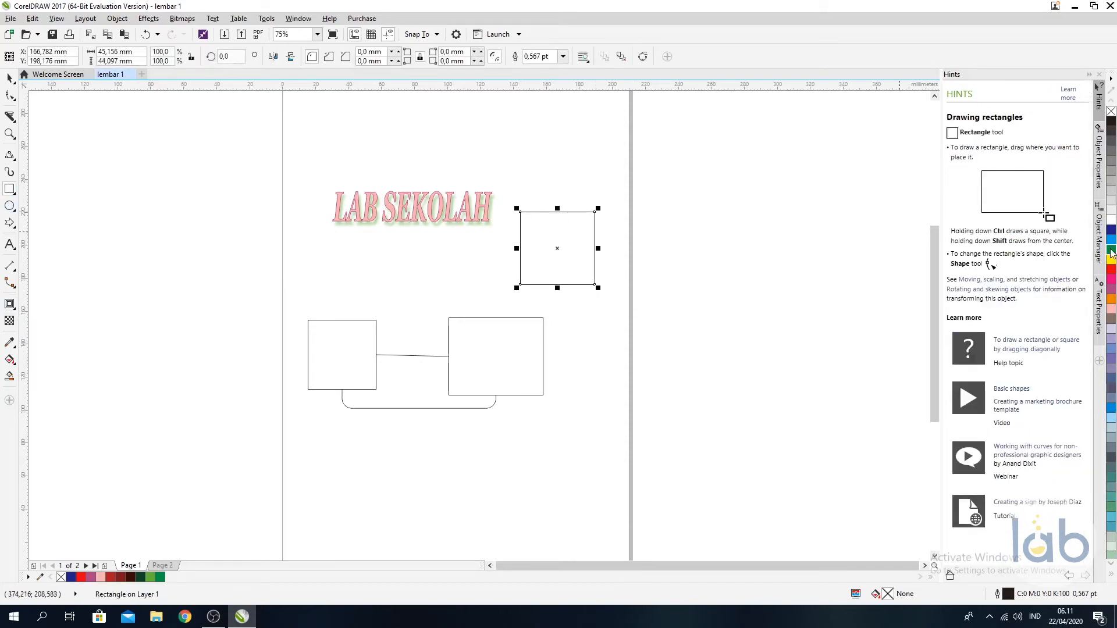
click(1111, 250)
click(11, 80)
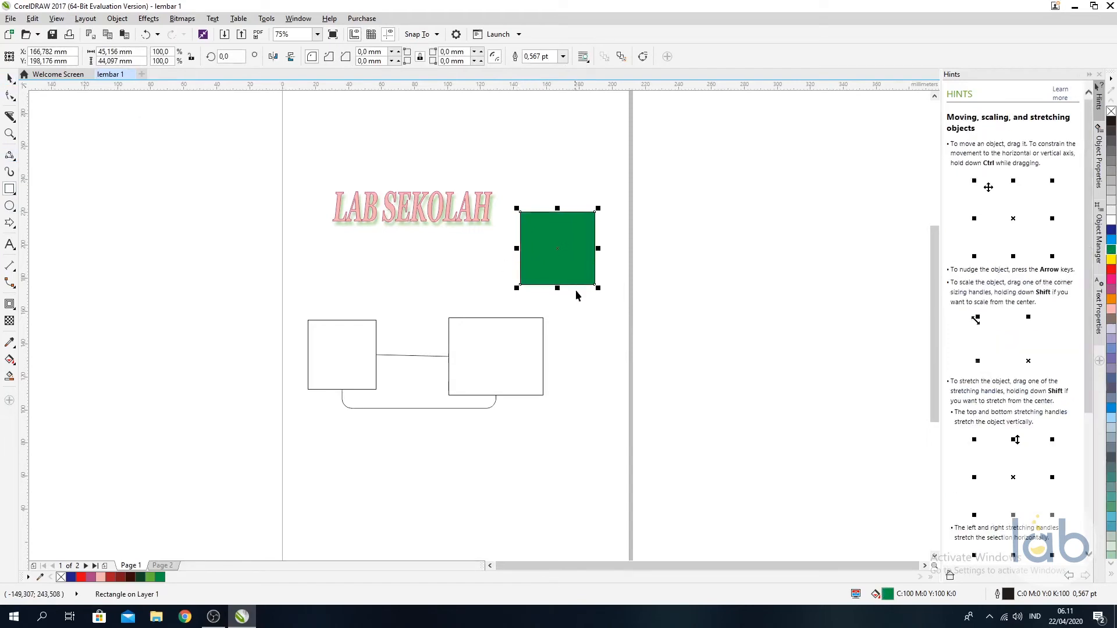
Apply a one-step outside contour to the green rectangle with an offset of about 4.6 mm
click(10, 303)
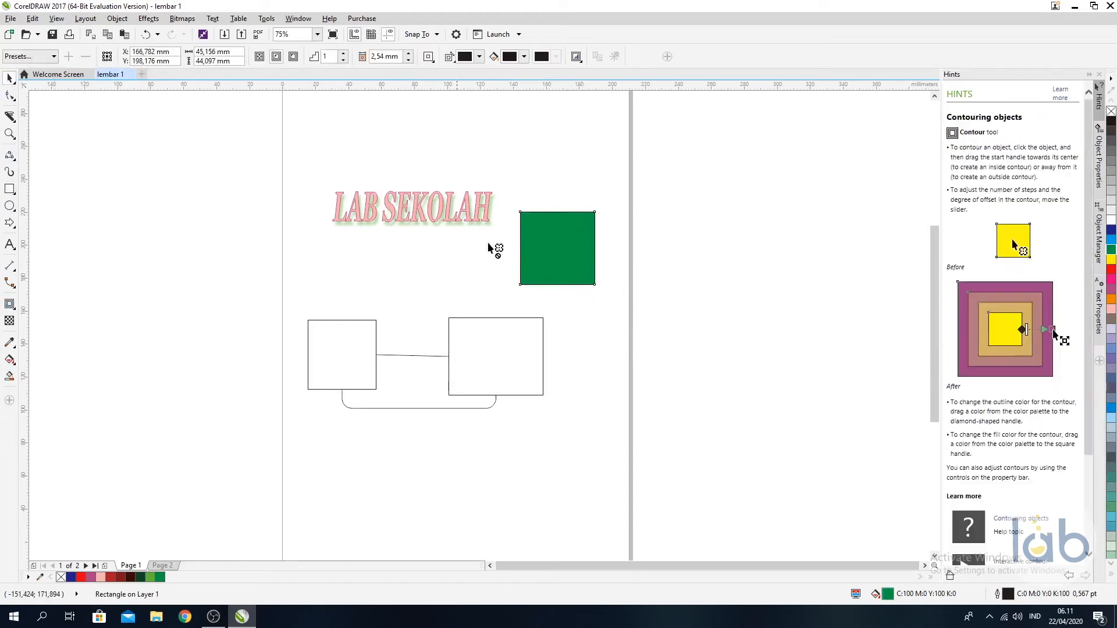
mouse_move(564, 245)
mouse_down()
mouse_move(560, 259)
mouse_move(557, 250)
mouse_move(572, 258)
mouse_up()
click(584, 336)
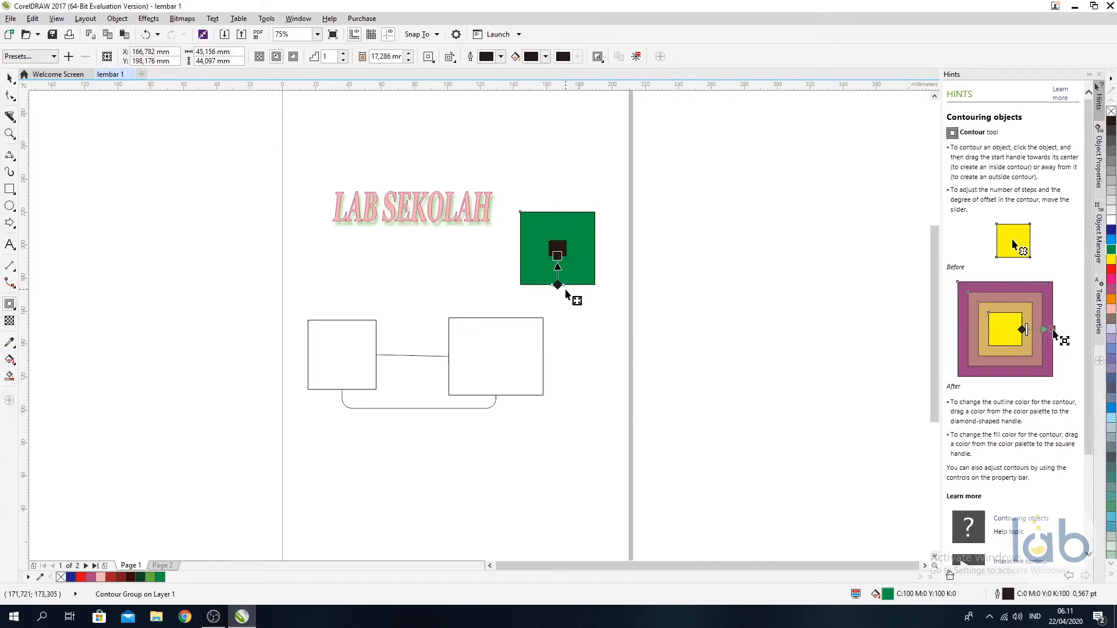
drag(565, 291, 580, 312)
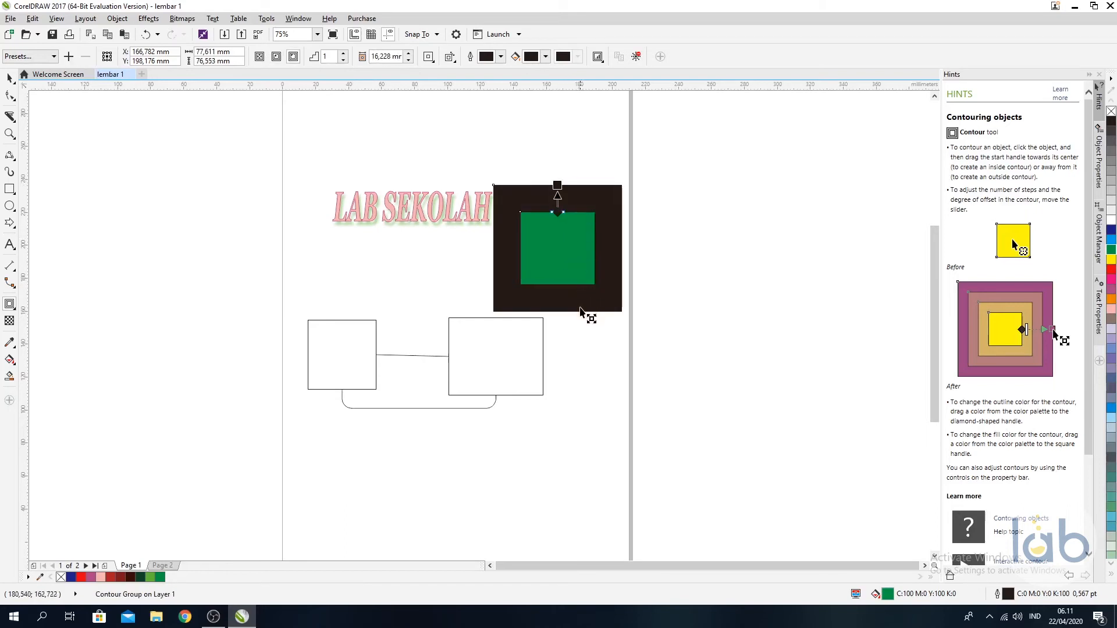
key(ctrl+z)
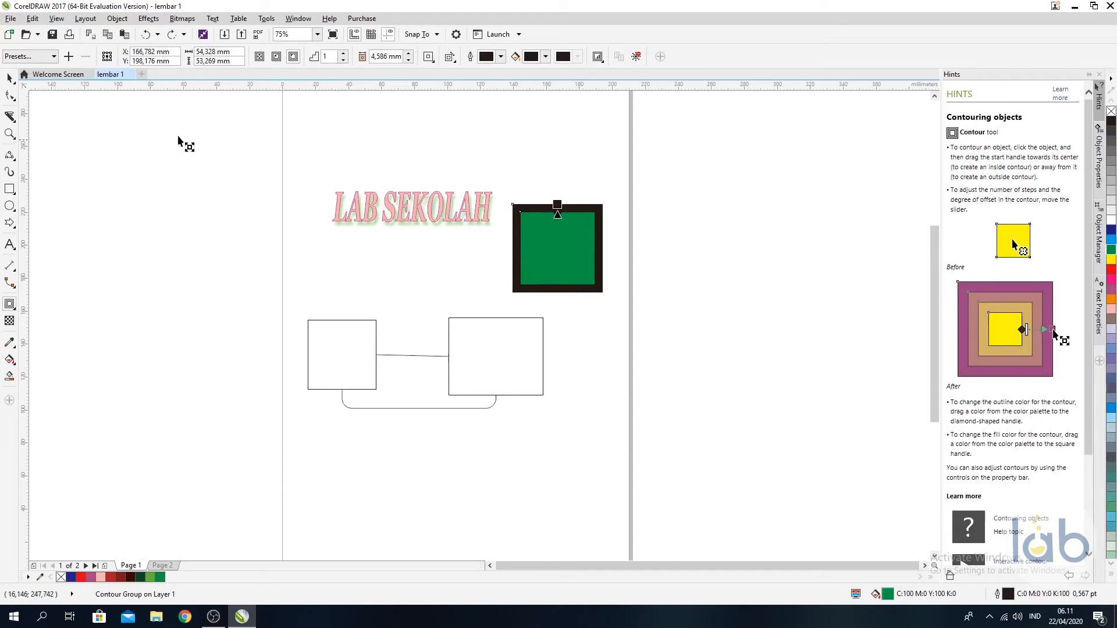
click(10, 78)
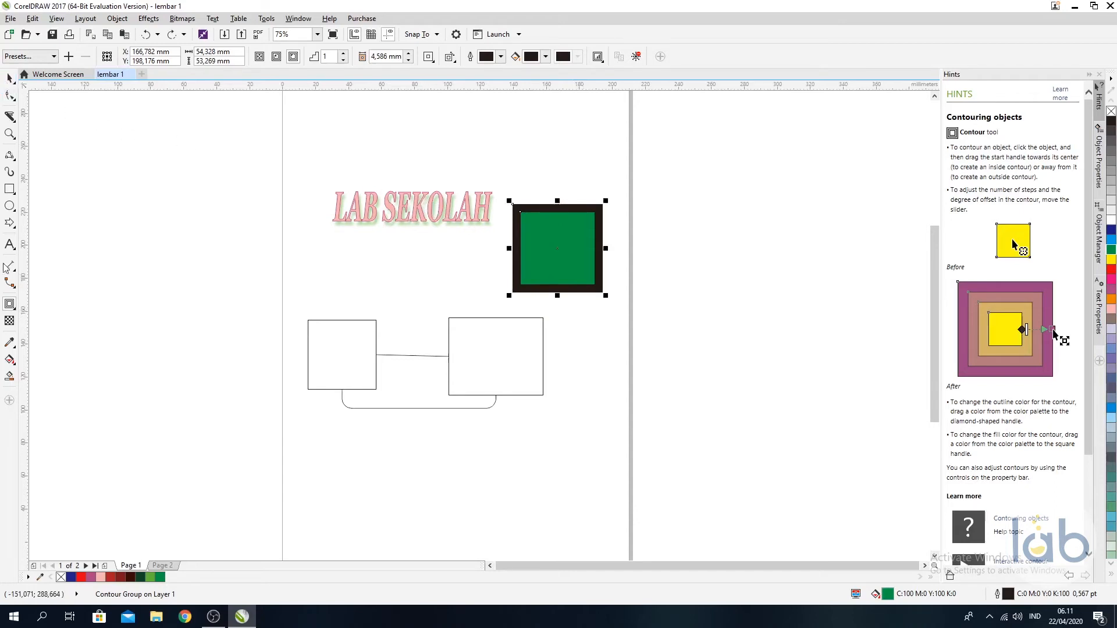
Apply a one-step outside contour to the LAB SEKOLAH text with an offset of about 7.8 mm
click(423, 207)
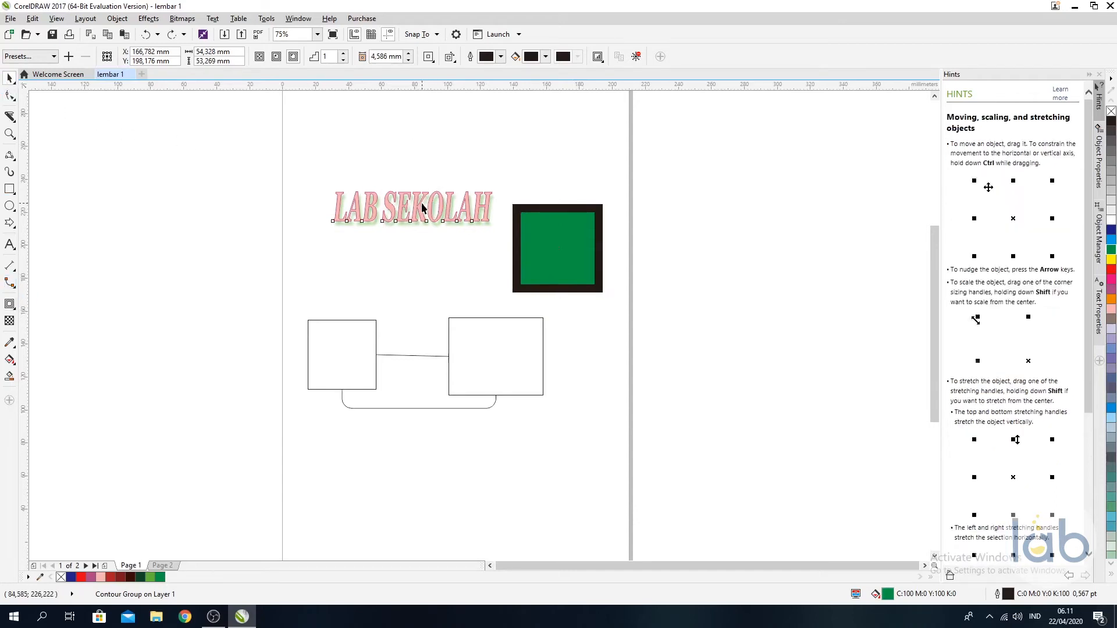
click(9, 304)
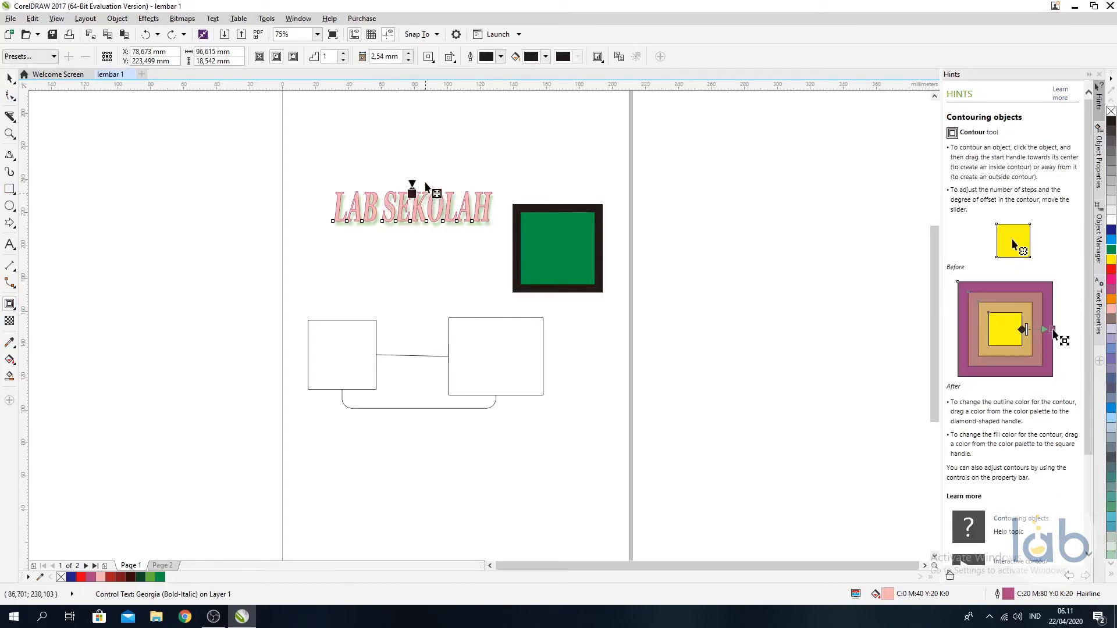
drag(432, 204, 419, 232)
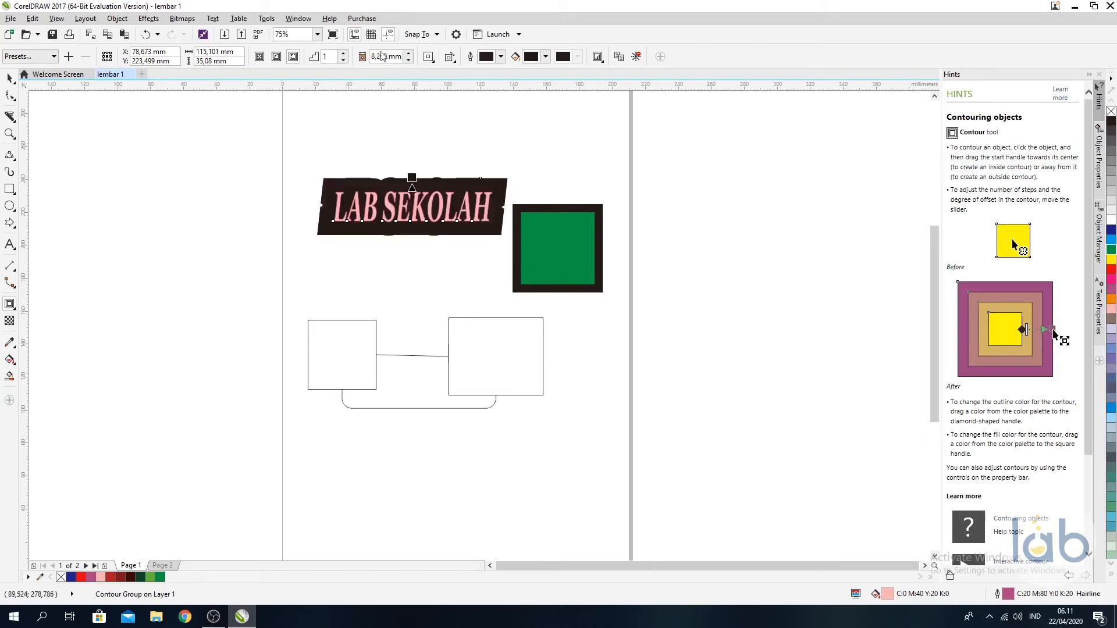
drag(412, 177, 412, 179)
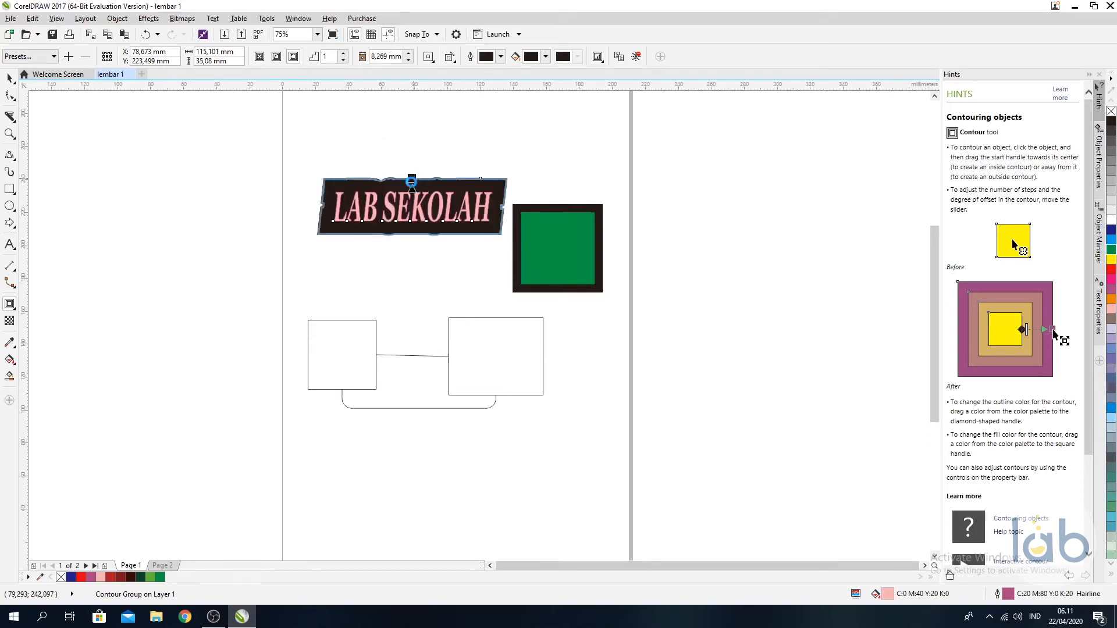
Try more contour steps on the LAB SEKOLAH text, return to one step, and shrink the contour to a thin outline around the letters
click(344, 52)
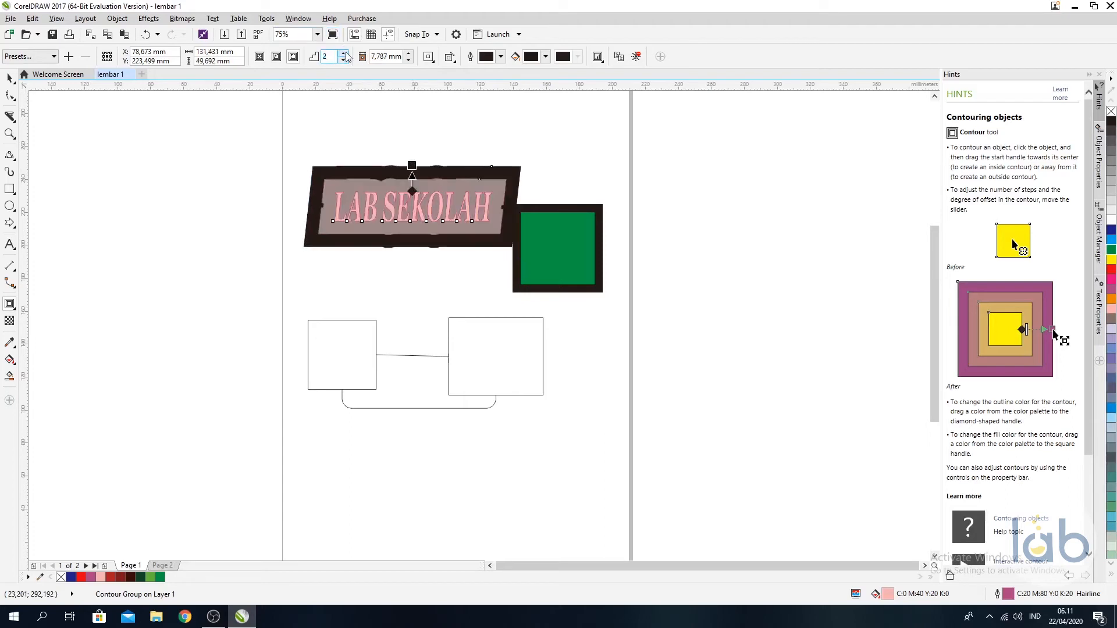
click(343, 53)
click(343, 53)
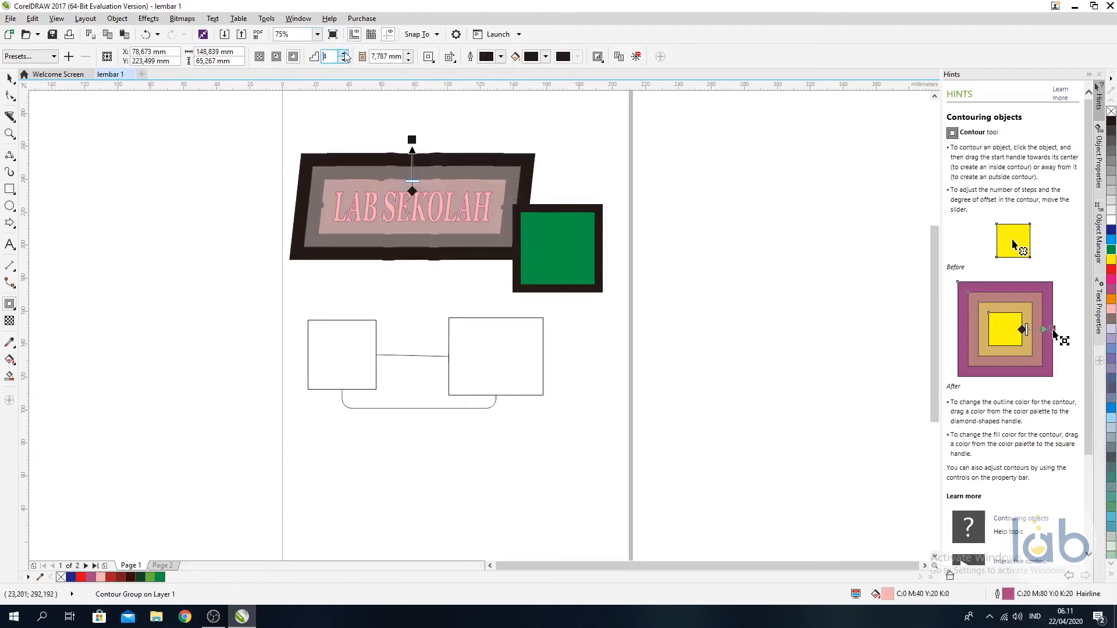
click(343, 59)
click(343, 59)
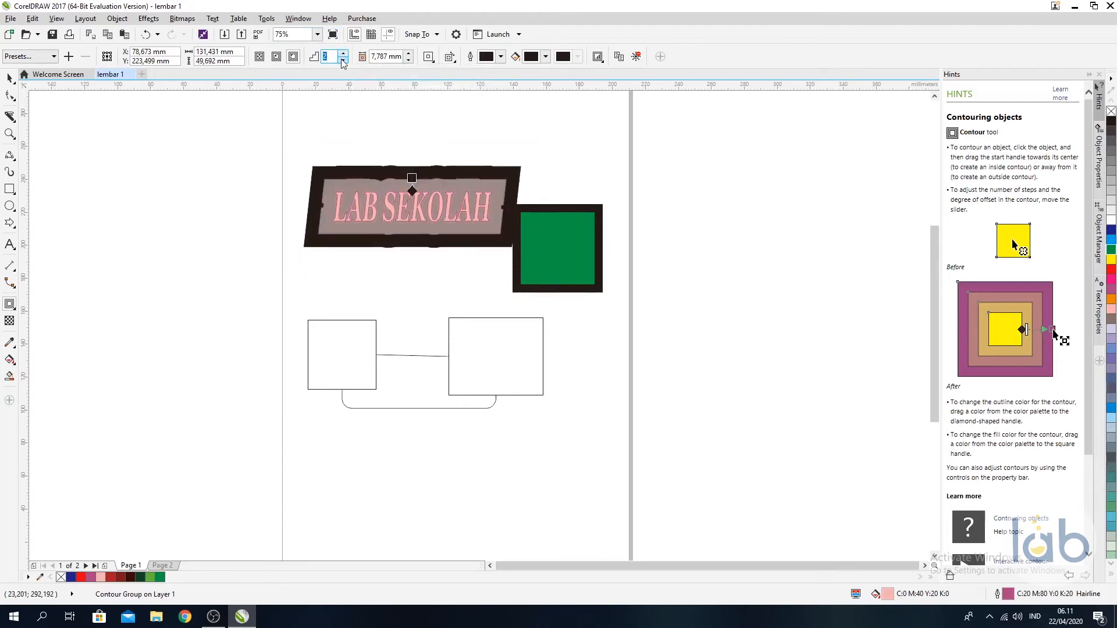
click(343, 59)
drag(412, 179, 420, 198)
click(426, 174)
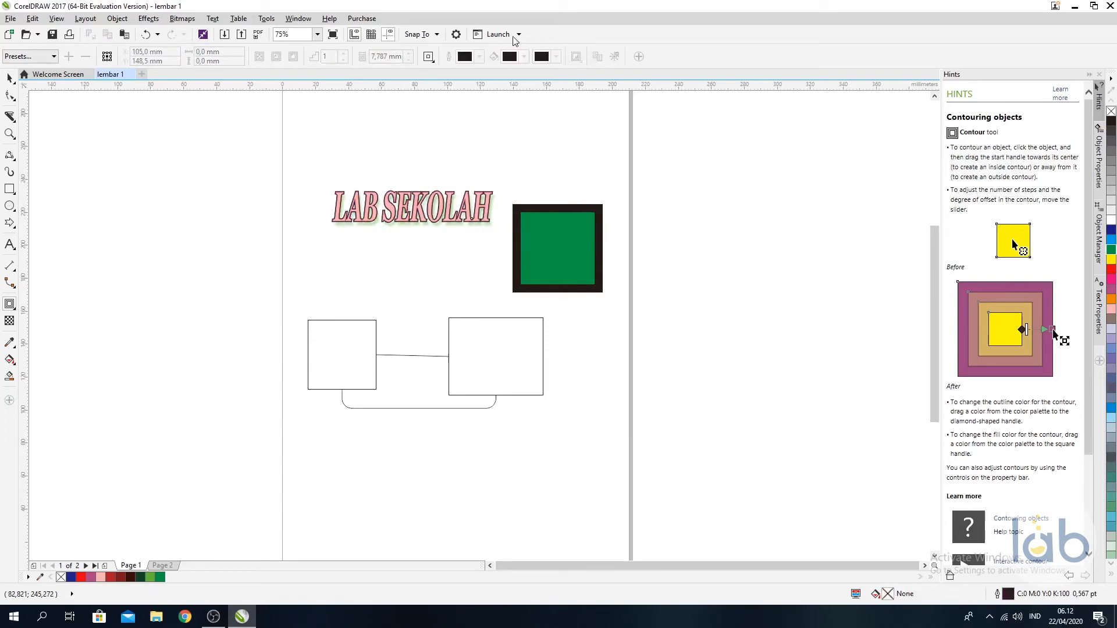
Delete the contoured green rectangle and the connectors between the two unfilled rectangles
click(14, 312)
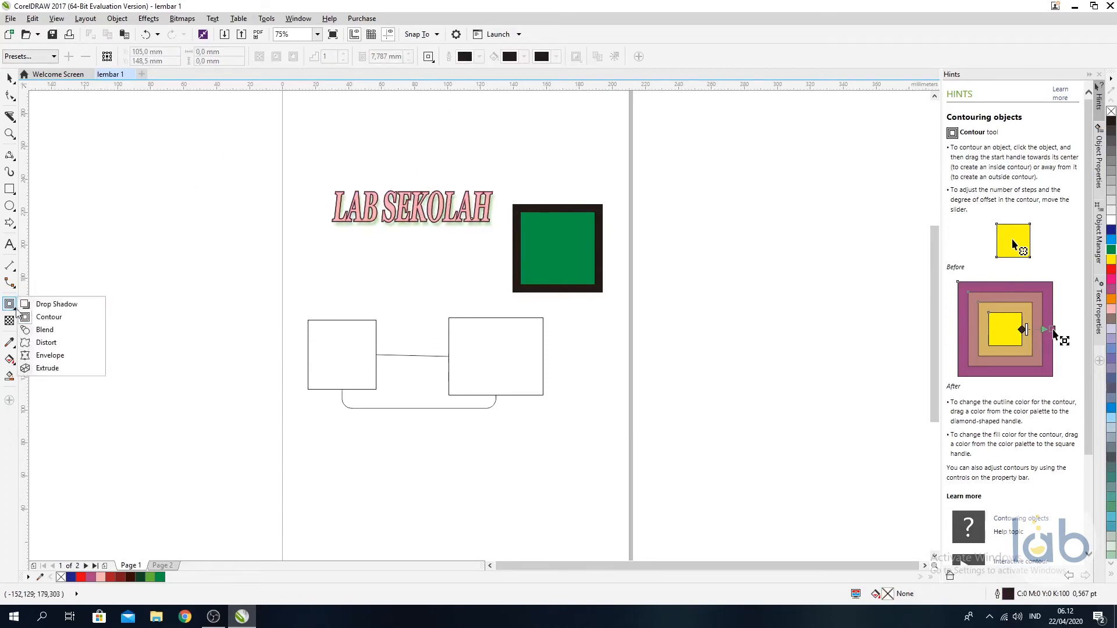
click(52, 326)
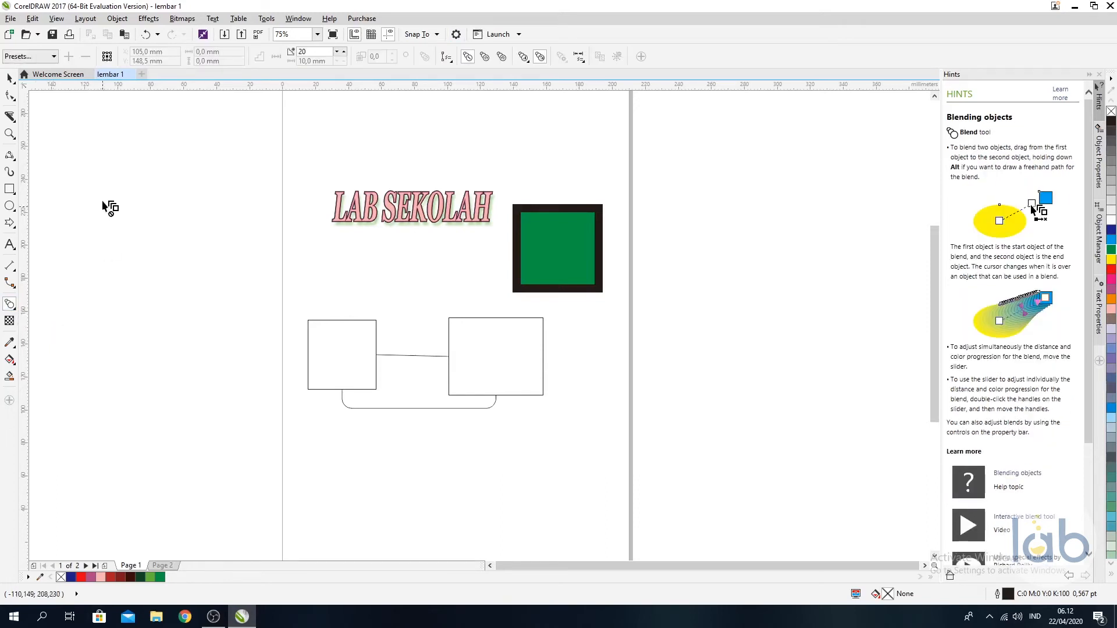
click(9, 78)
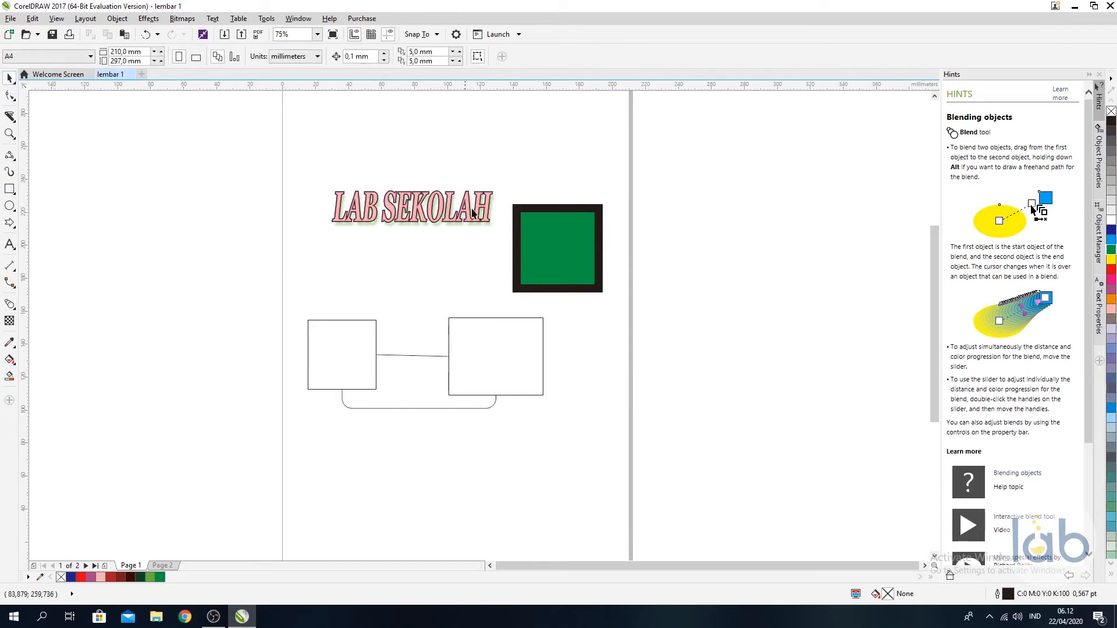
click(543, 273)
key(Delete)
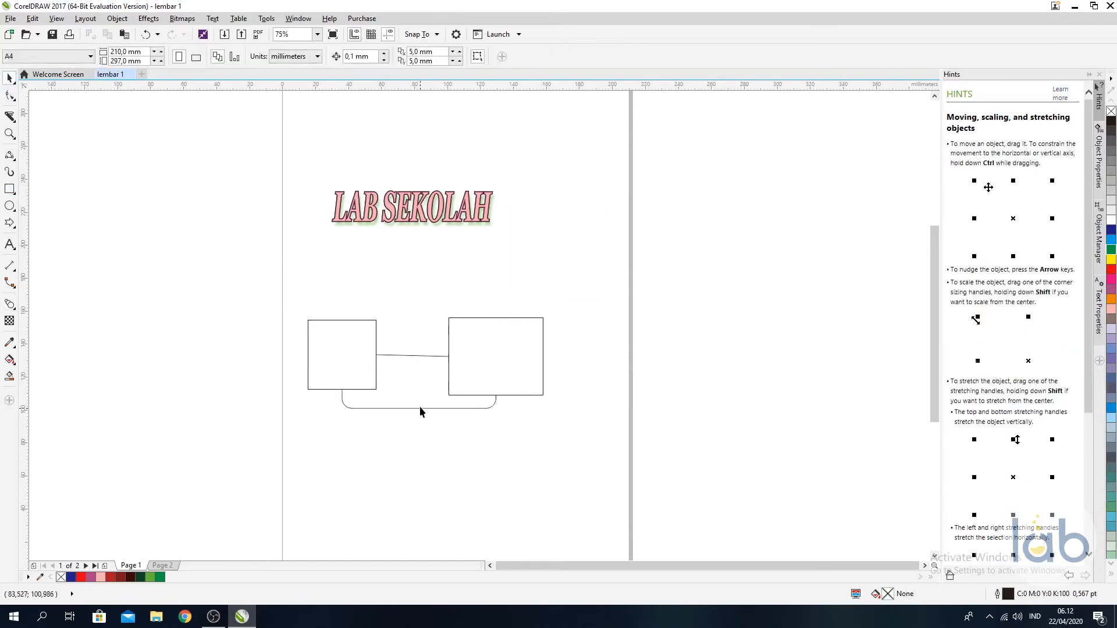
double_click(420, 406)
key(Delete)
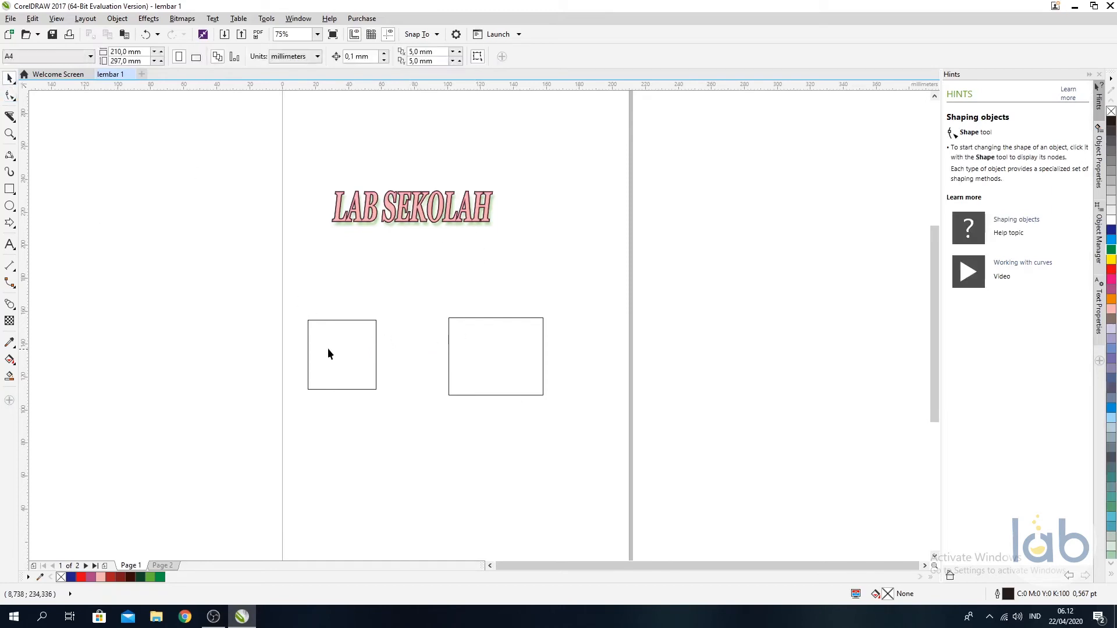
Fill the smaller rectangle below the text green and the larger one purple (C60 M60 Y0 K0)
click(9, 303)
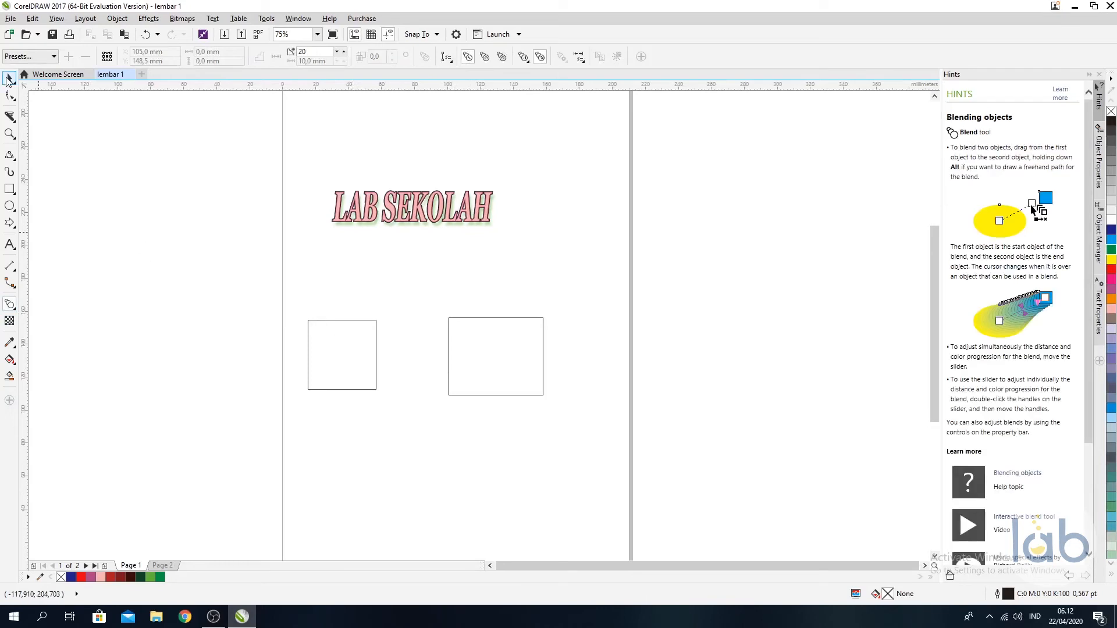
click(9, 79)
click(376, 384)
click(1111, 251)
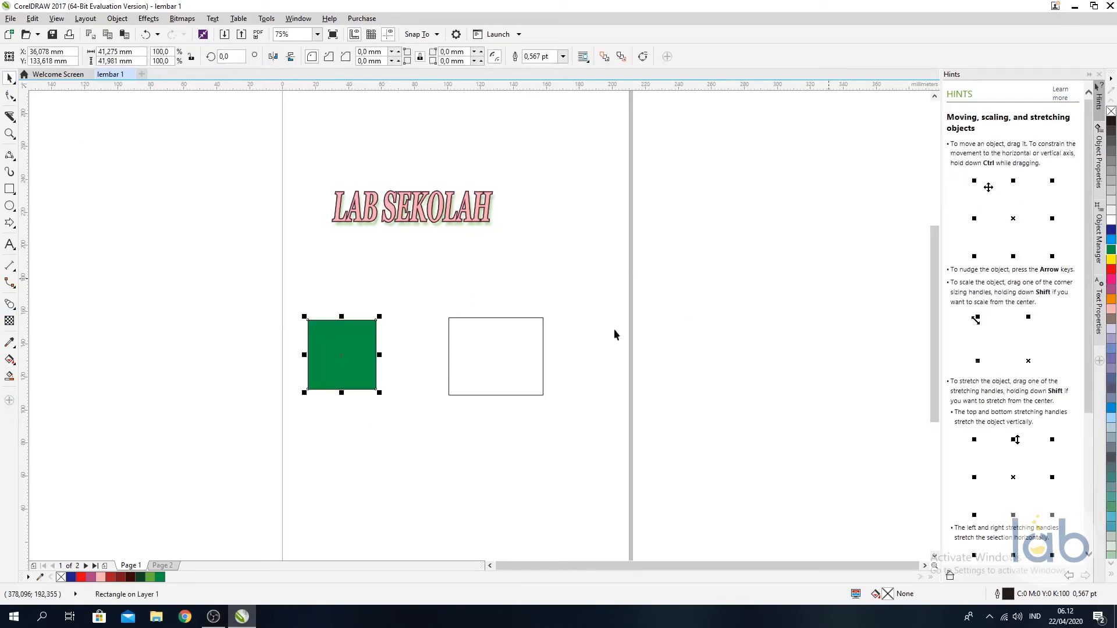
click(512, 356)
click(480, 291)
click(496, 356)
click(1111, 358)
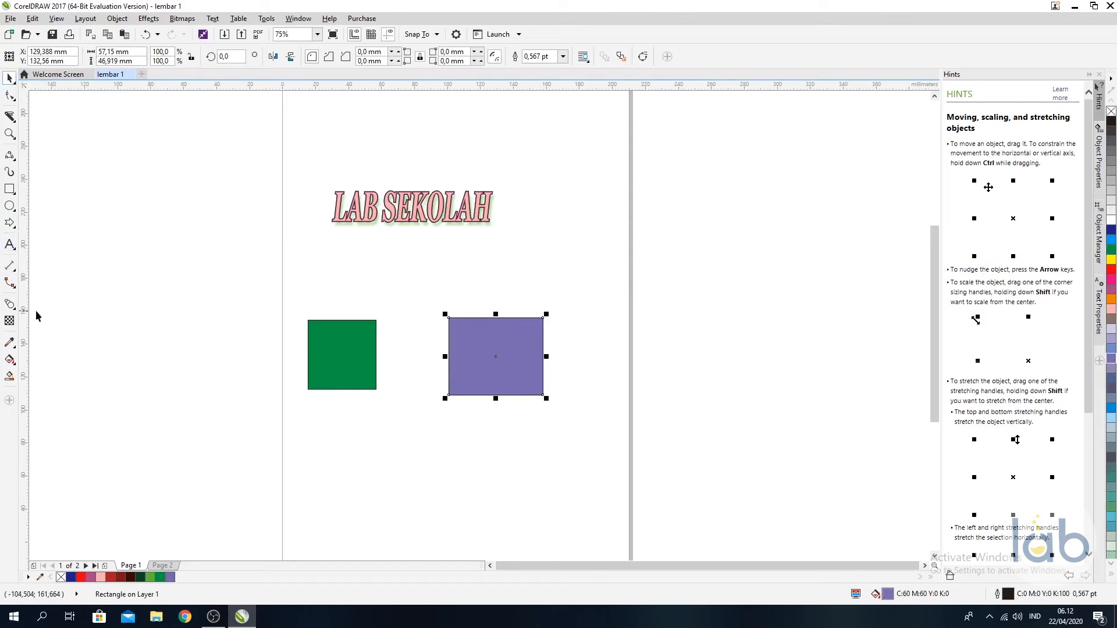
Blend the green rectangle into the purple rectangle with 20 steps and deselect the blend
click(9, 304)
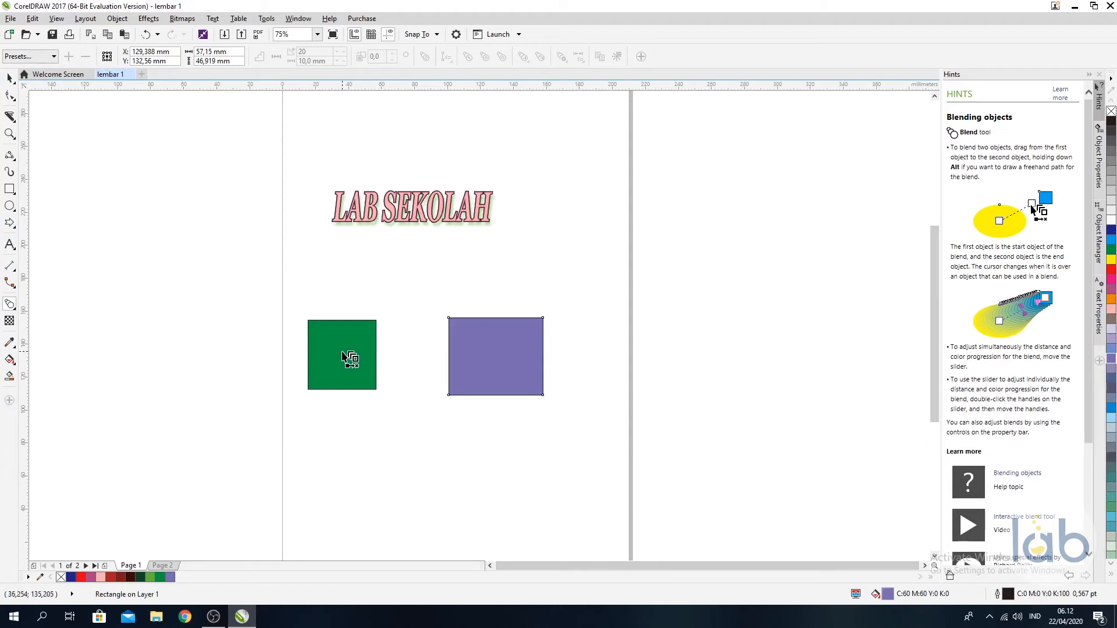
drag(349, 358, 487, 357)
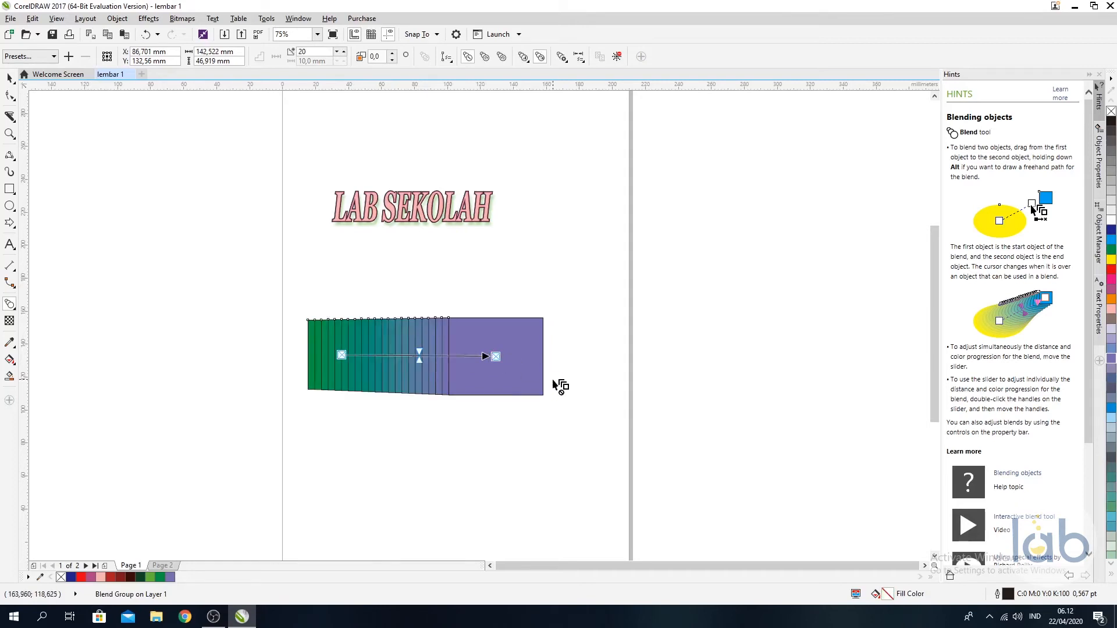
click(8, 80)
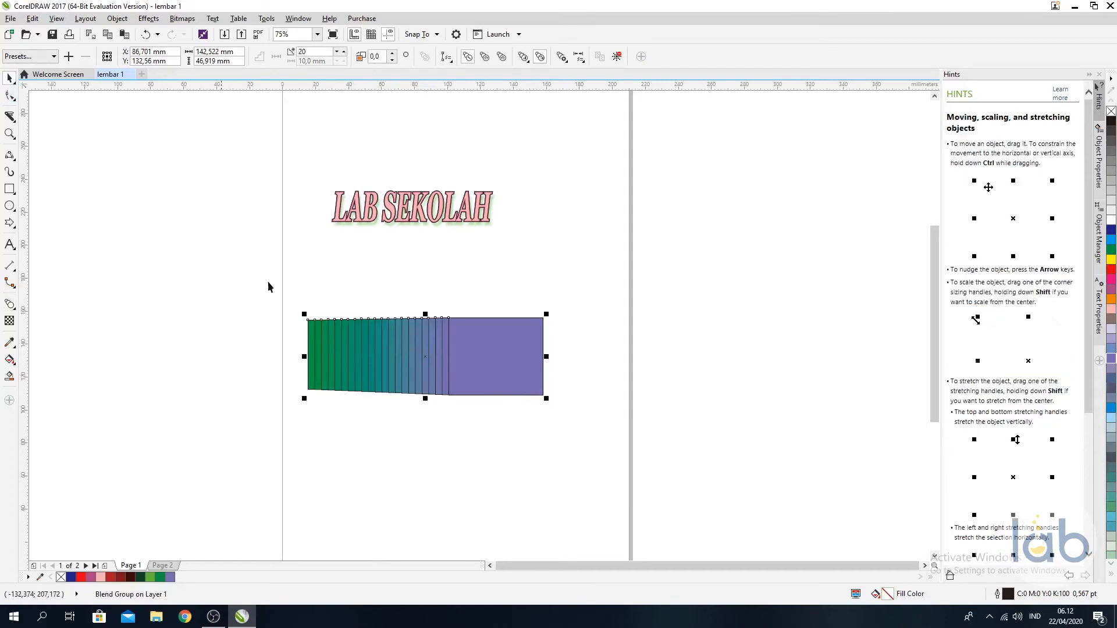
click(367, 381)
click(369, 444)
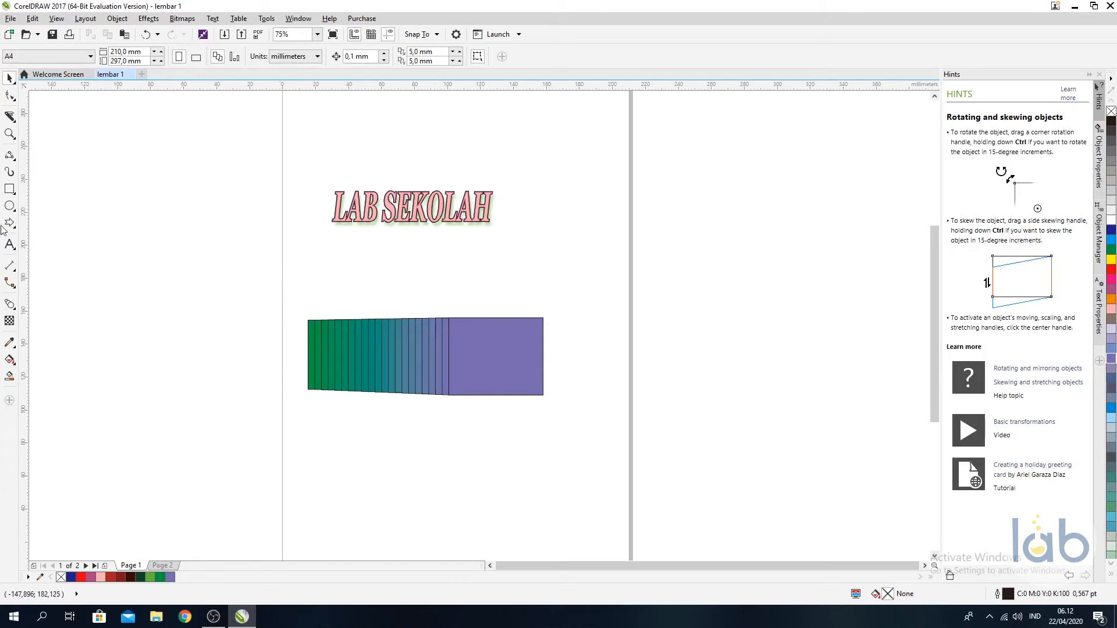
Draw an ellipse about 48 by 37 mm below the rectangle blend and fill it blue (C60 M40 Y0 K0)
click(12, 208)
drag(324, 425, 411, 492)
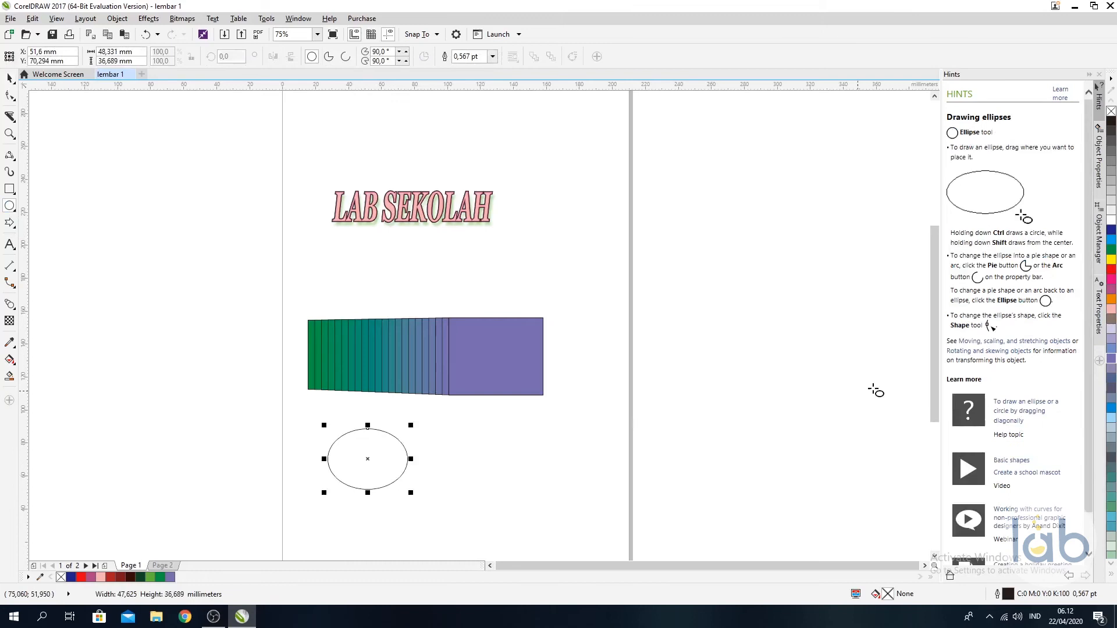
click(1111, 353)
Draw a yellow rectangle about 83 by 44 mm to the right of the ellipse and blend the ellipse into it with 20 steps
click(9, 189)
drag(486, 425, 624, 499)
click(9, 303)
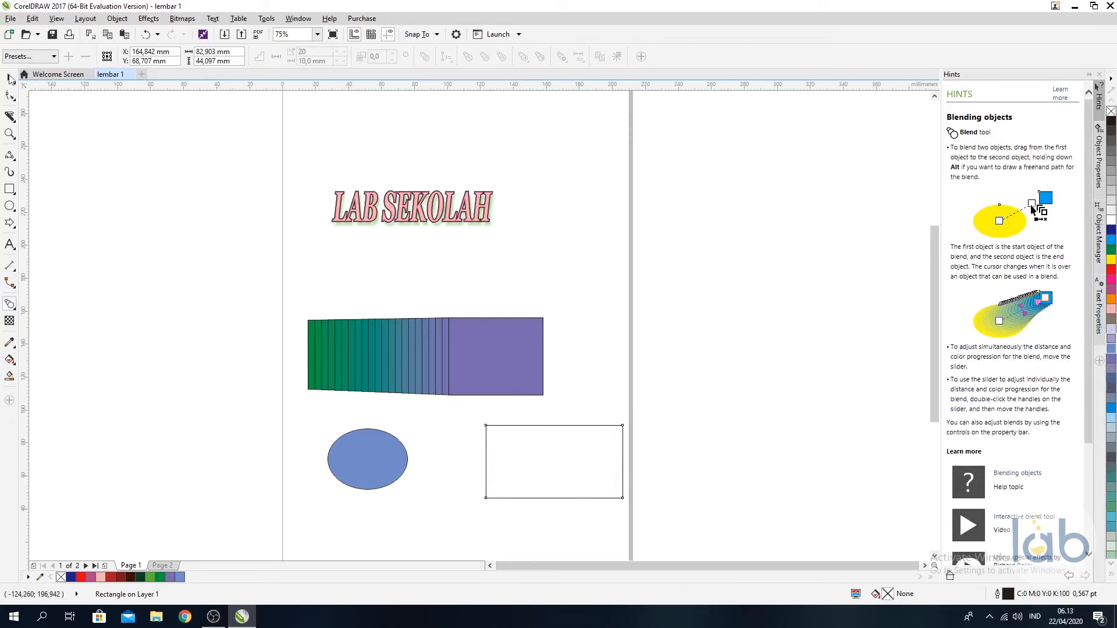
key(space)
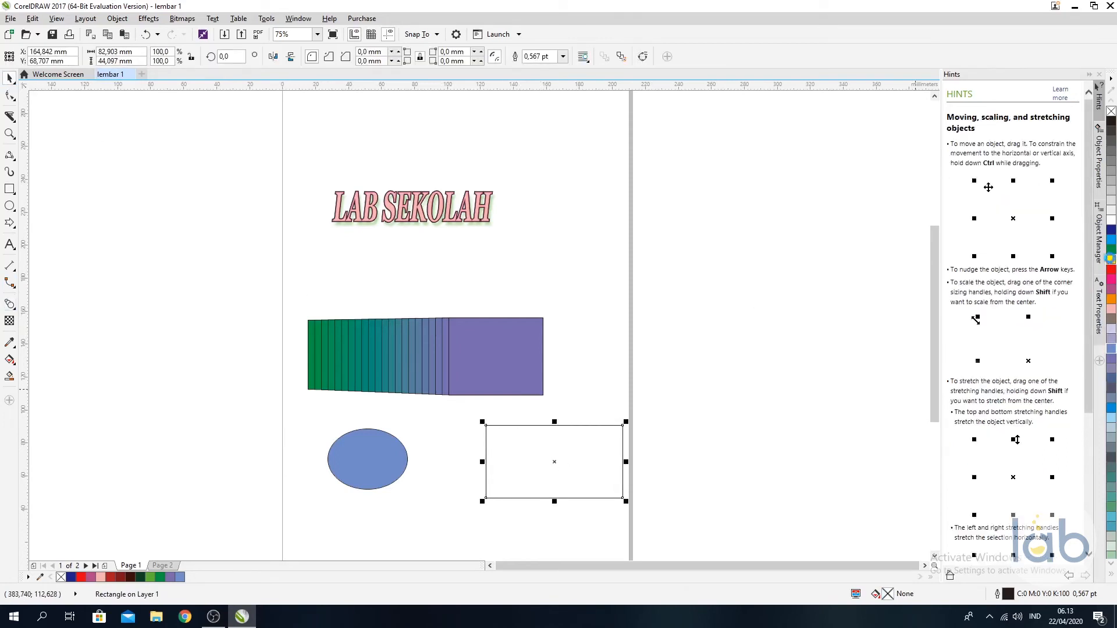
click(1110, 258)
click(10, 304)
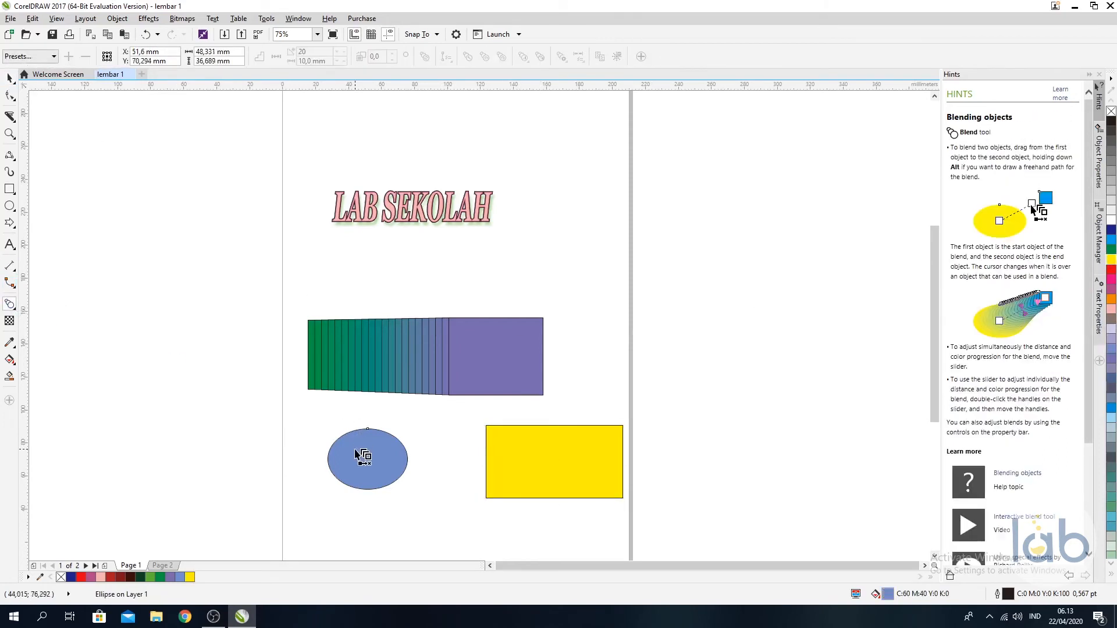
drag(356, 451, 555, 465)
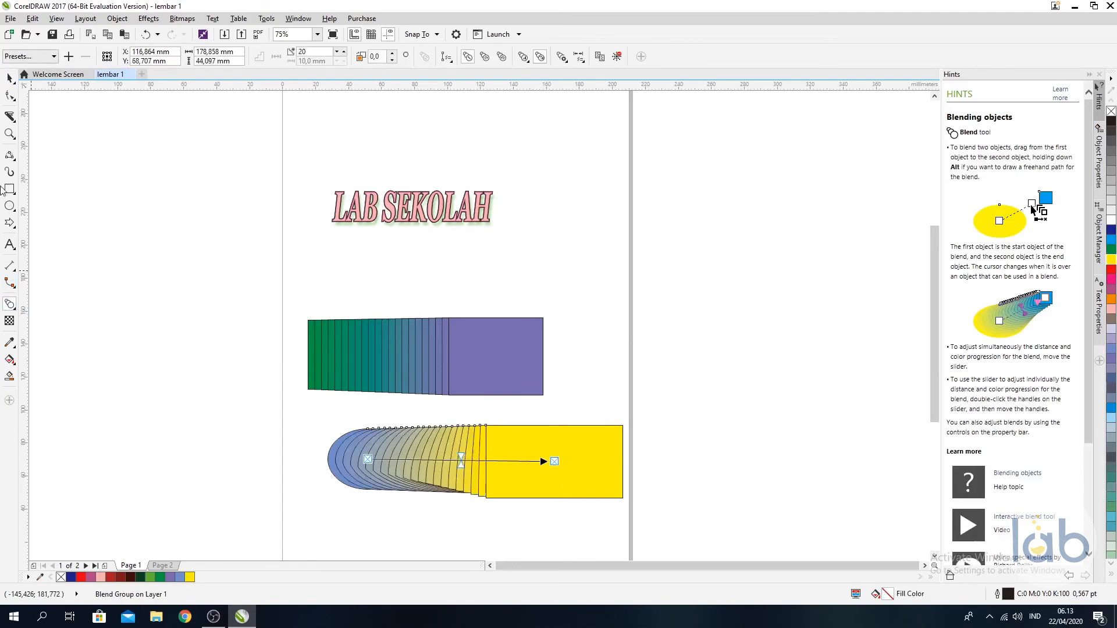
Deselect the ellipse blend and move the purple end rectangle of the upper blend up and to the right, so the blend runs diagonally
click(8, 77)
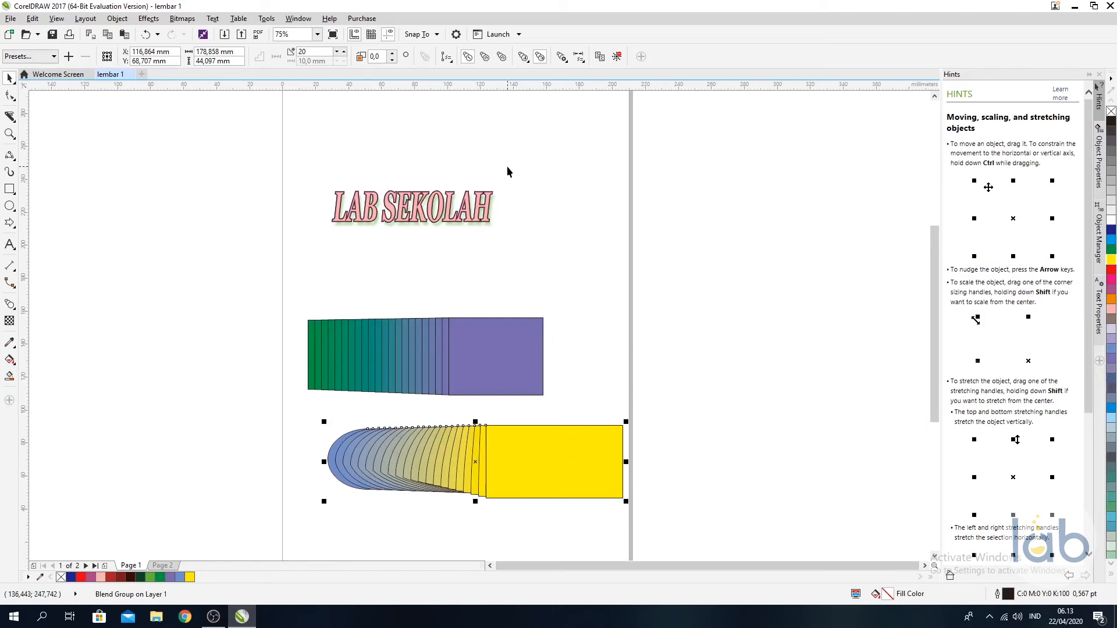
click(706, 324)
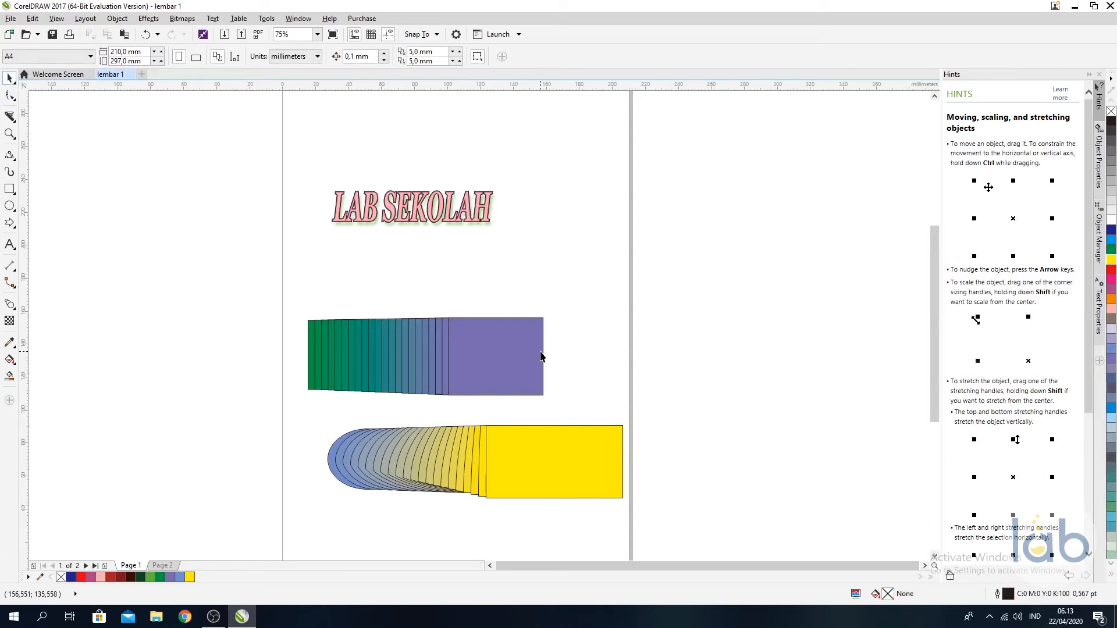
drag(540, 356, 524, 280)
click(751, 311)
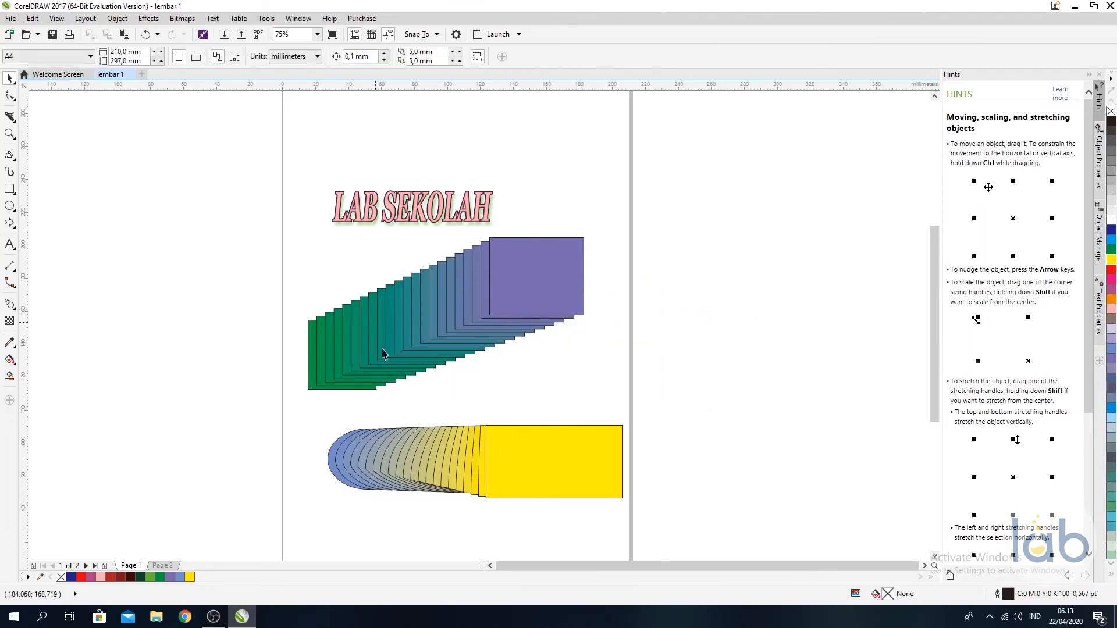
Break the green-to-purple blend group apart and move the purple rectangle out to the right and the green one out to the left
right_click(472, 309)
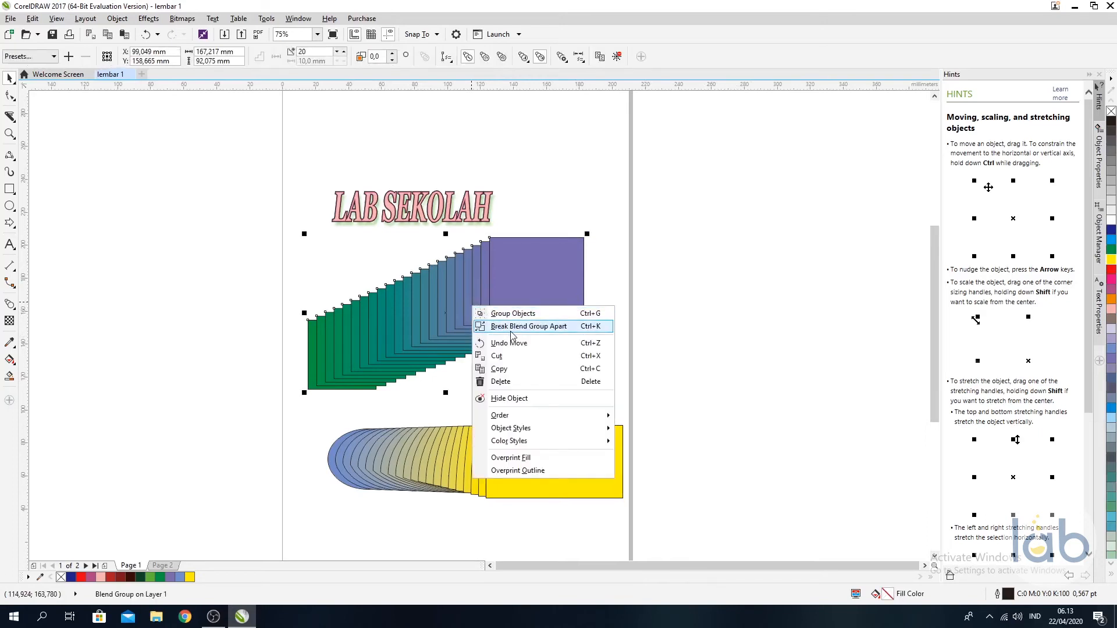
click(511, 330)
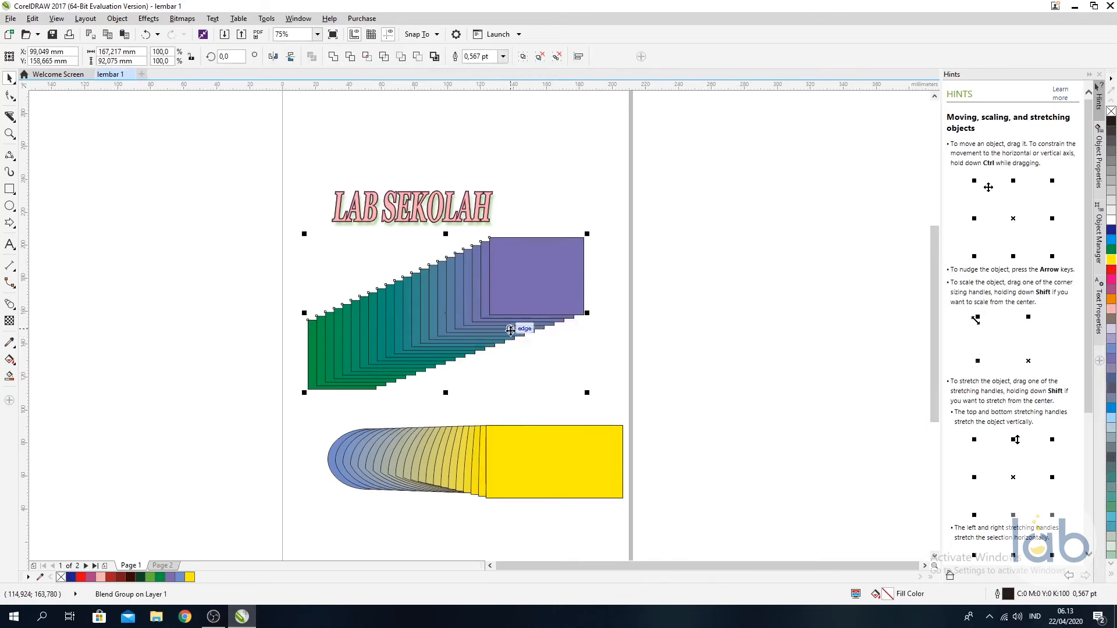
click(559, 281)
drag(544, 260, 673, 264)
mouse_move(534, 272)
mouse_down()
mouse_move(565, 244)
mouse_move(551, 266)
mouse_up()
drag(322, 362, 254, 381)
Ungroup the intermediate blend shapes, pull four of the bluish rectangles away from the stack and clear the selection
click(496, 305)
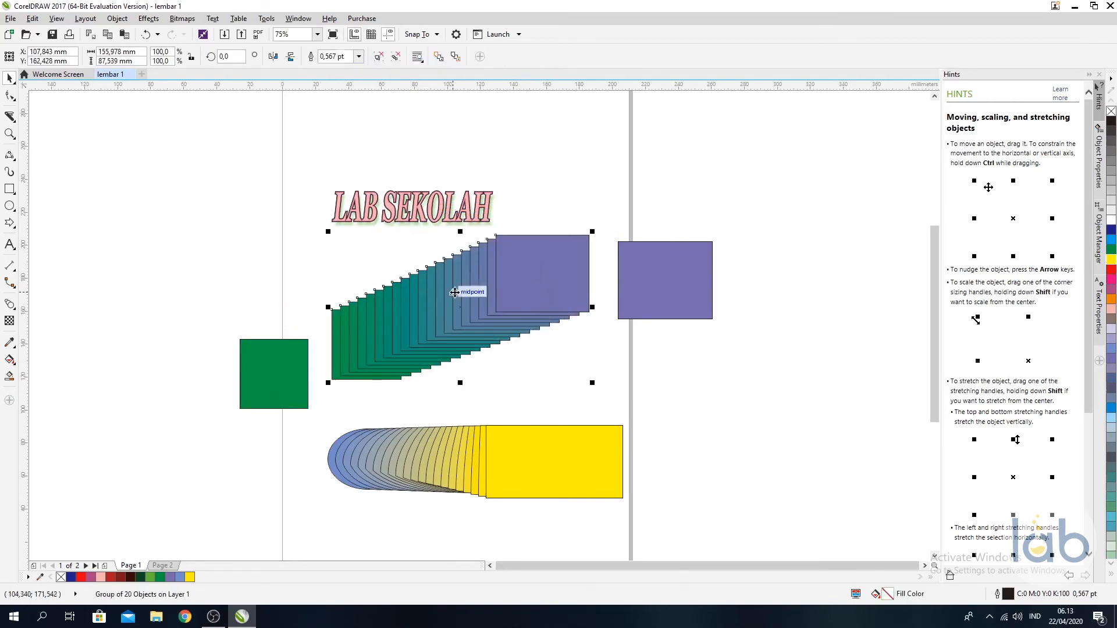
right_click(454, 293)
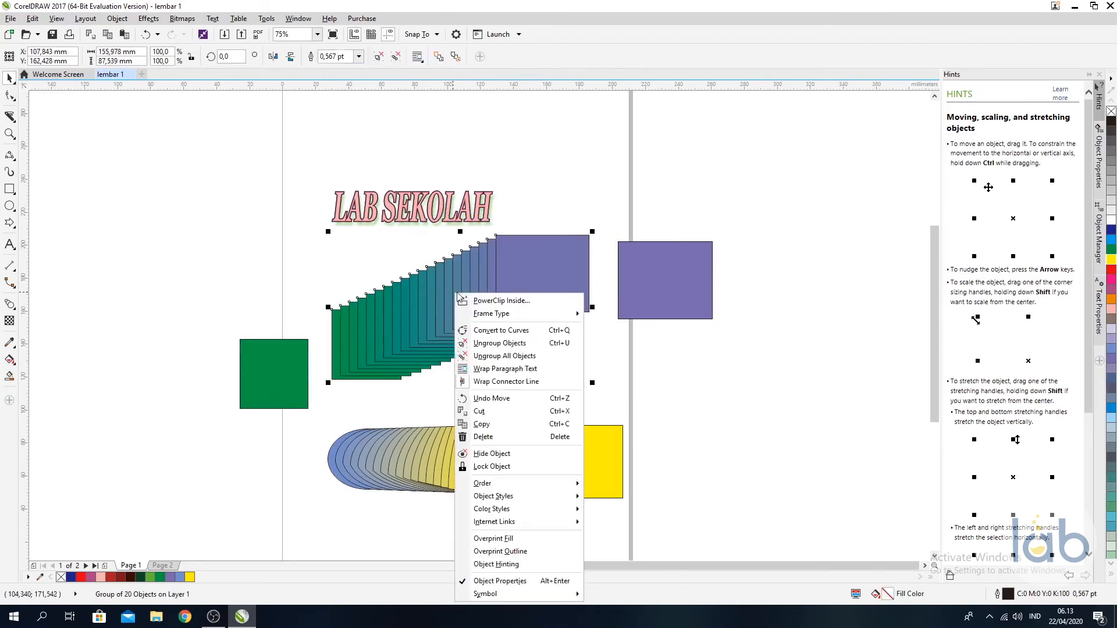
click(508, 343)
click(712, 213)
click(548, 261)
drag(548, 261, 567, 221)
drag(519, 280, 410, 268)
drag(507, 304, 571, 345)
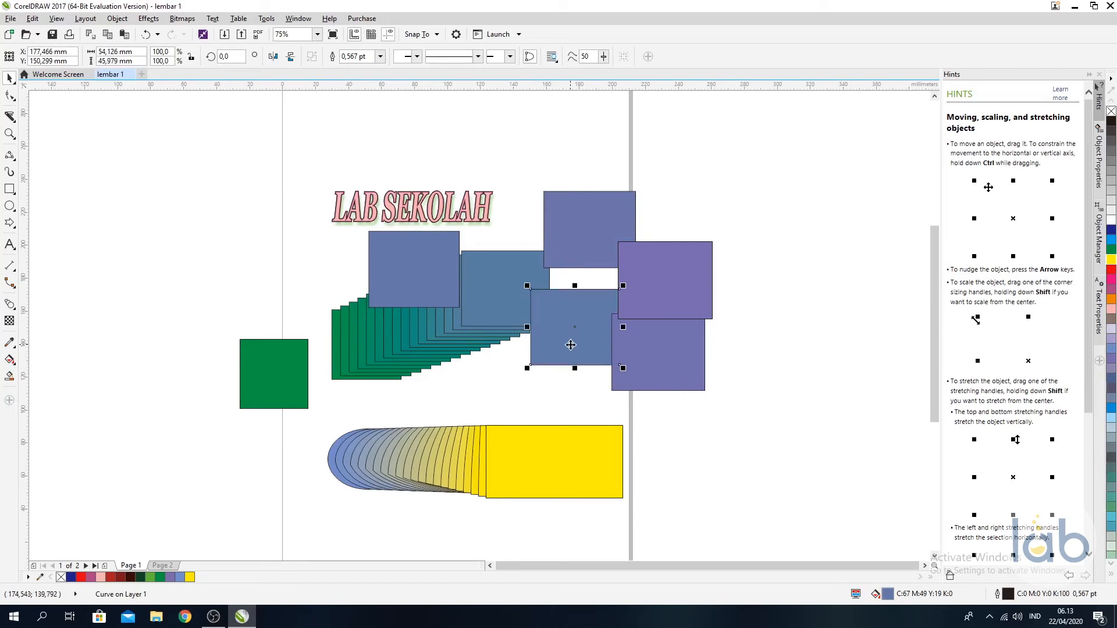
key(Escape)
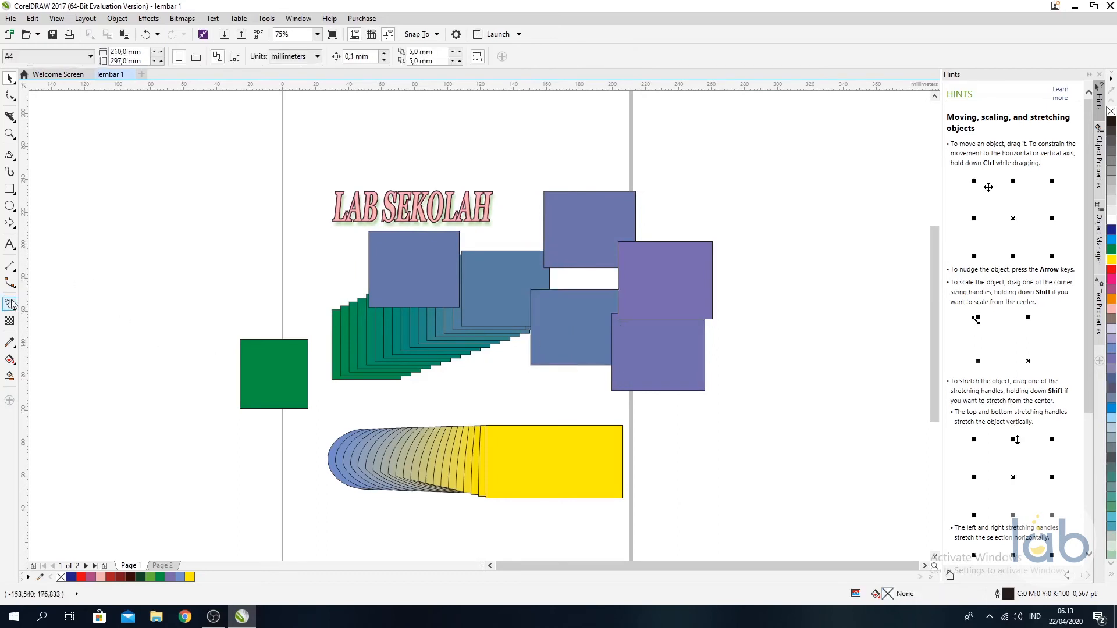
Apply a push and pull distortion with an amplitude of about 74 to the separate green rectangle
click(12, 308)
click(13, 309)
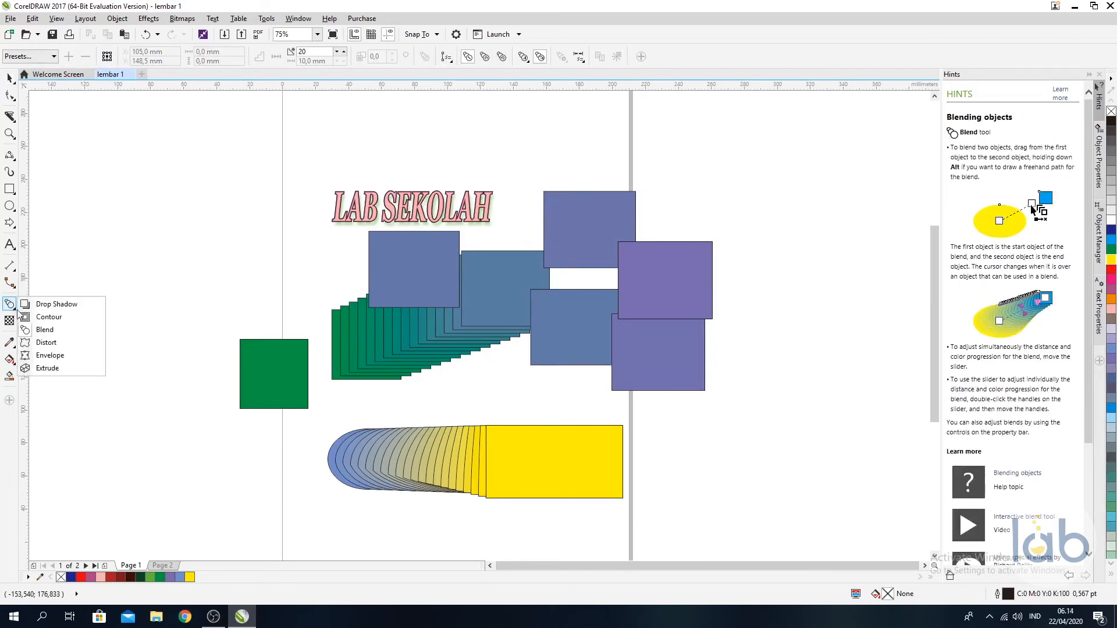
click(43, 327)
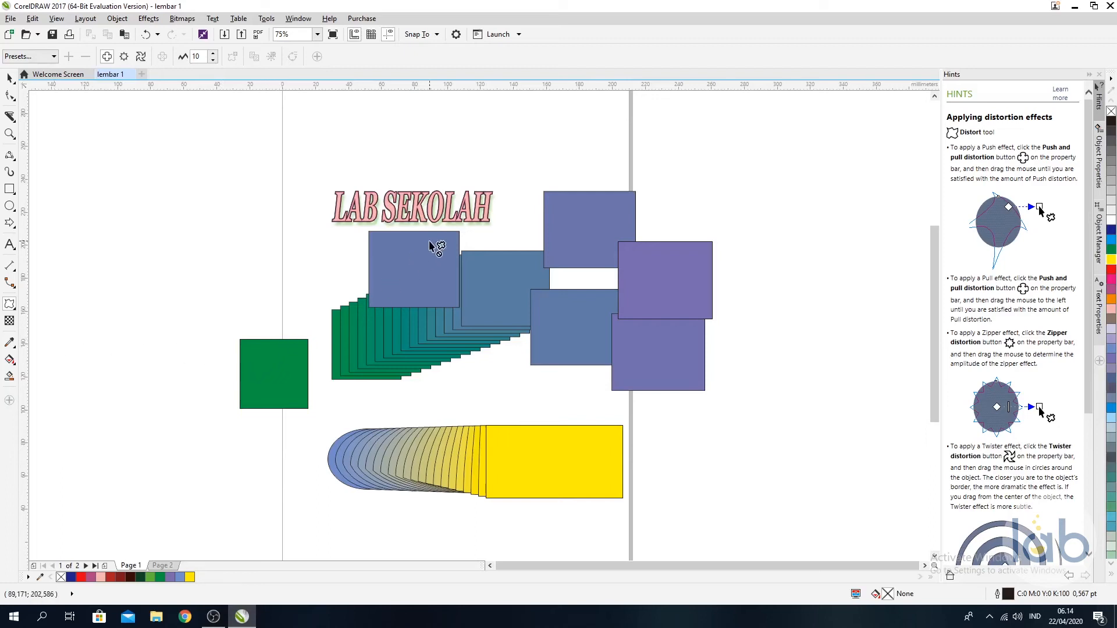
click(268, 359)
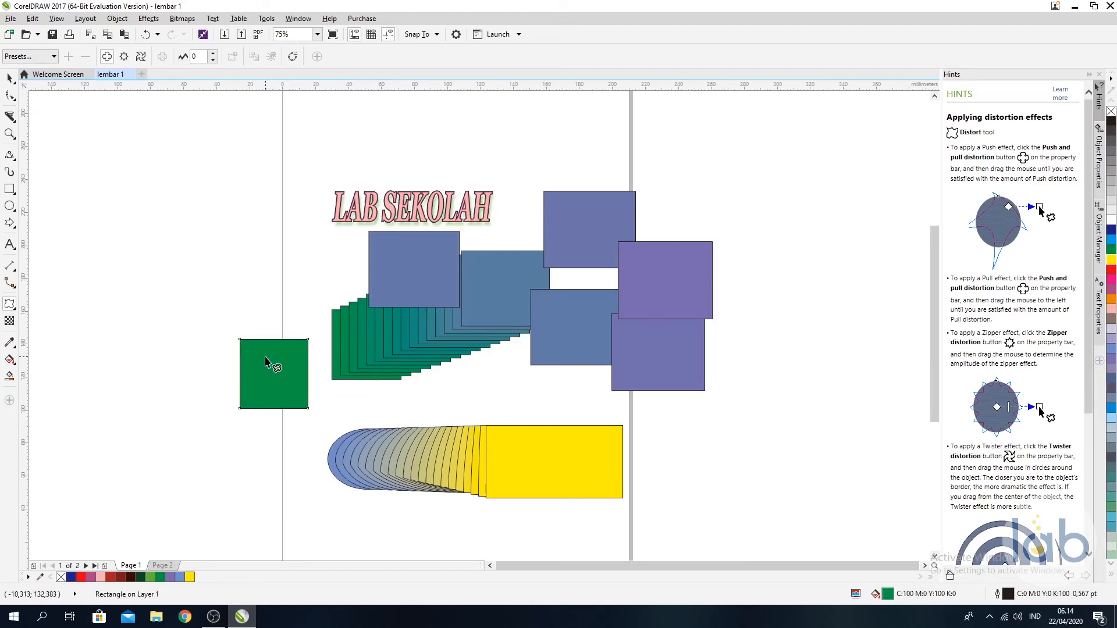
mouse_move(267, 355)
mouse_down()
mouse_move(272, 394)
mouse_move(269, 282)
mouse_move(263, 384)
mouse_move(224, 373)
mouse_move(313, 383)
mouse_move(266, 192)
mouse_move(250, 55)
mouse_move(249, 548)
mouse_move(261, 433)
mouse_move(266, 522)
mouse_move(256, 330)
mouse_move(317, 410)
mouse_move(230, 391)
mouse_move(211, 361)
mouse_move(243, 314)
mouse_move(229, 356)
mouse_move(262, 403)
mouse_move(301, 580)
mouse_move(305, 571)
mouse_up()
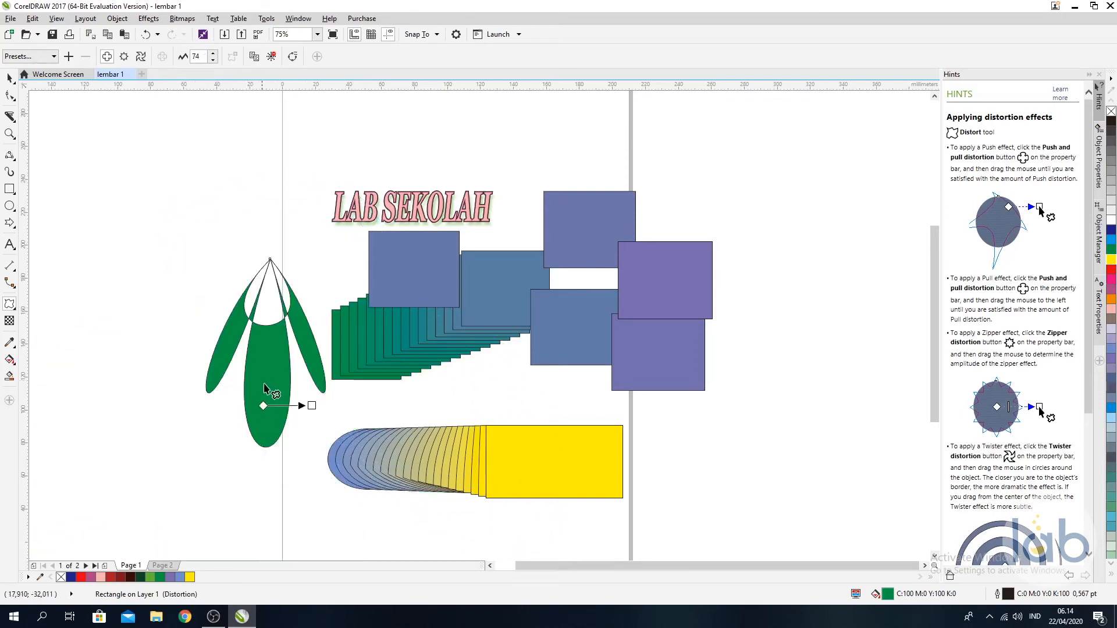
Delete the distorted green shape beside the page
click(10, 78)
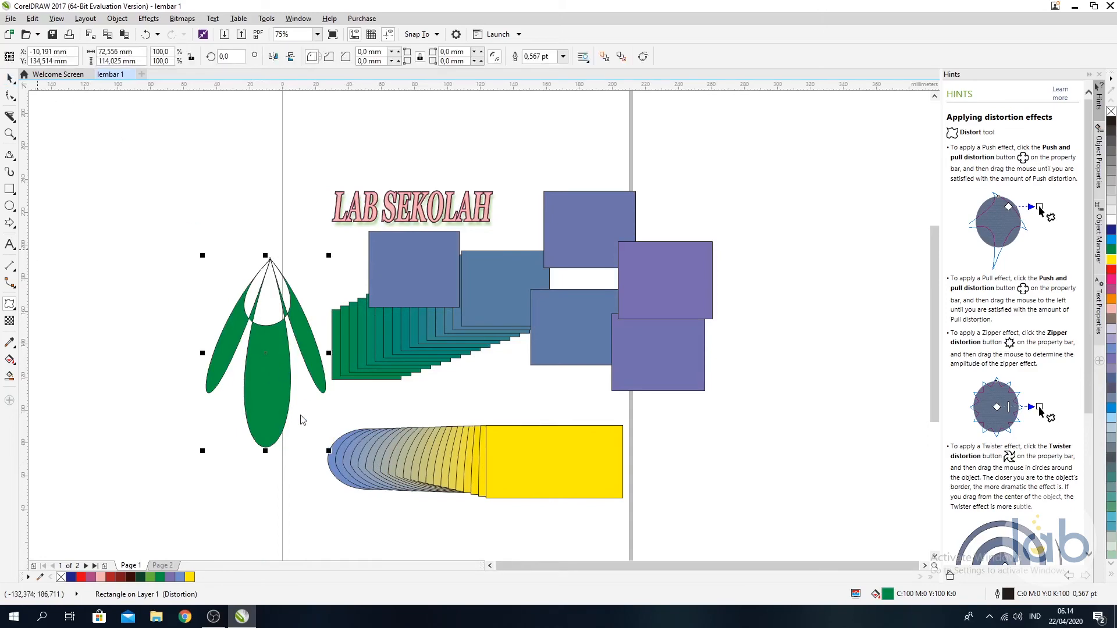
click(279, 394)
key(Delete)
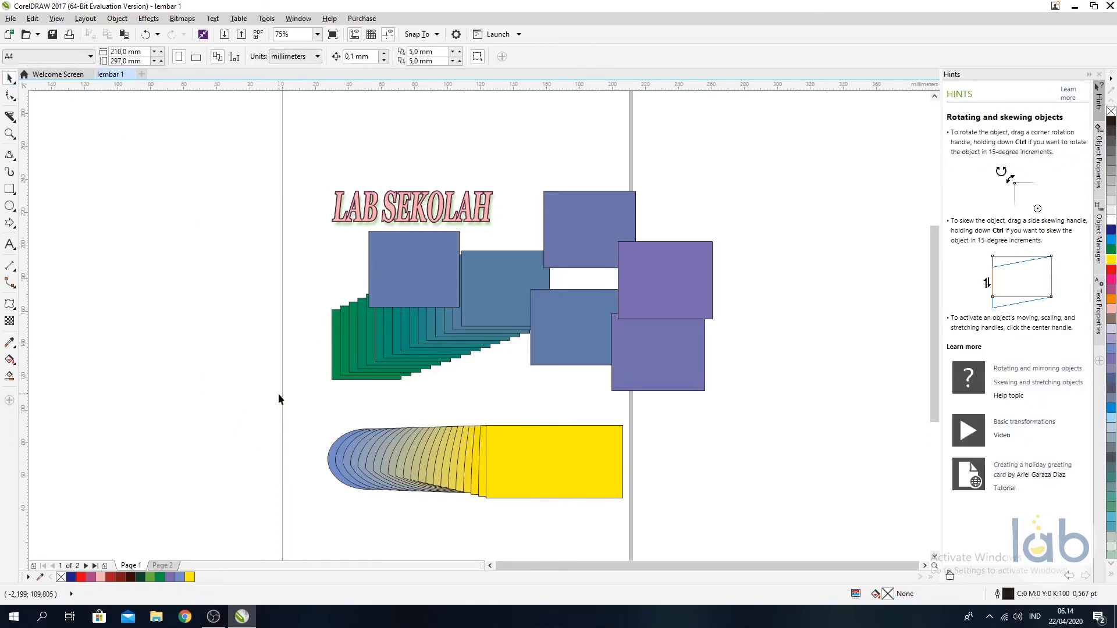
click(12, 309)
click(13, 309)
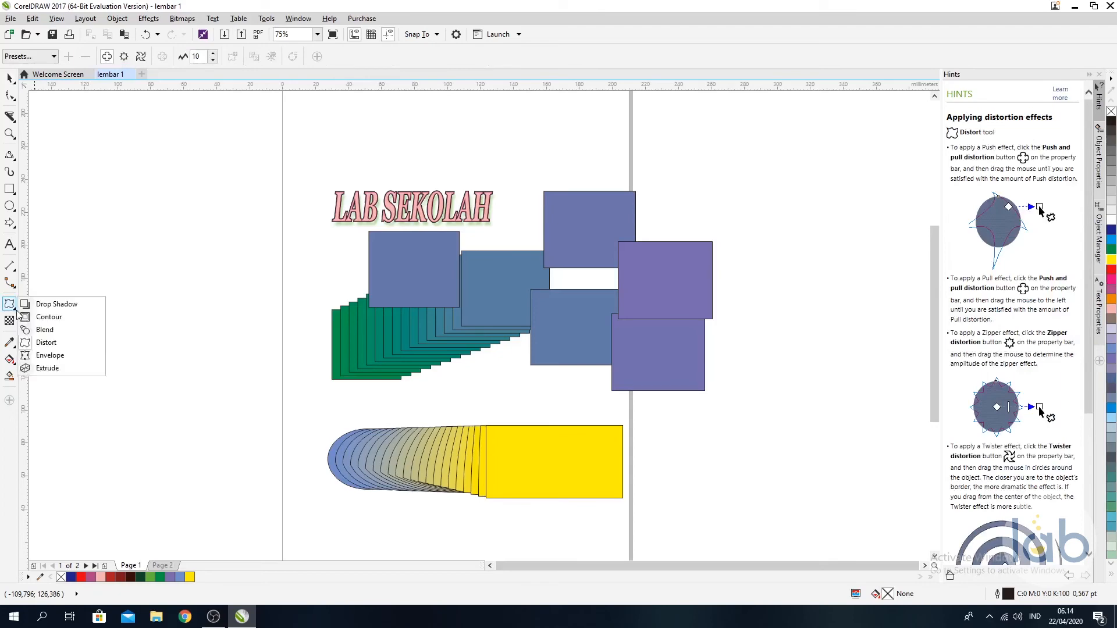
click(13, 309)
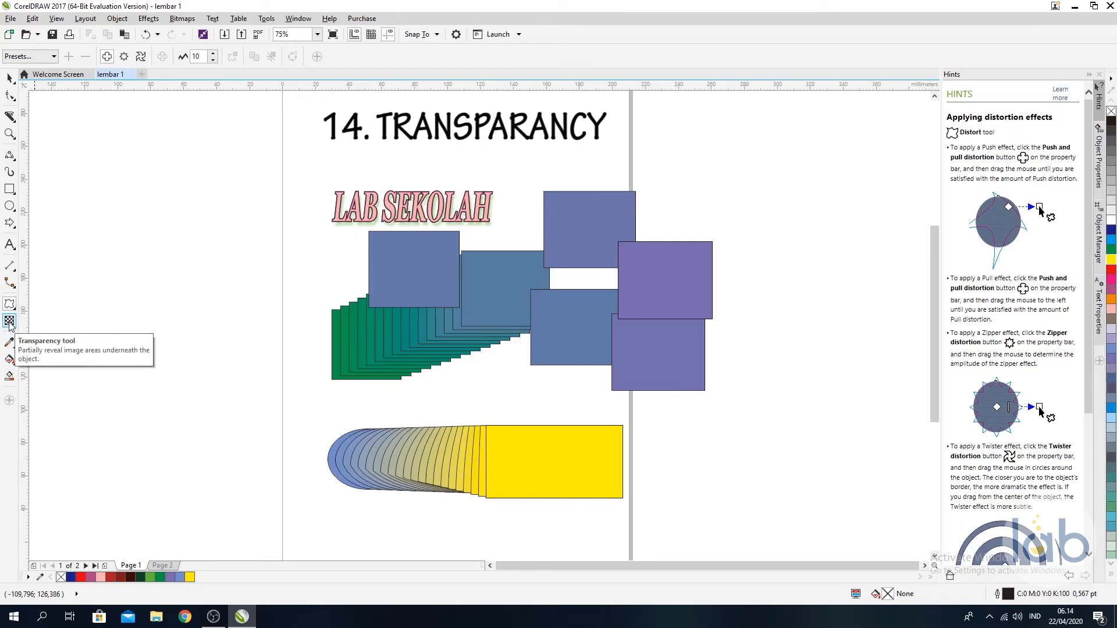
Draw a green rectangle about 75 by 59 mm left of the page and a yellow one about 64 by 71 mm overlapping its lower right corner
click(9, 189)
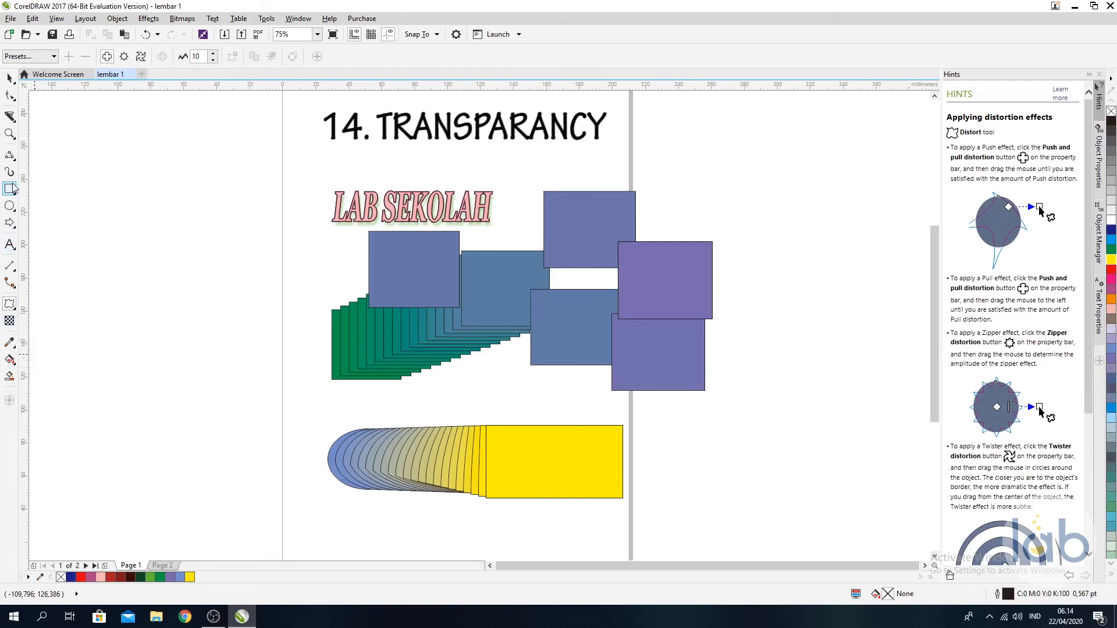
mouse_move(126, 203)
mouse_down()
mouse_move(230, 313)
mouse_move(251, 302)
mouse_up()
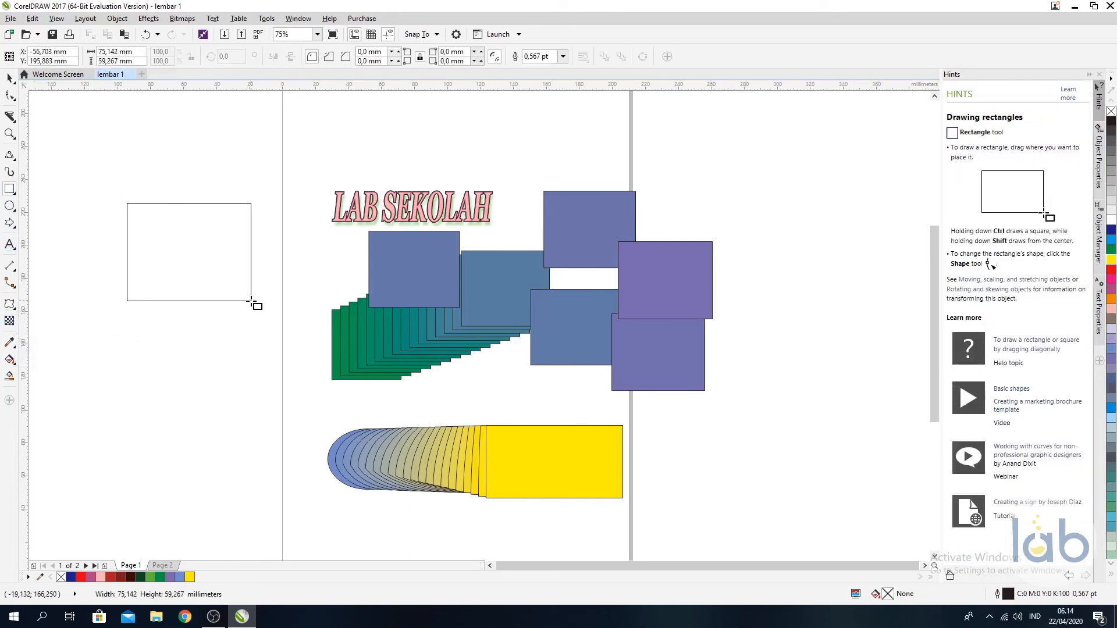
click(1112, 250)
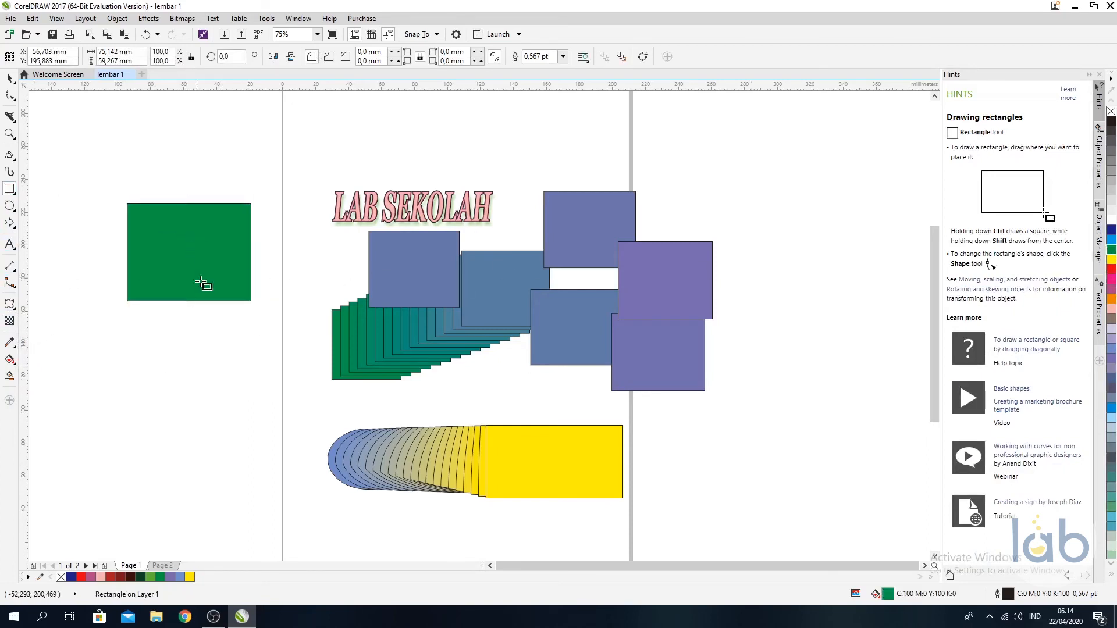
drag(196, 244, 302, 361)
click(1111, 260)
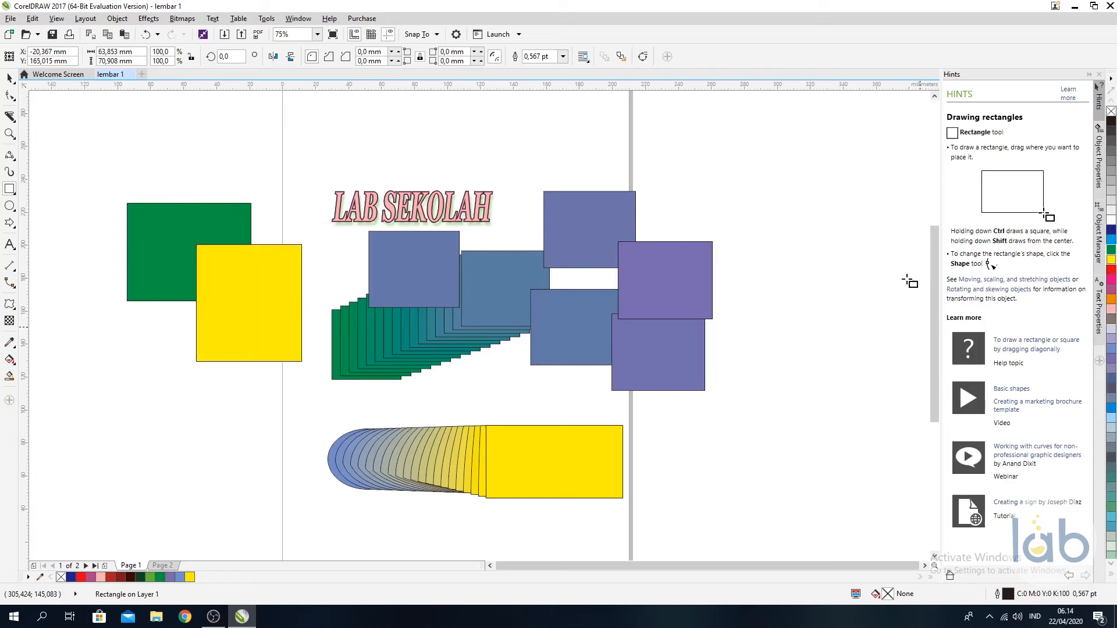
Apply a uniform transparency of 70 to the yellow rectangle that overlaps the new green one
key(space)
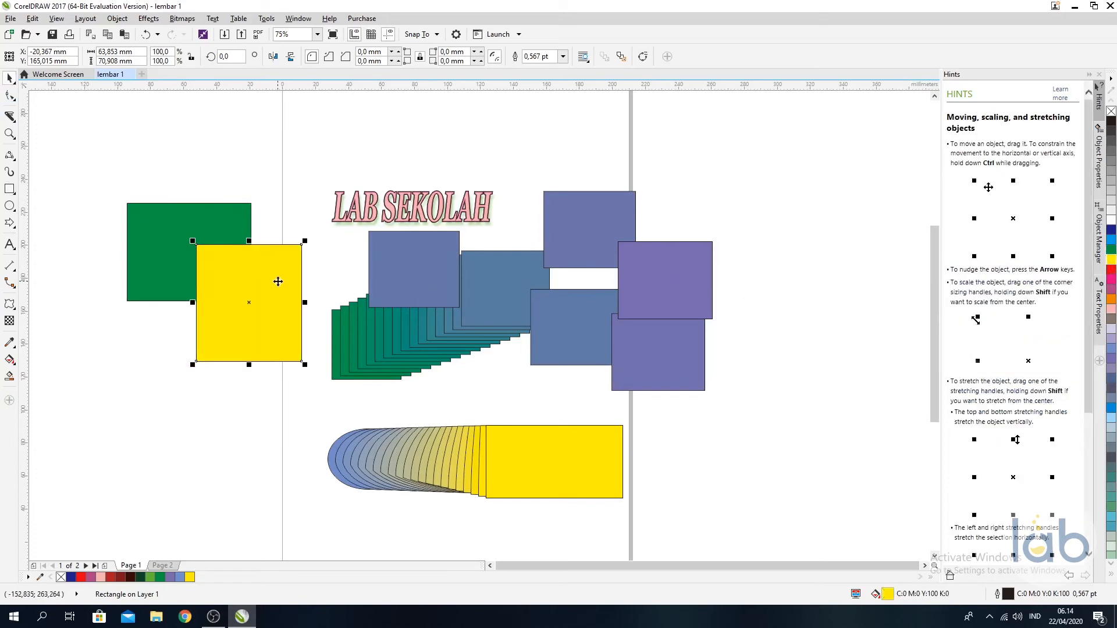
click(202, 221)
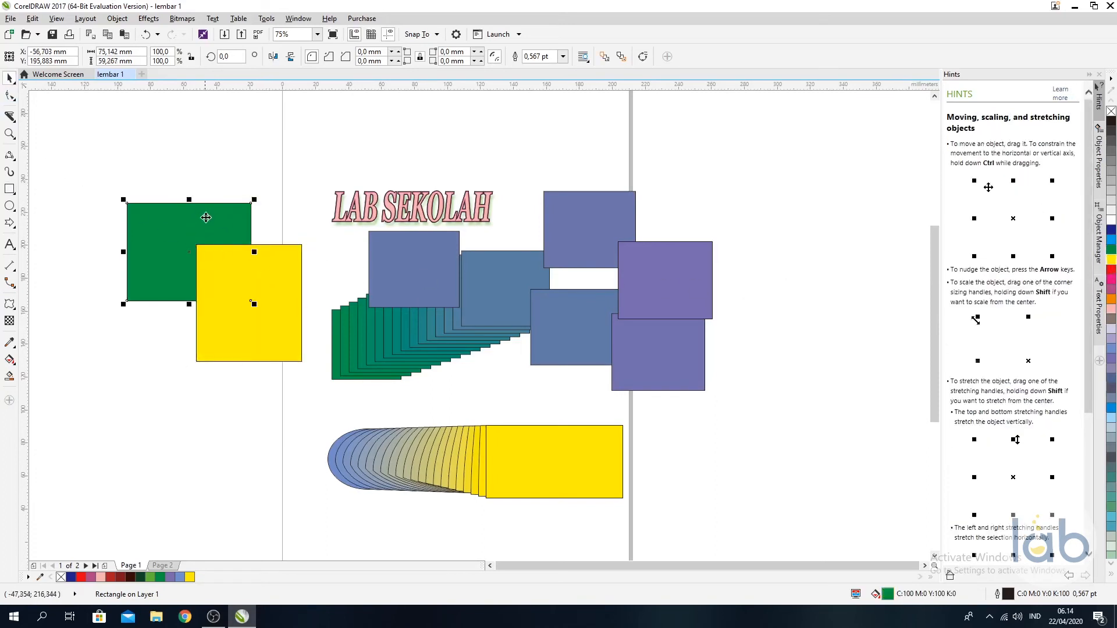
click(289, 345)
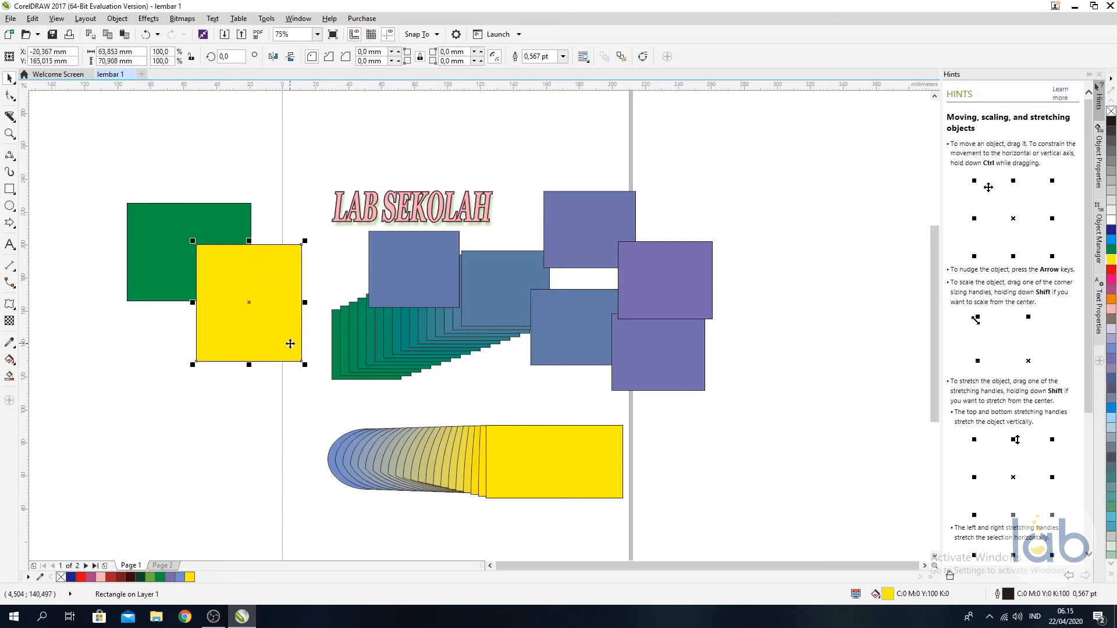
click(9, 321)
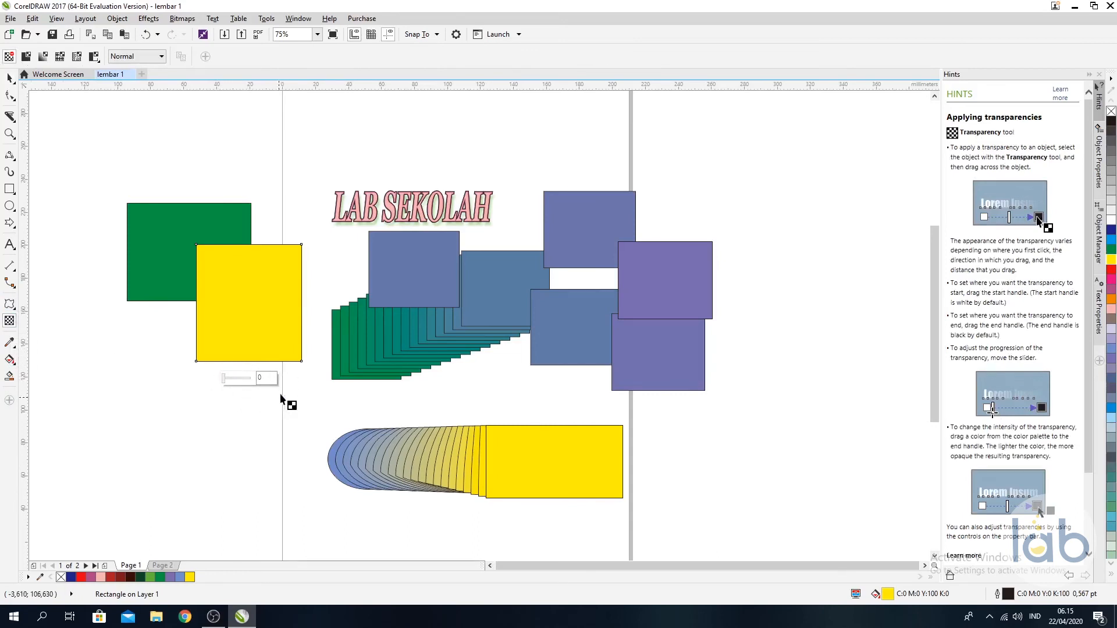
drag(226, 379, 245, 380)
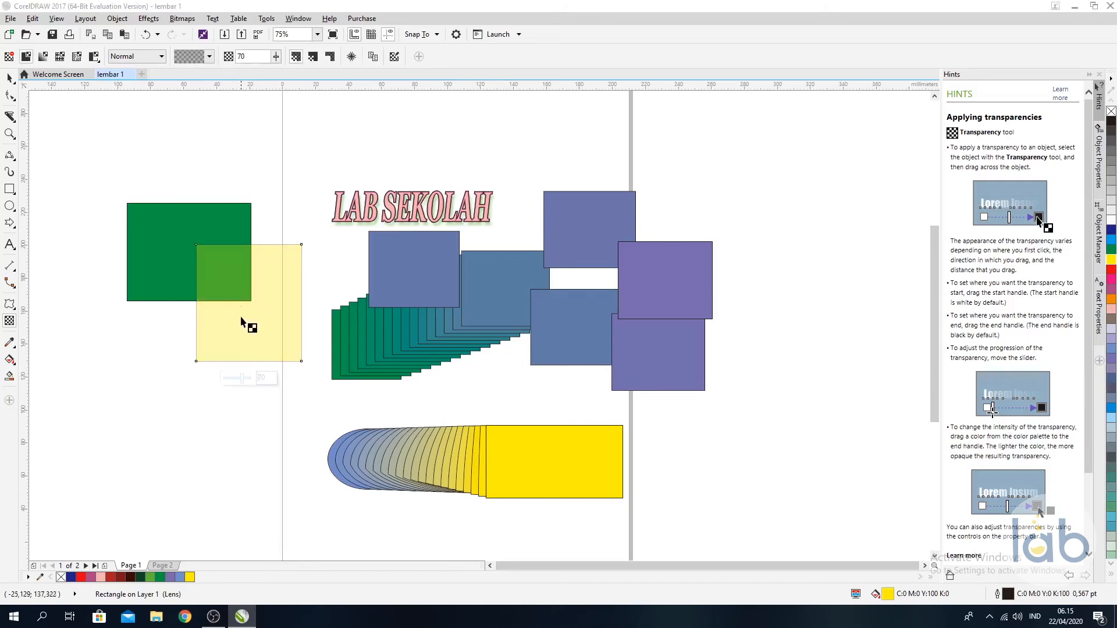
click(9, 78)
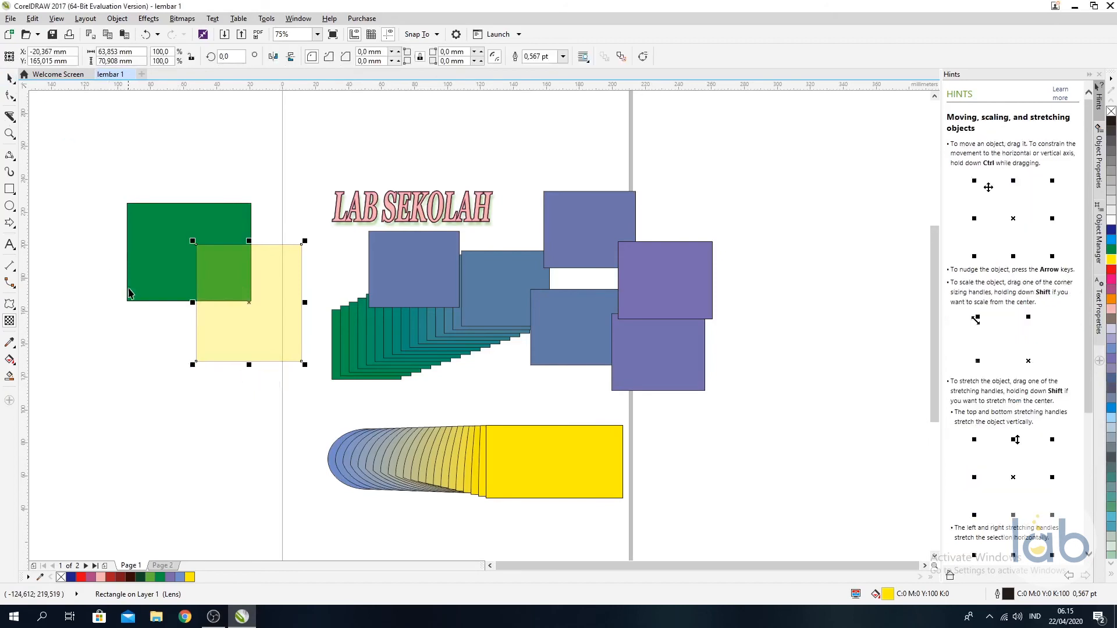
Sample the green rectangle's colour with the Color Eyedropper and fill the three rightmost separated rectangles with it
click(8, 344)
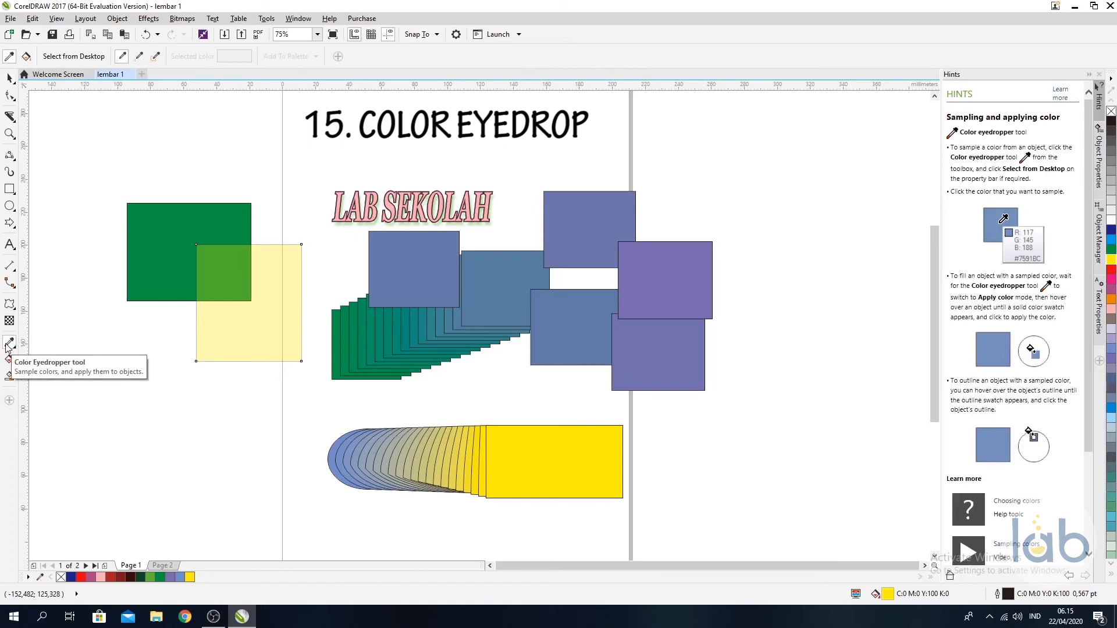
click(9, 339)
click(64, 367)
click(165, 235)
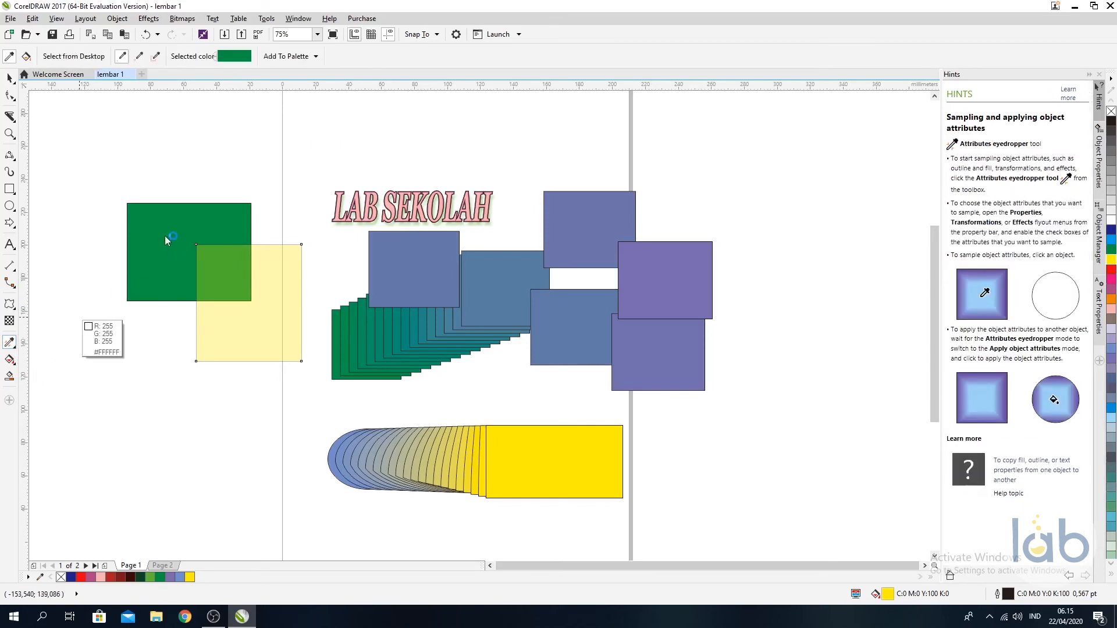
click(169, 222)
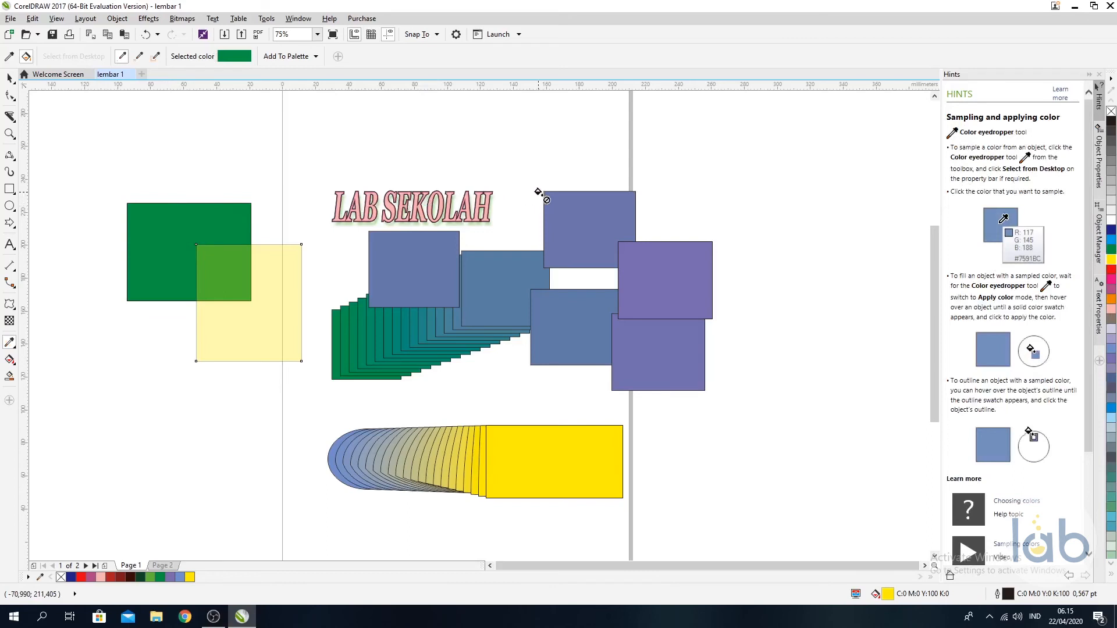
click(579, 198)
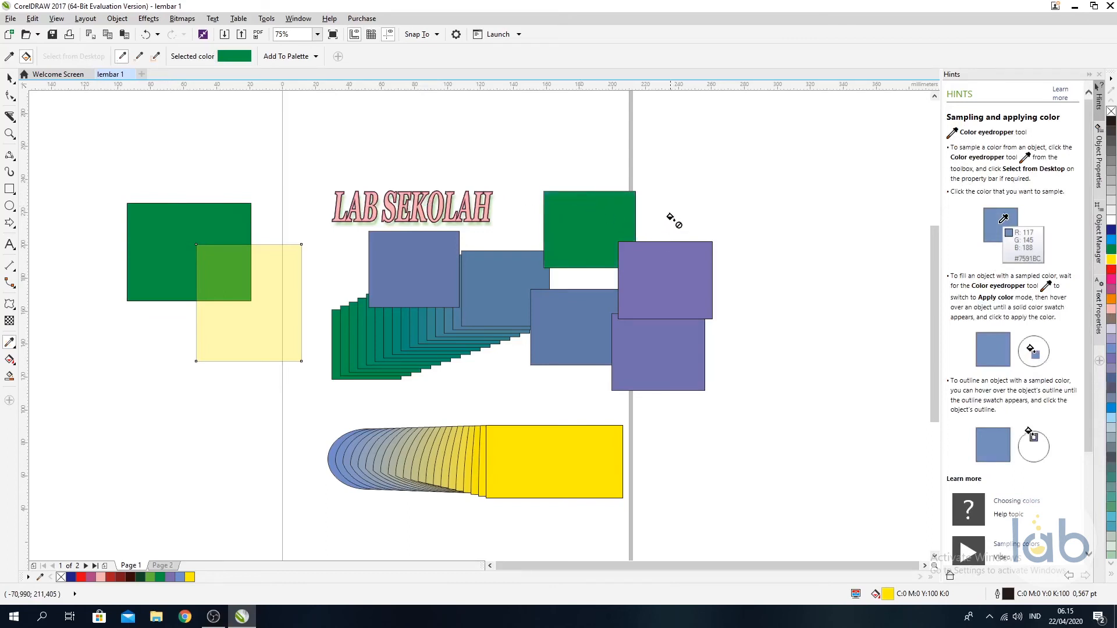
click(666, 259)
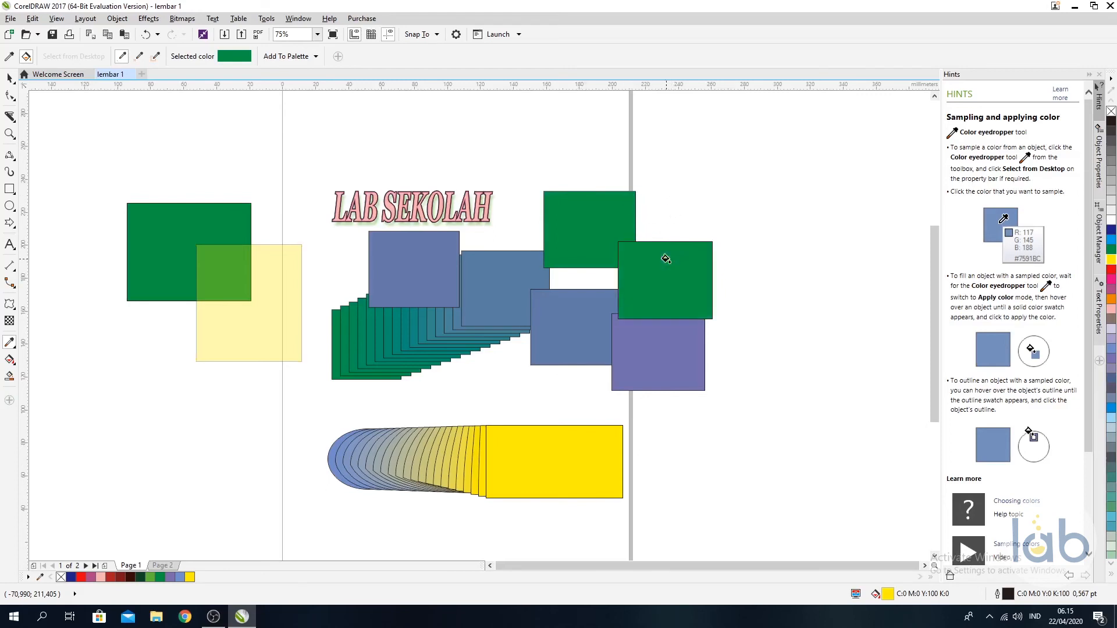
click(642, 360)
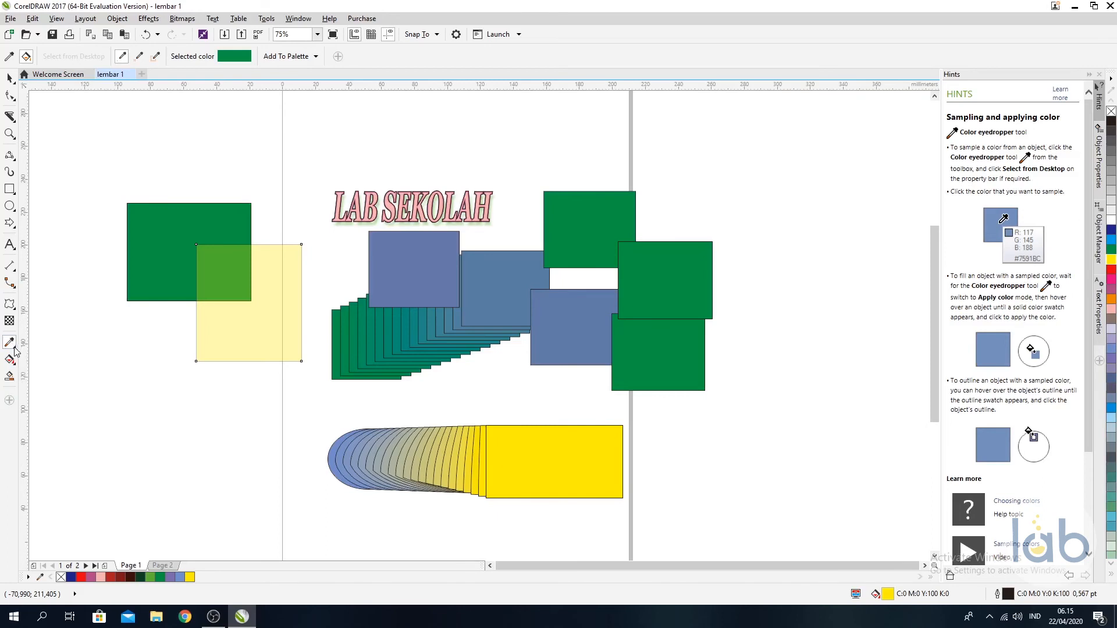
Recolour the three rightmost separated green rectangles: the upper one dark blue, the middle one pale lavender and the lower one slate blue
click(12, 364)
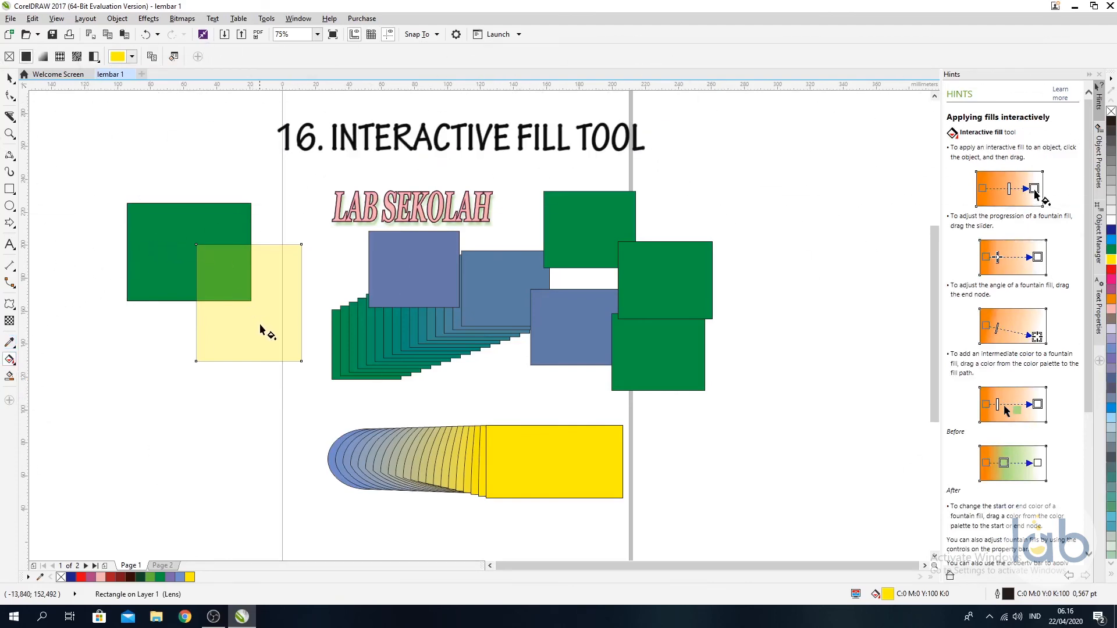
click(691, 380)
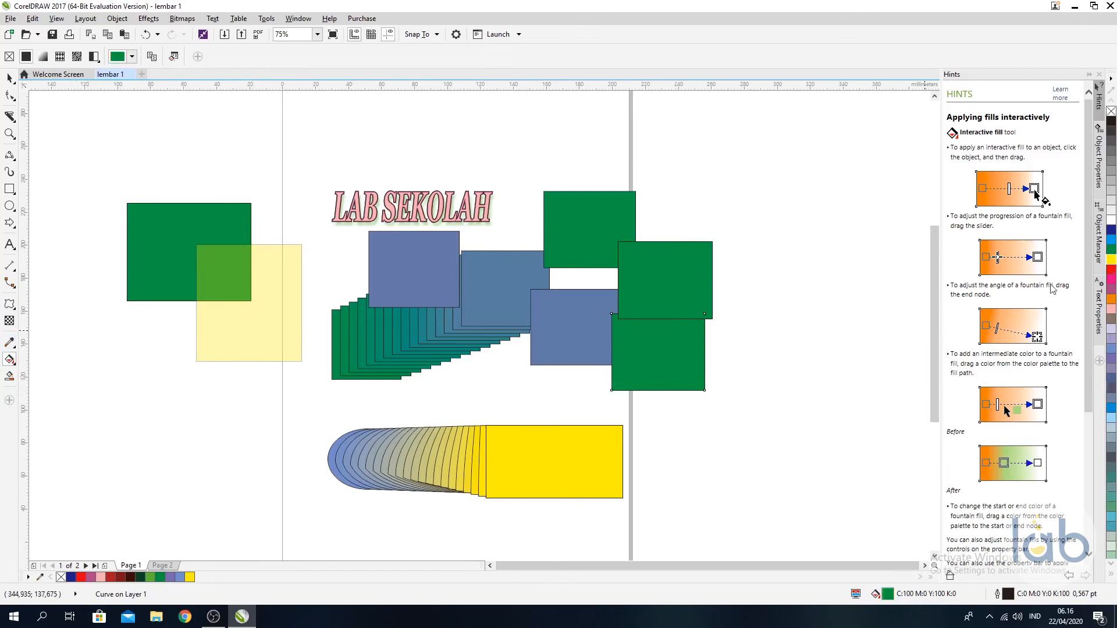
click(568, 319)
click(570, 225)
click(1111, 211)
click(1111, 229)
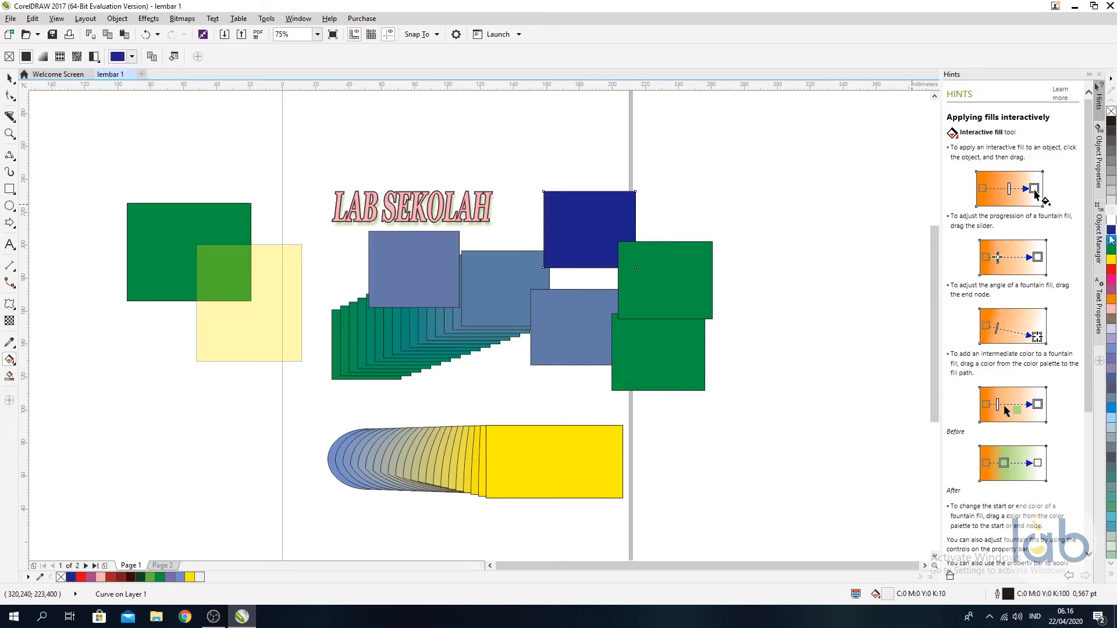
click(702, 282)
click(1111, 330)
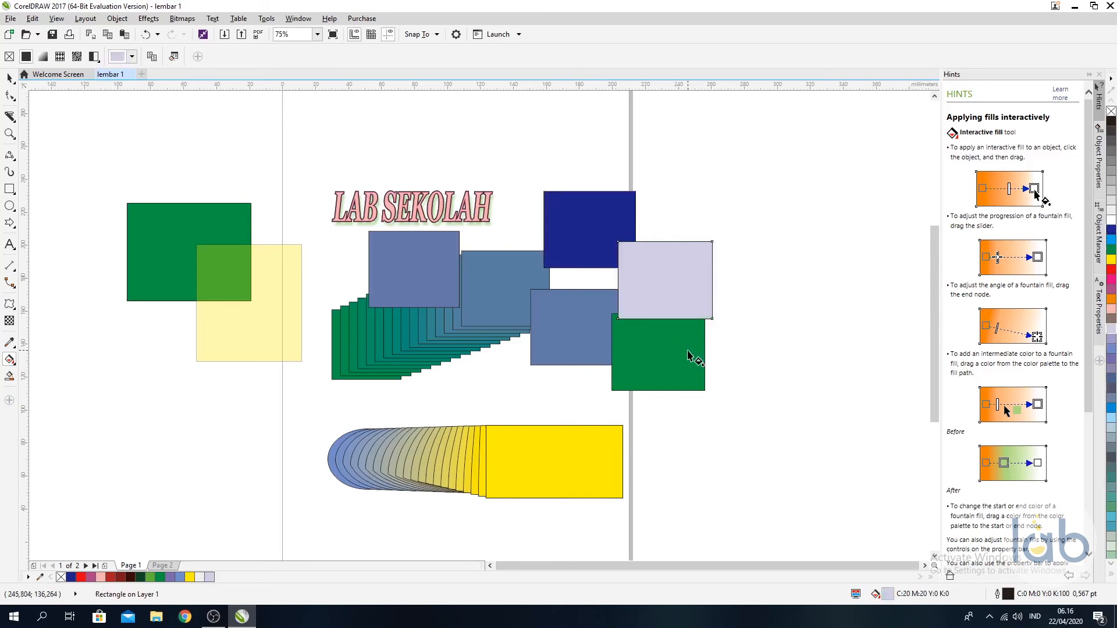
click(688, 355)
click(1111, 398)
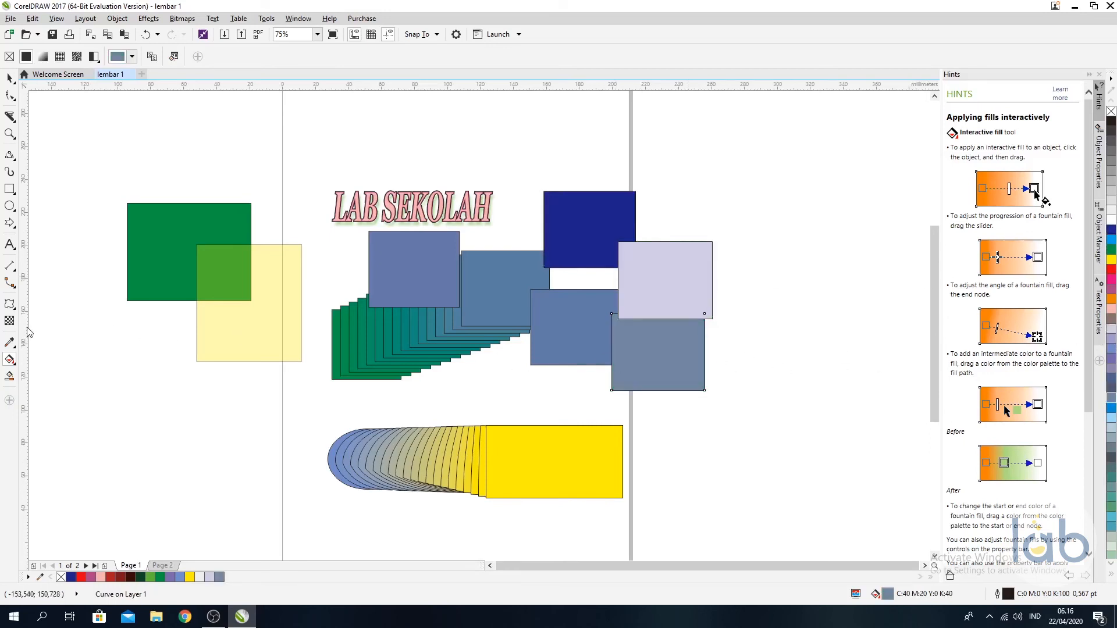
Try the Mesh Fill tool on the yellow rectangle at the end of the lower blend
click(11, 361)
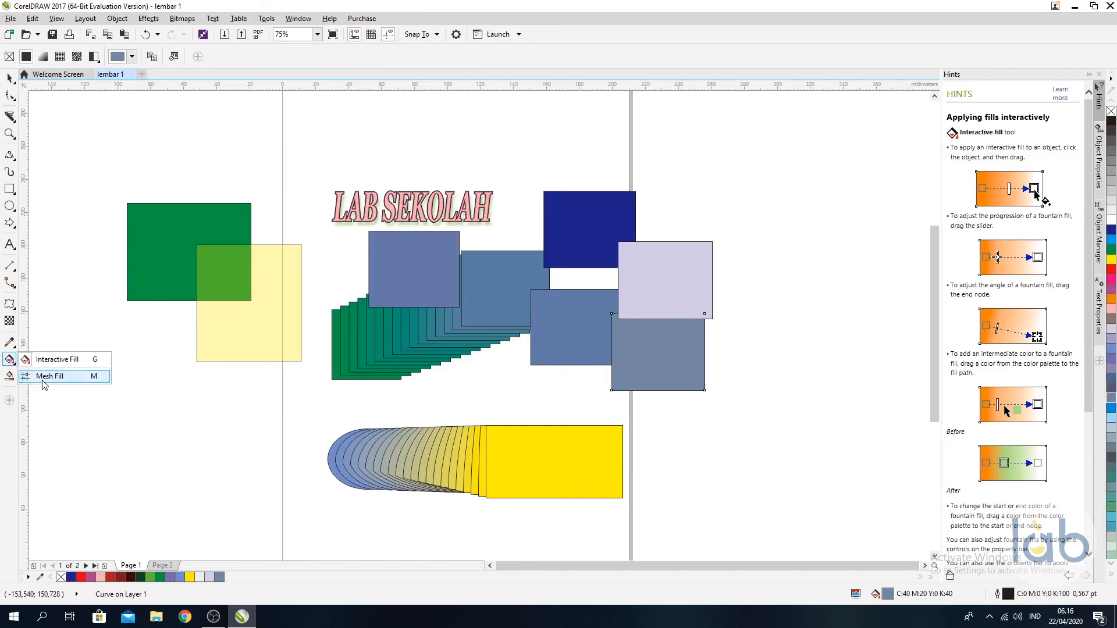
click(44, 378)
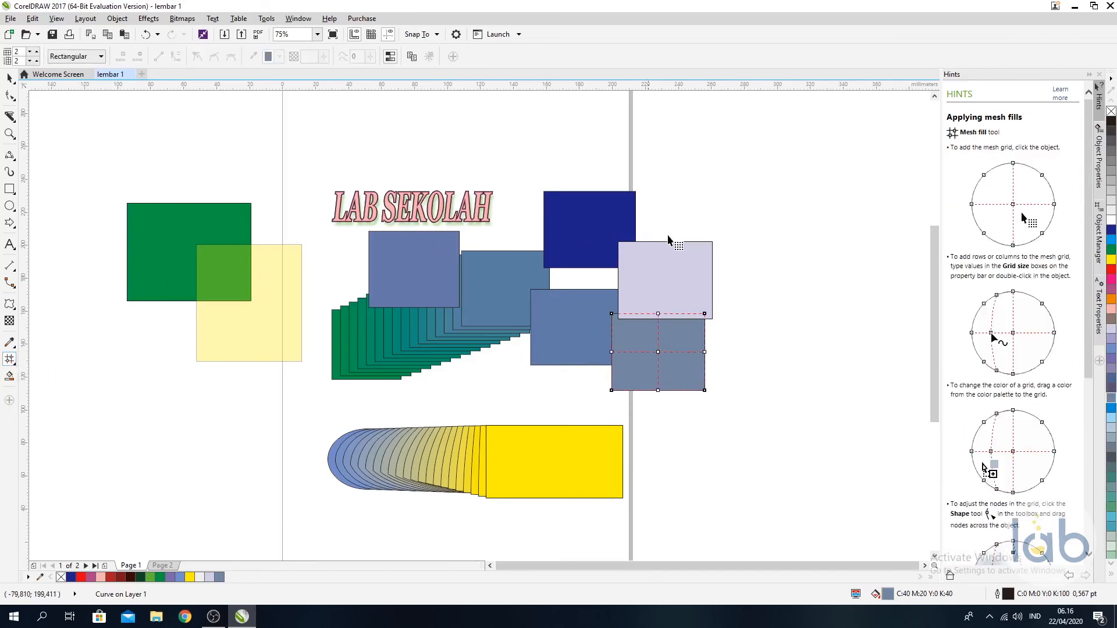
click(547, 461)
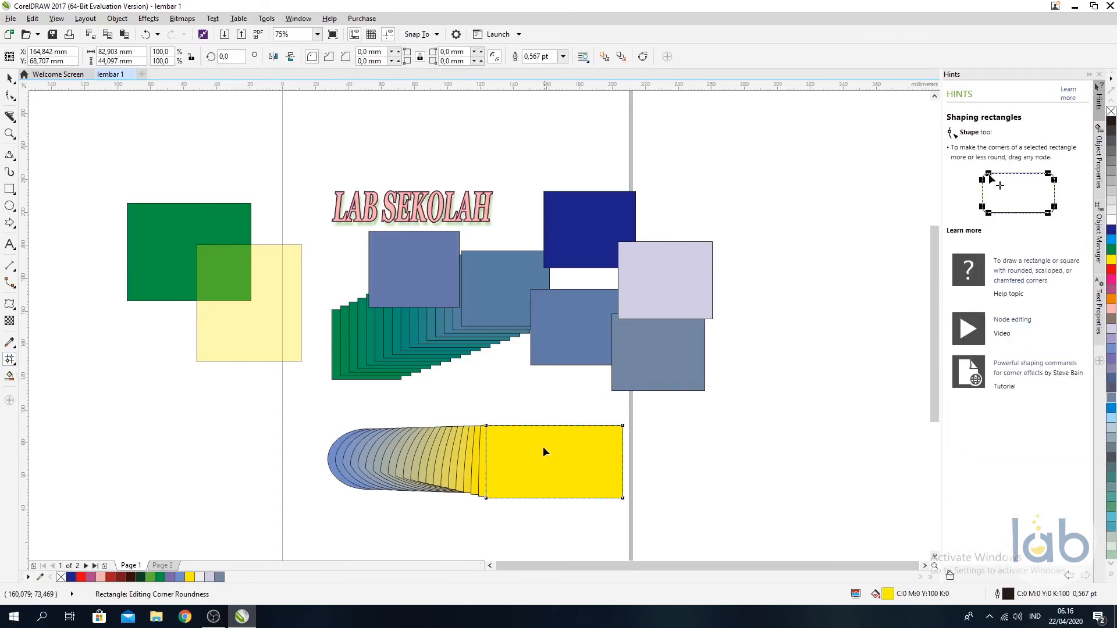
Draw a six-sided polygon about 62 by 53 mm beside the page, below the green rectangle
click(14, 225)
click(15, 227)
click(15, 227)
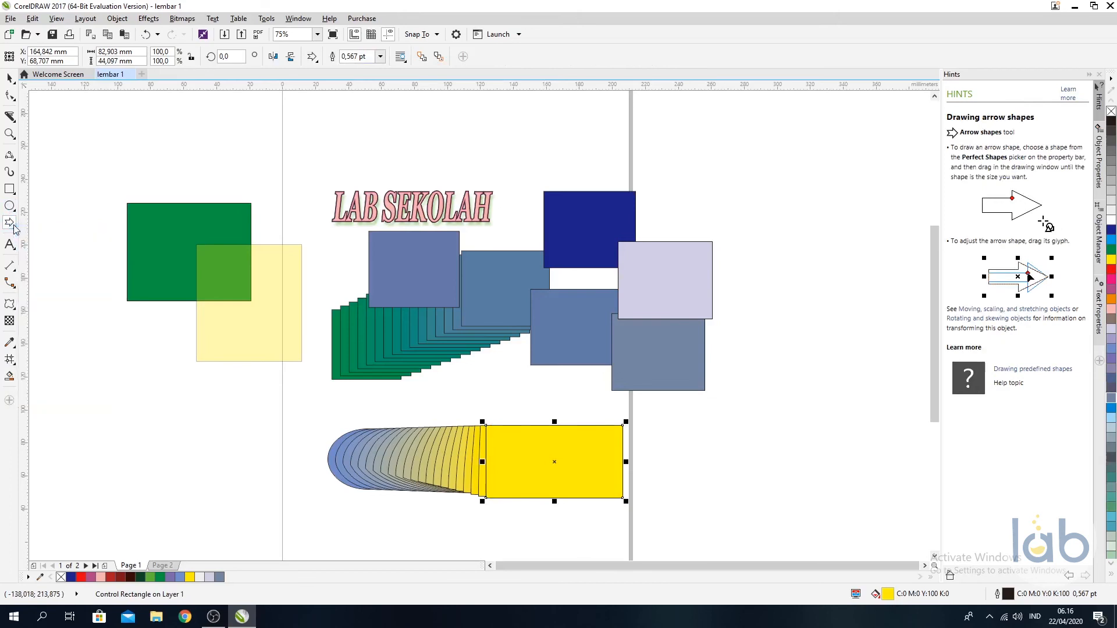
click(15, 227)
click(37, 226)
mouse_move(86, 367)
mouse_down()
mouse_move(157, 469)
mouse_move(204, 461)
mouse_move(194, 461)
mouse_up()
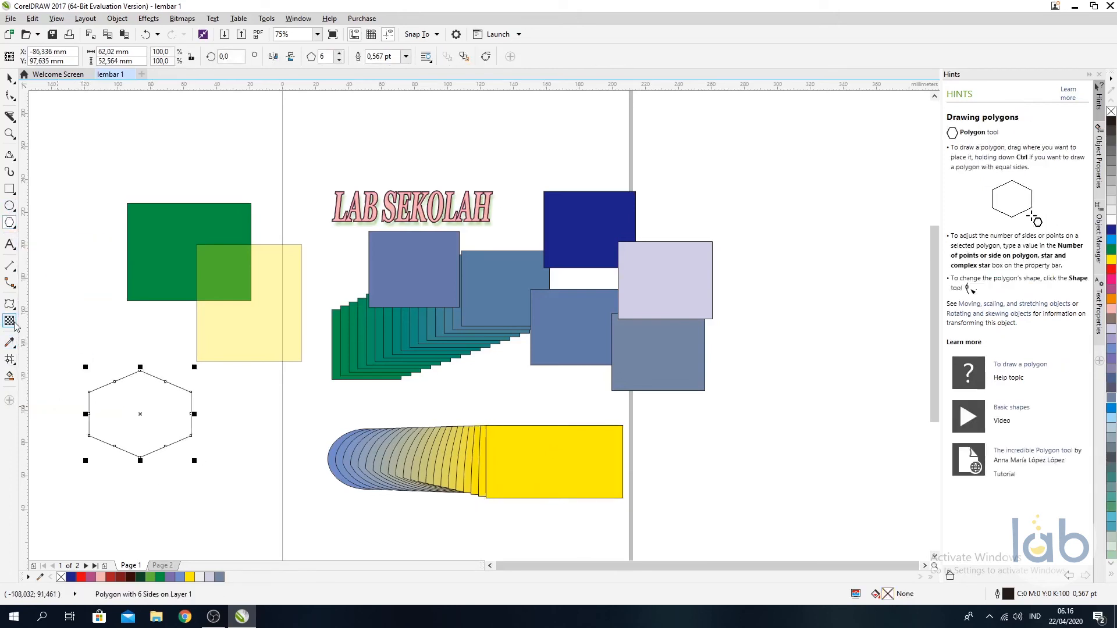
Apply a mesh fill to the hexagon and colour its centre node yellow
click(10, 320)
click(10, 359)
click(140, 415)
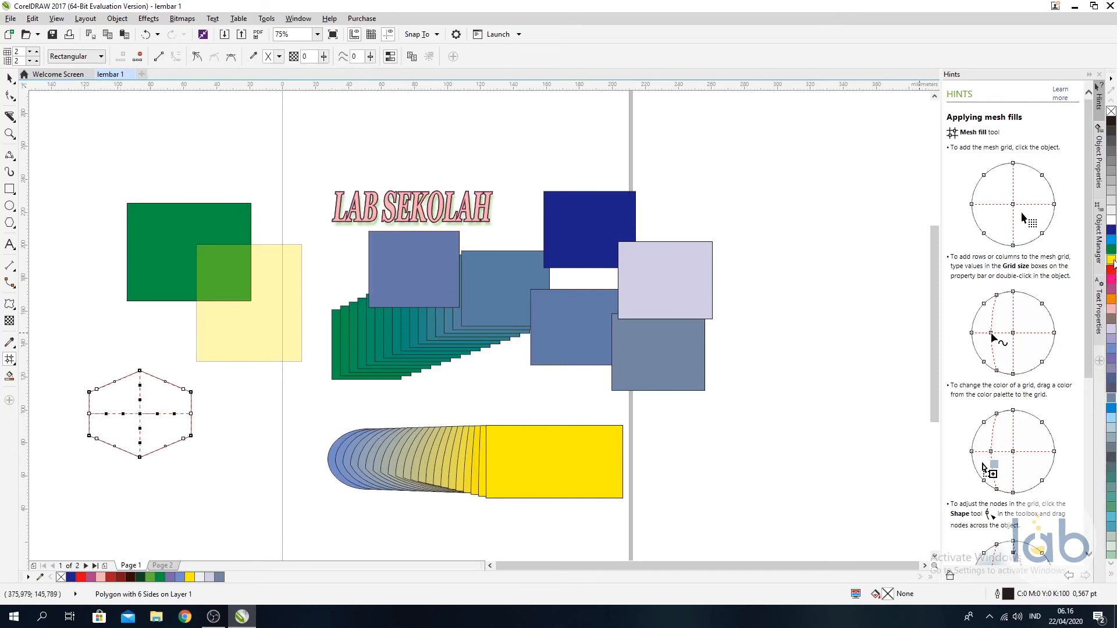
click(1111, 260)
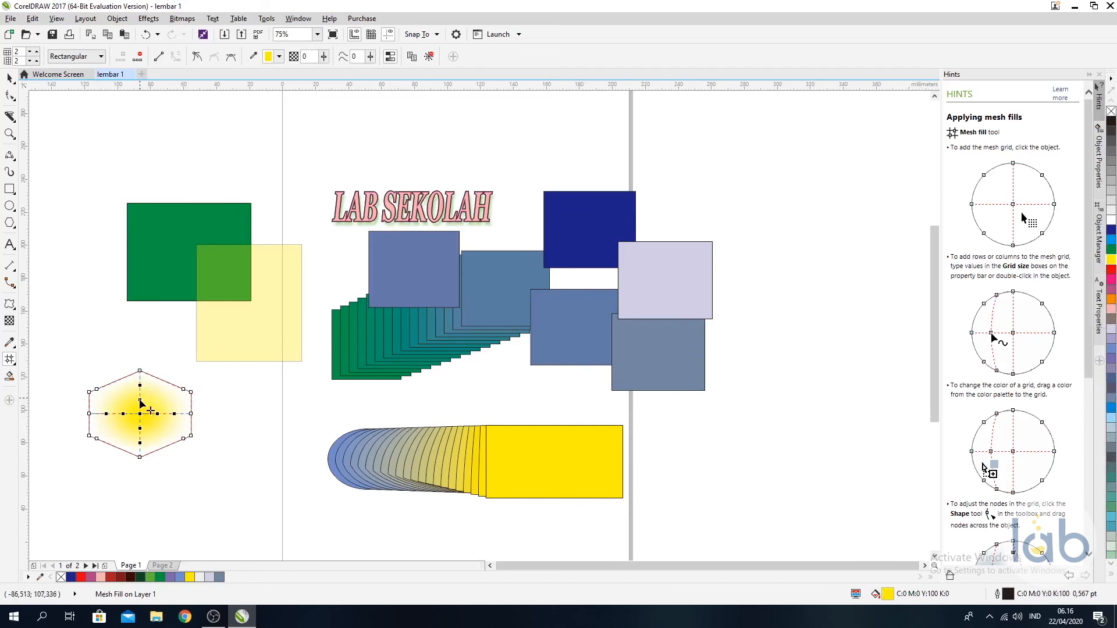
Add a mesh node above the hexagon's centre and colour it red
double_click(144, 394)
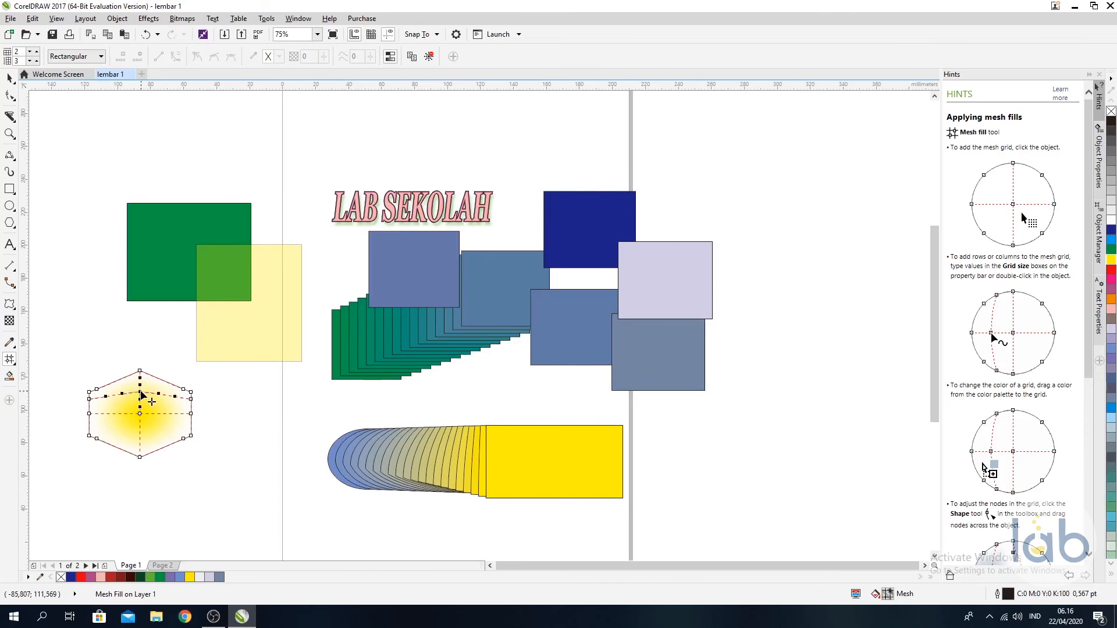
click(140, 392)
click(1111, 270)
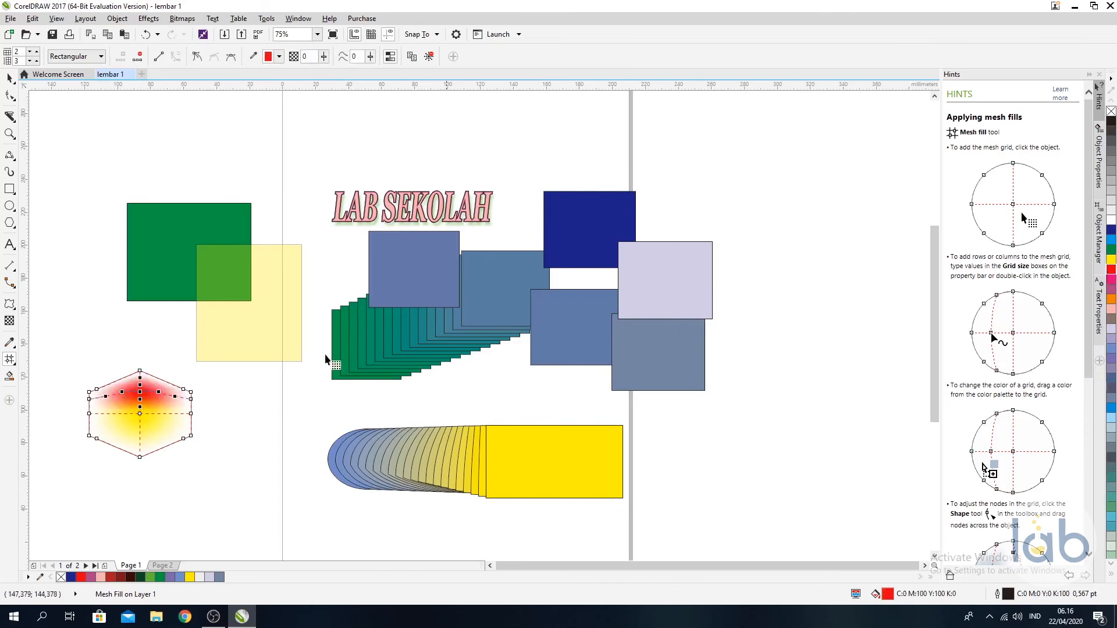
Add a mesh node below the hexagon's centre, colour it light blue and deselect the shape
double_click(139, 442)
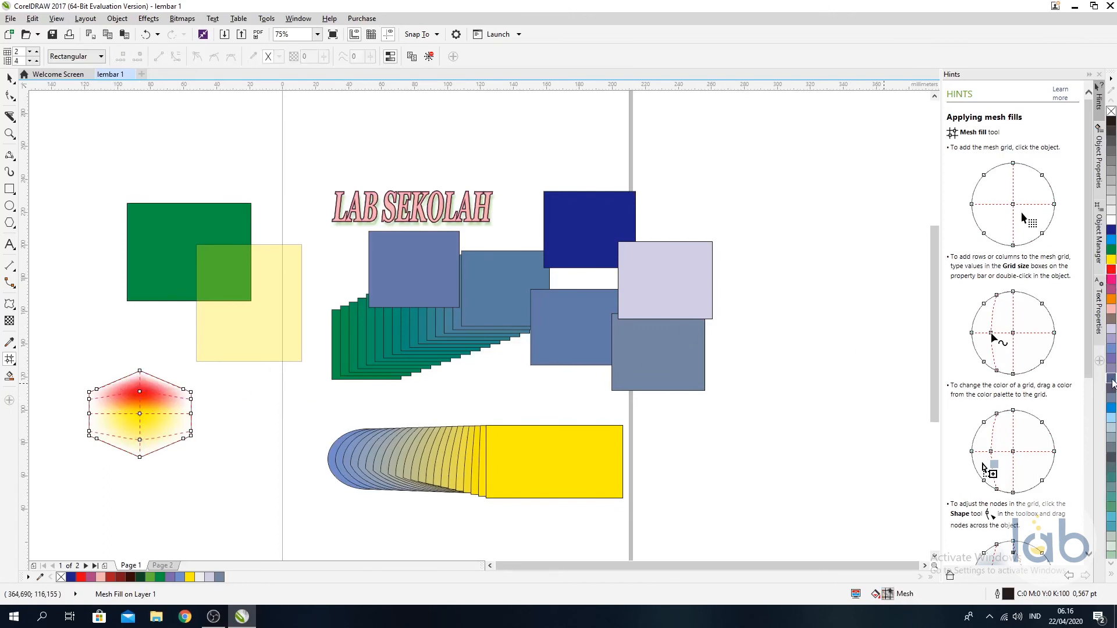
click(140, 440)
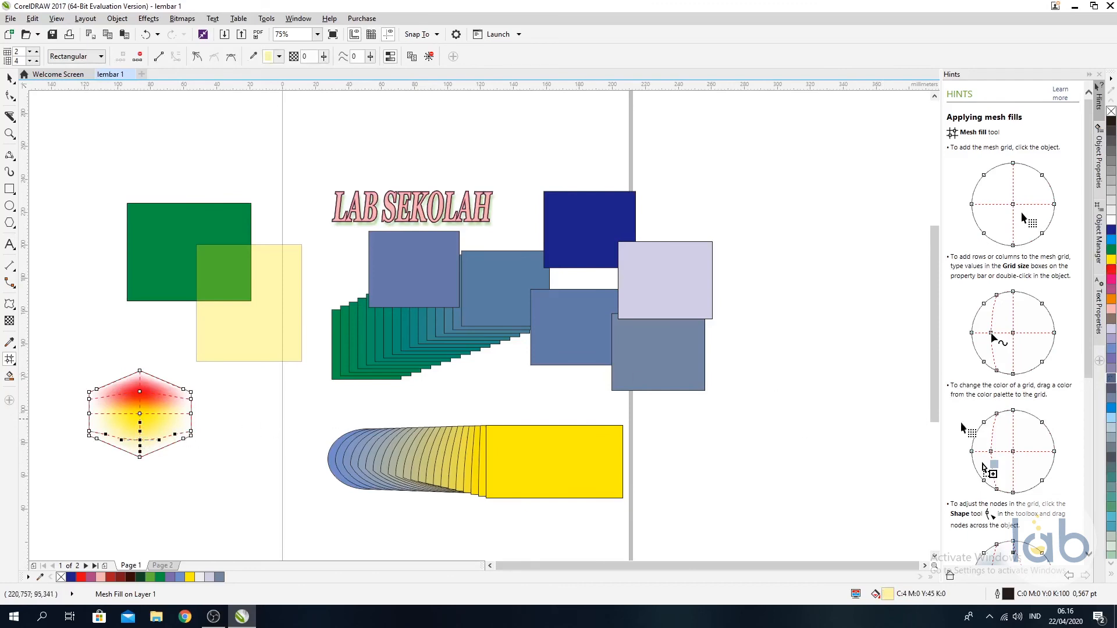
click(1111, 430)
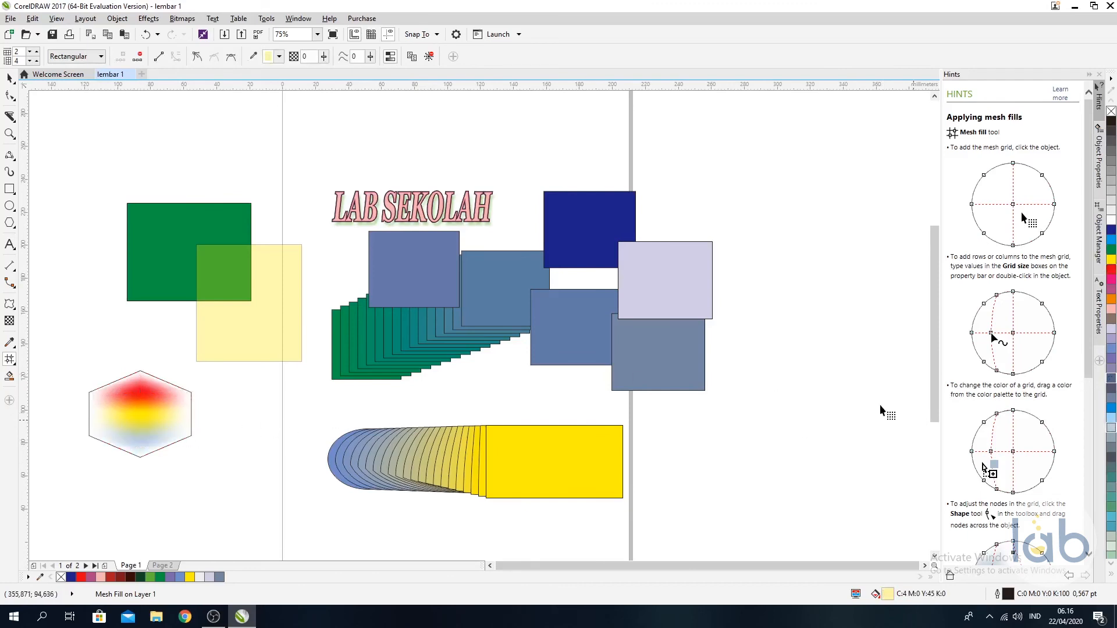
click(9, 77)
click(74, 280)
Remove the mesh-filled hexagon's outline by setting its outline width to None
click(9, 359)
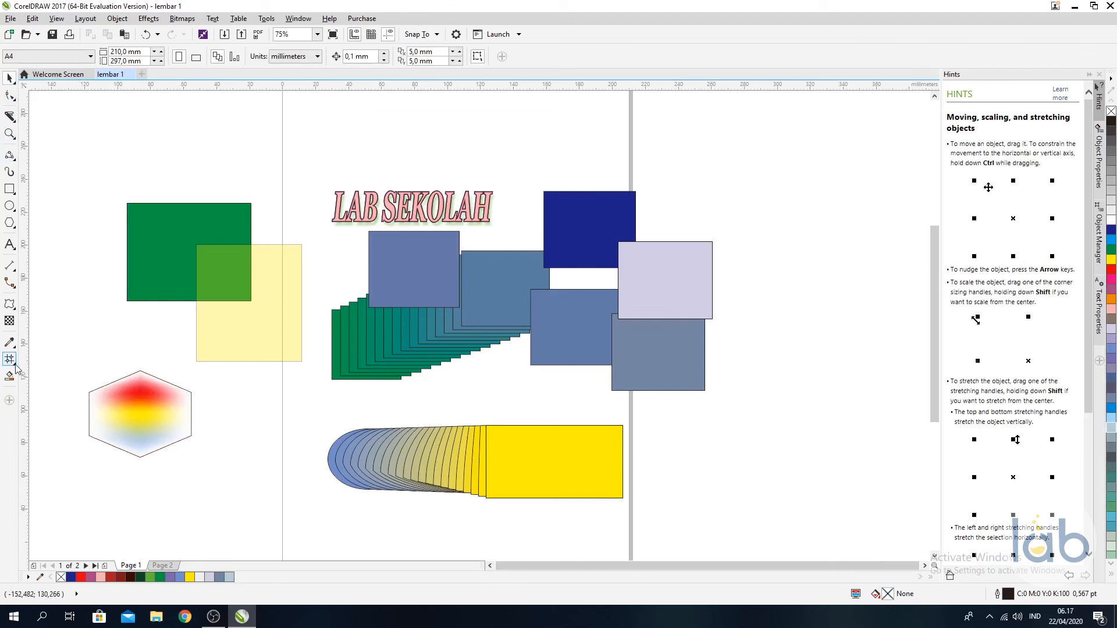
click(140, 415)
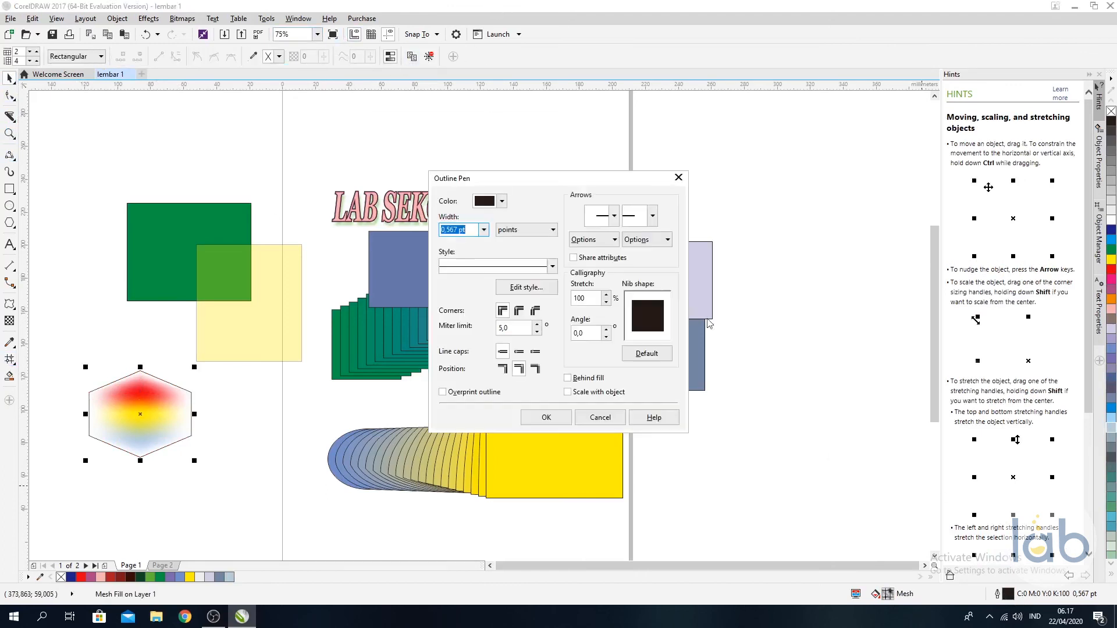
double_click(1008, 594)
click(501, 201)
click(501, 201)
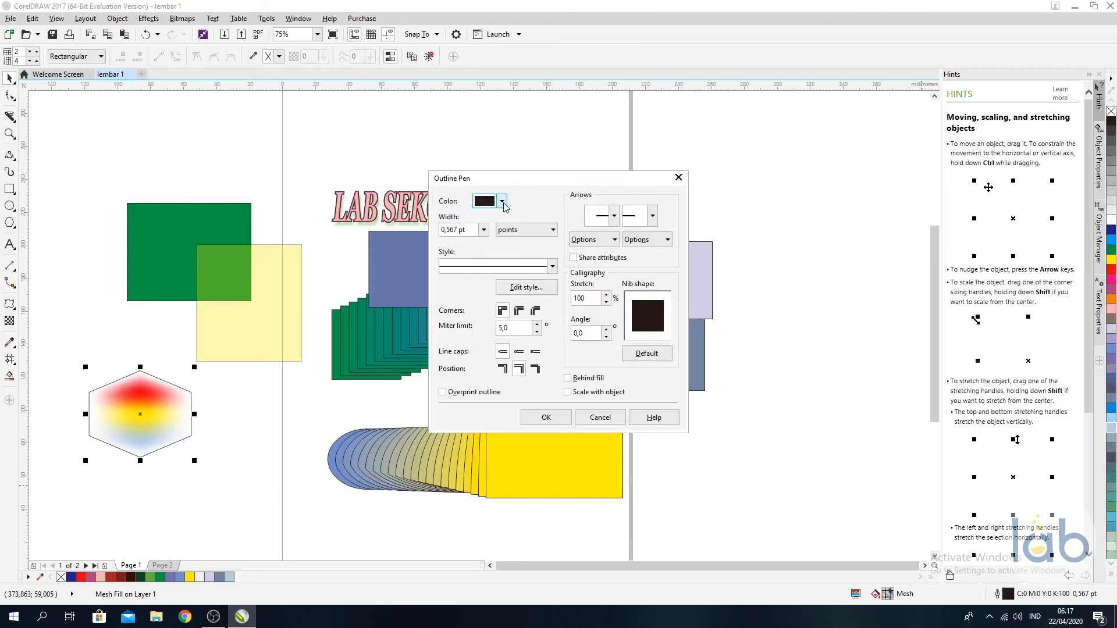
click(484, 230)
click(473, 242)
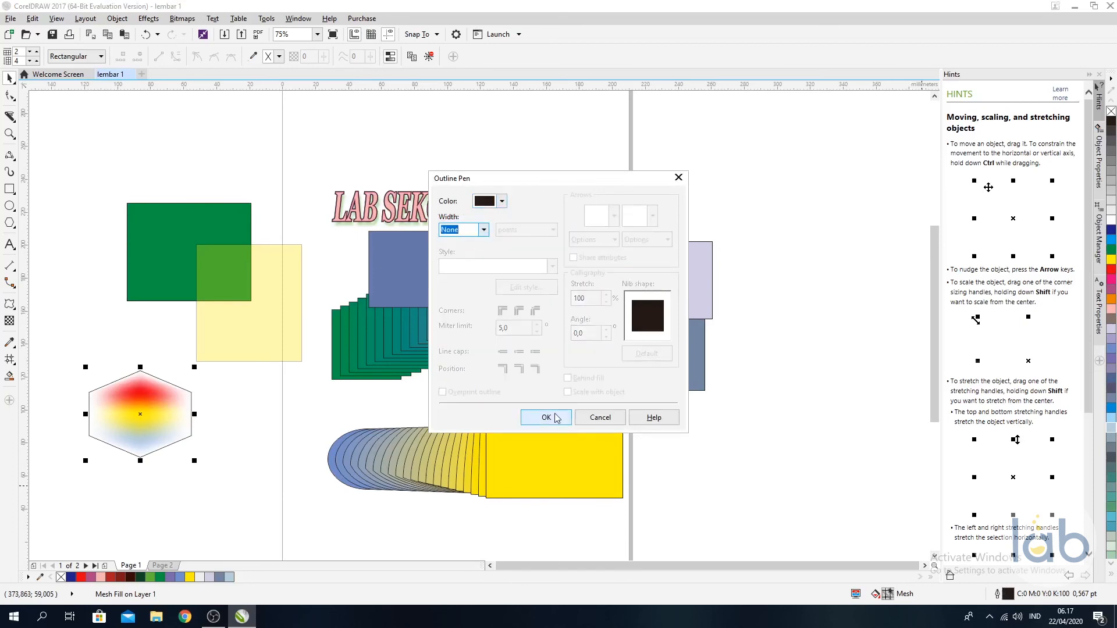
click(553, 418)
click(255, 431)
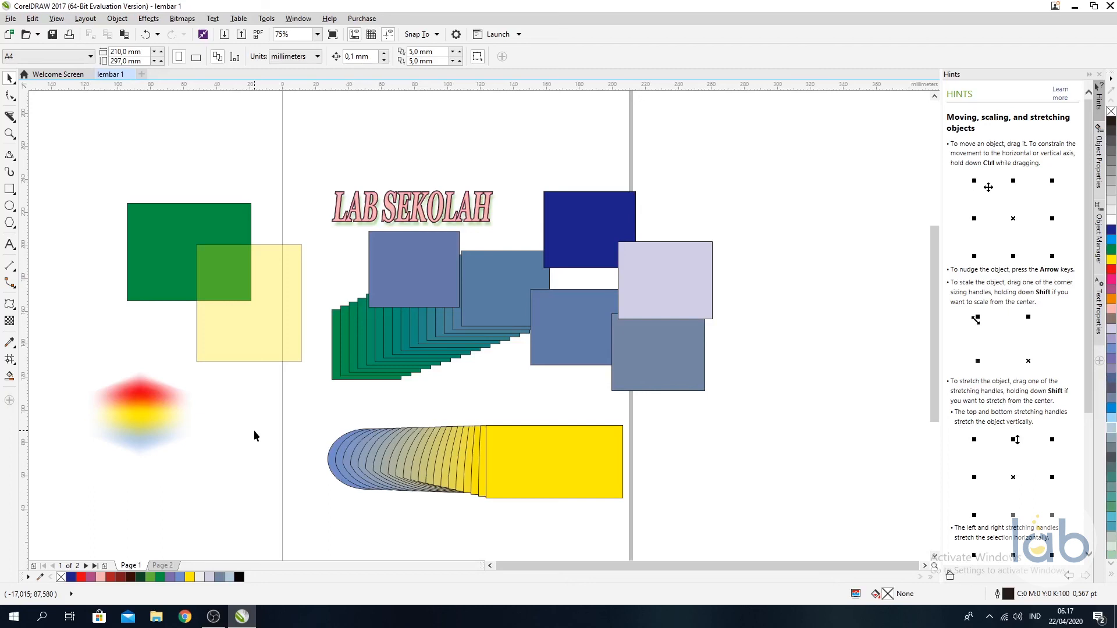
Try a slate blue Smart Fill on the part of the green rectangle outside the overlap, and undo it
click(10, 379)
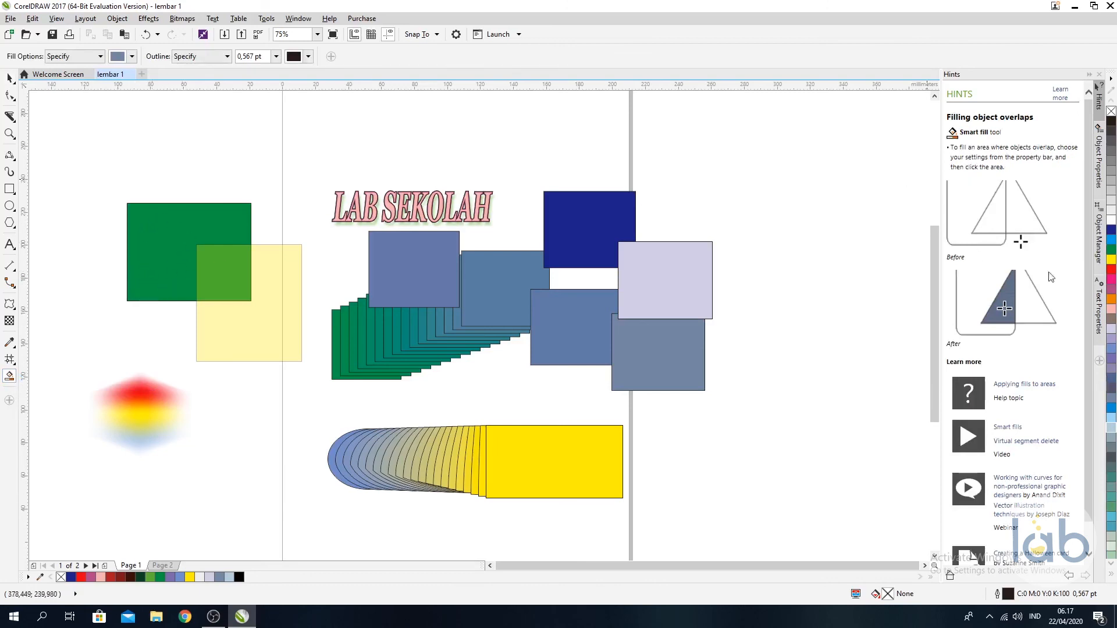
click(153, 231)
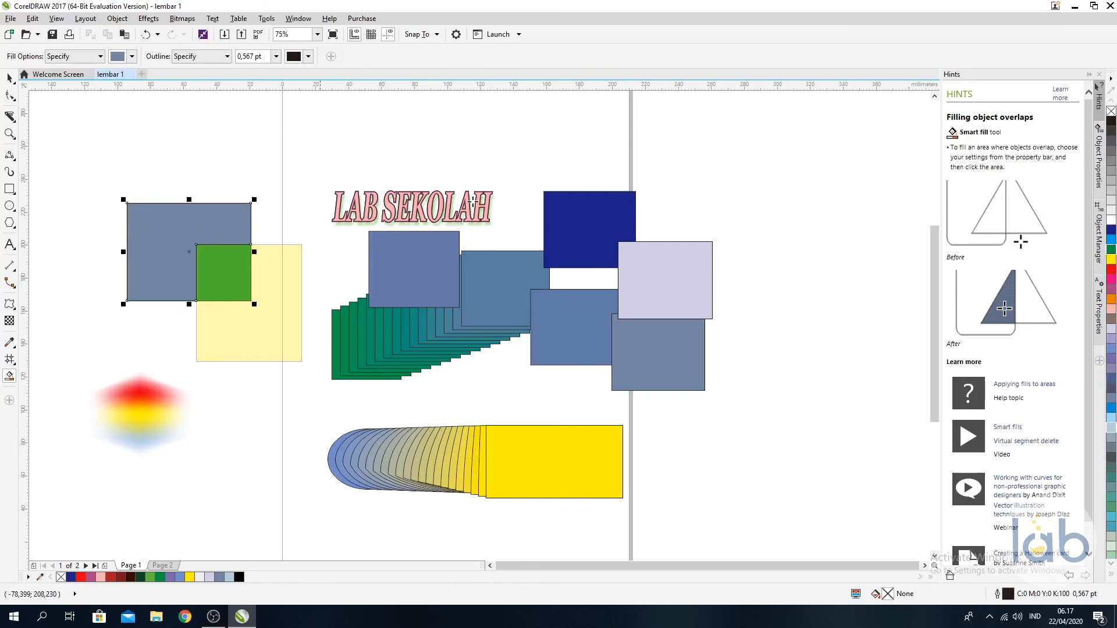
key(ctrl+z)
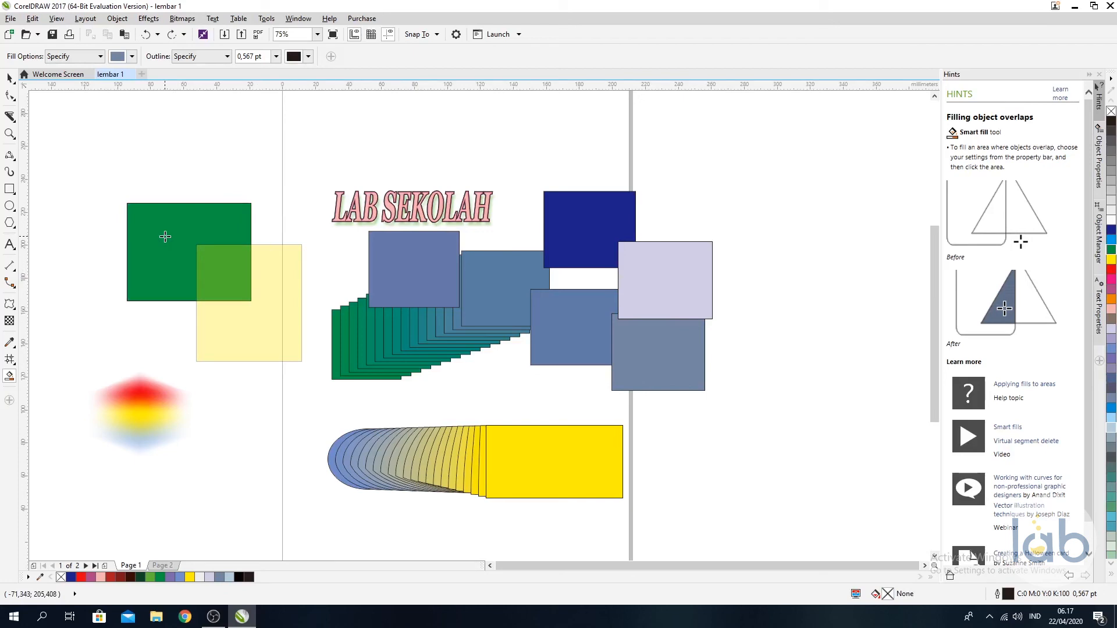
Set the default graphic fill to yellow, and Smart Fill the green rectangle's area outside the overlap, colouring it yellow
click(1111, 250)
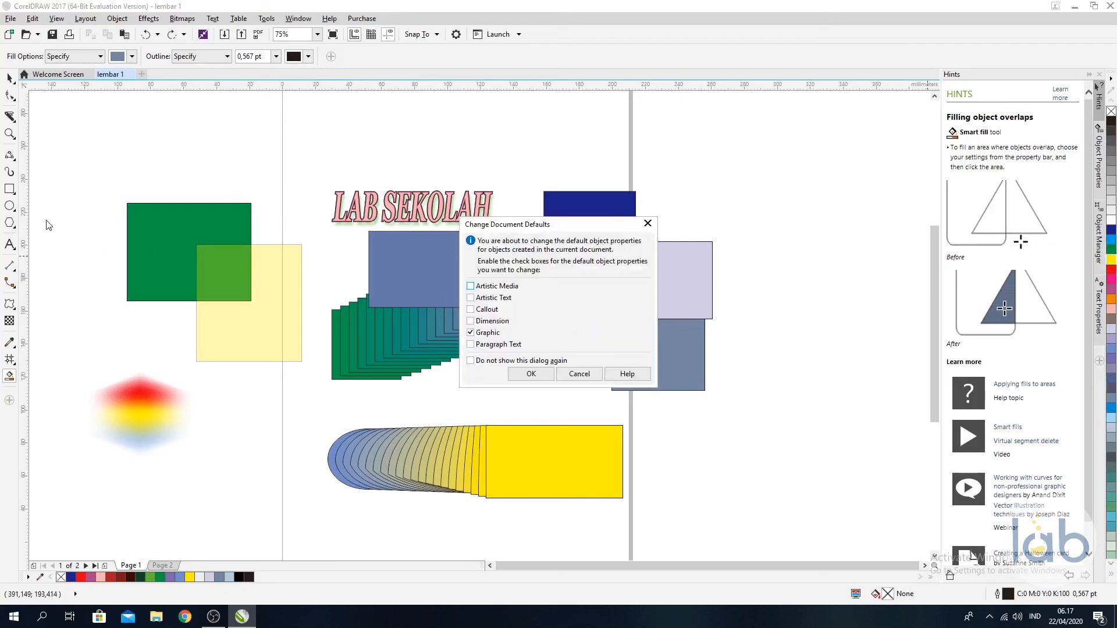
click(531, 374)
click(196, 252)
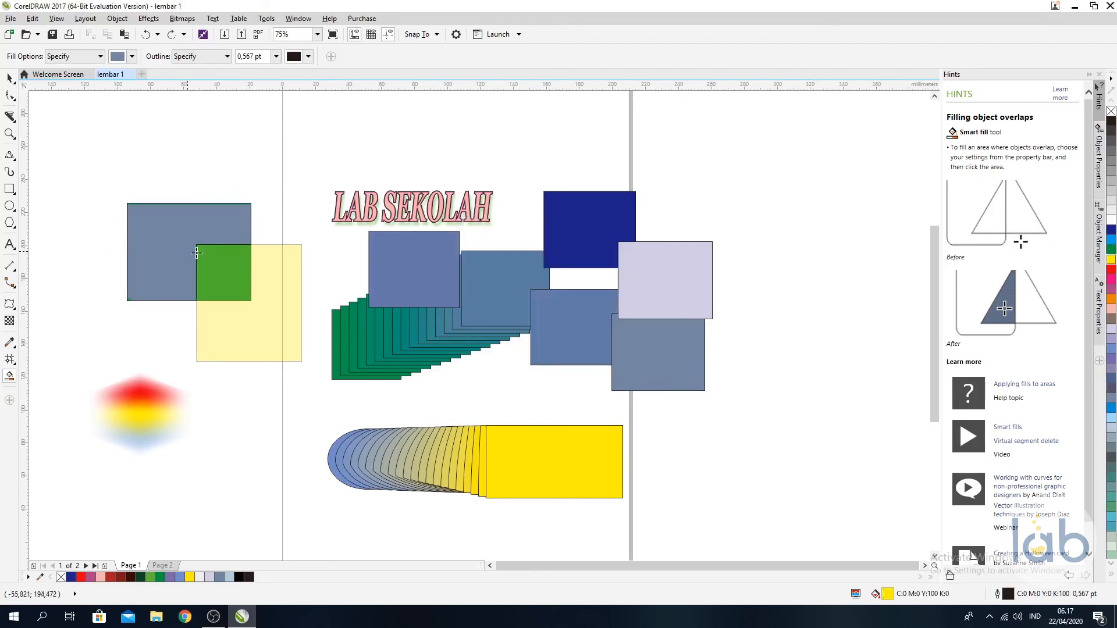
click(1110, 250)
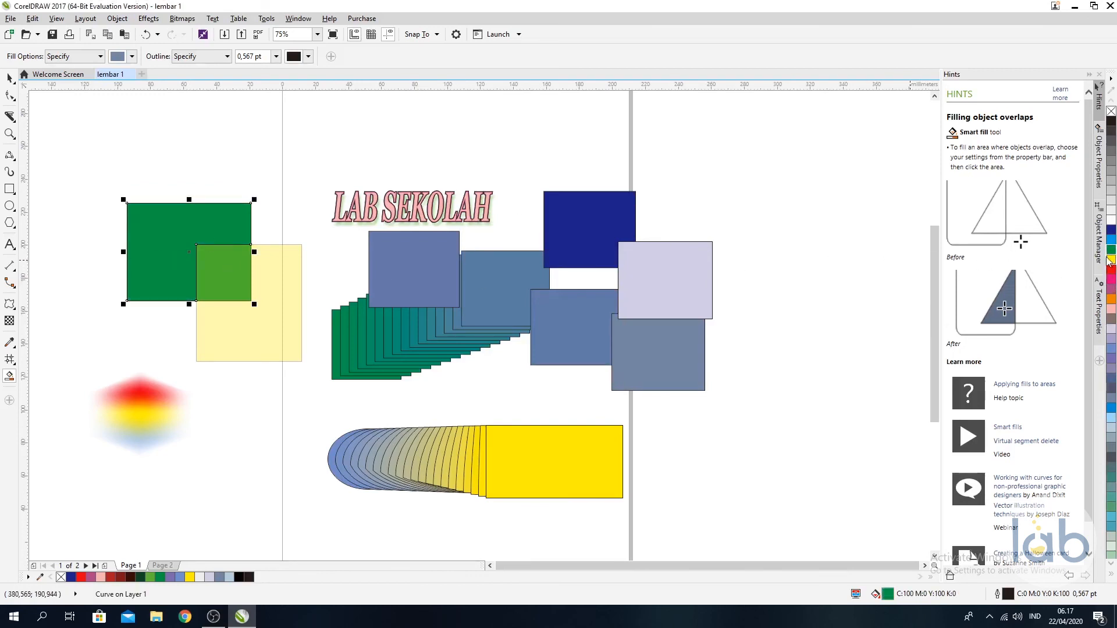
click(1110, 260)
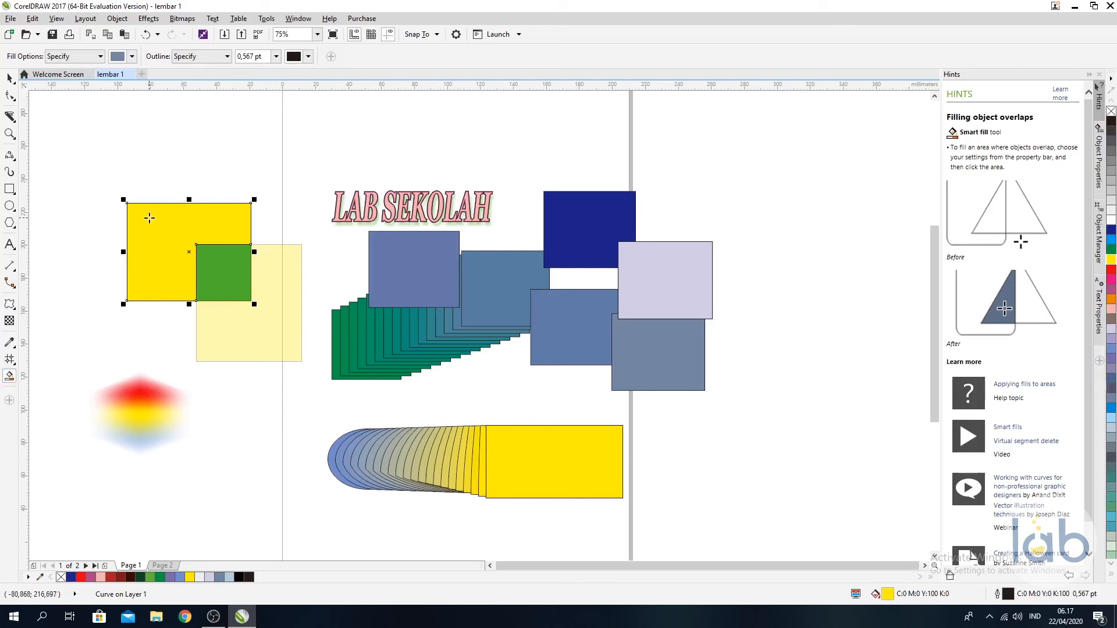
Draw a rectangle about 39 by 46 mm overlapping the lower left corner of the large yellow shape beside the page
click(10, 189)
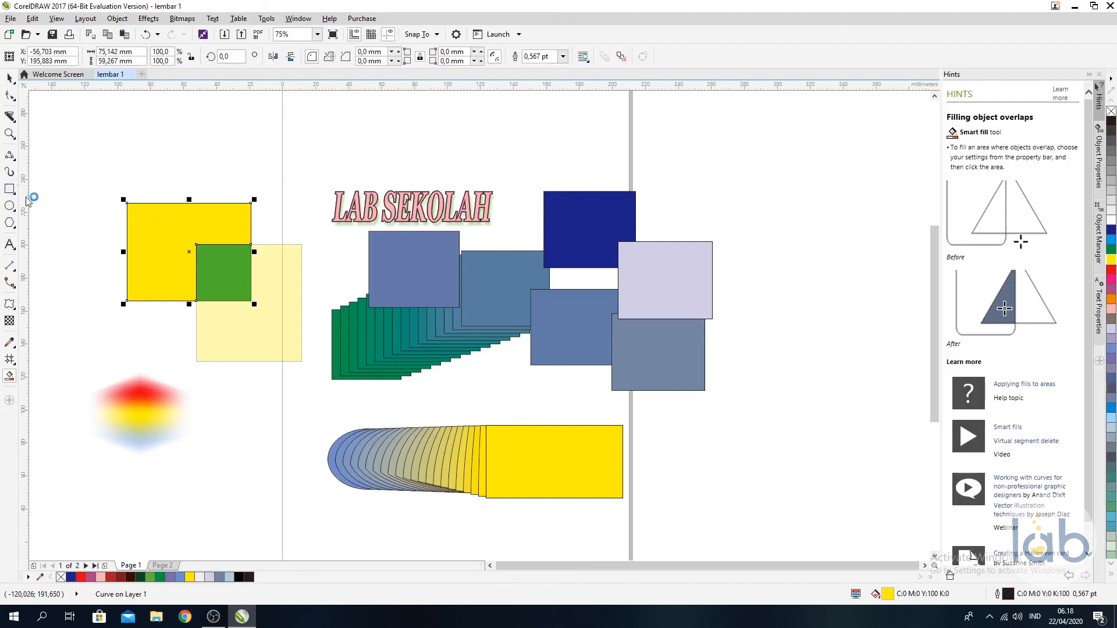
drag(97, 252, 162, 330)
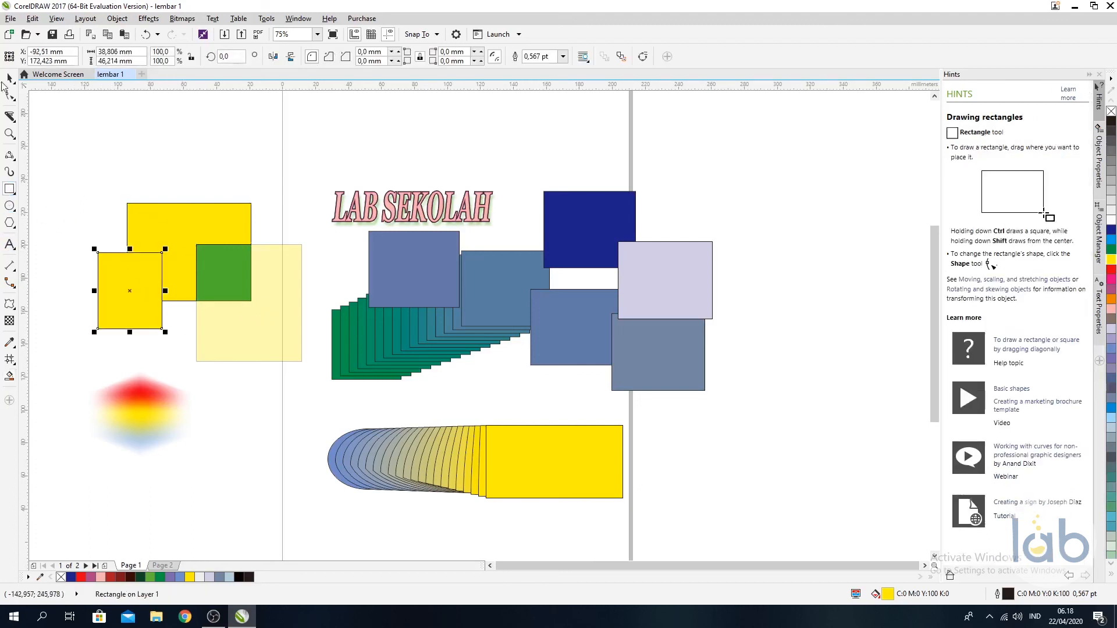
click(10, 78)
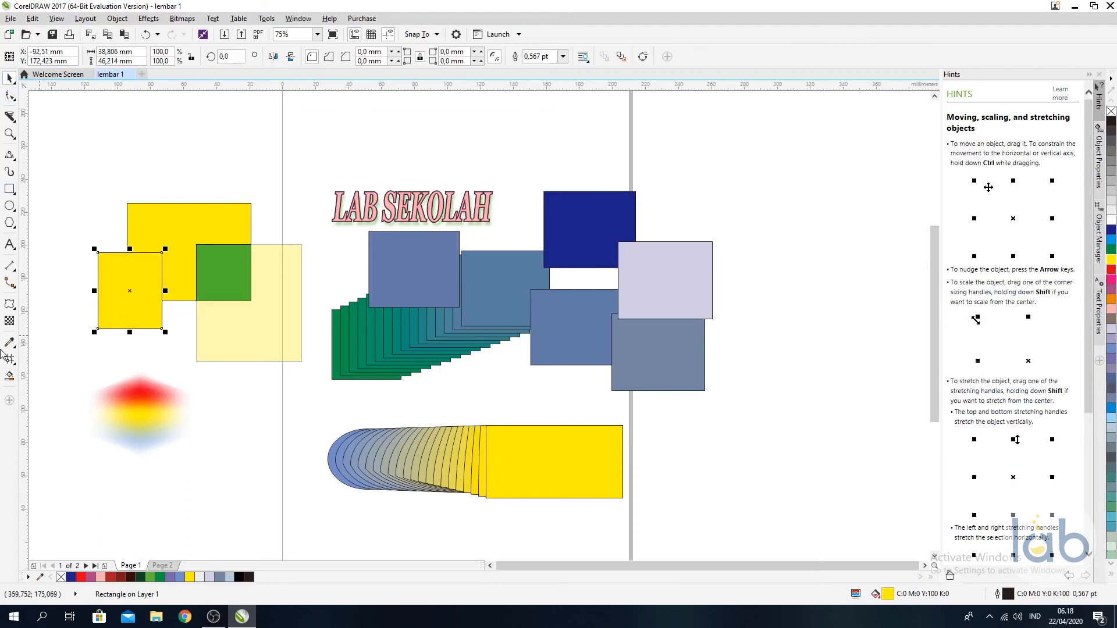
Smart Fill the part of the transparent yellow rectangle outside the green overlap and colour it magenta
click(10, 364)
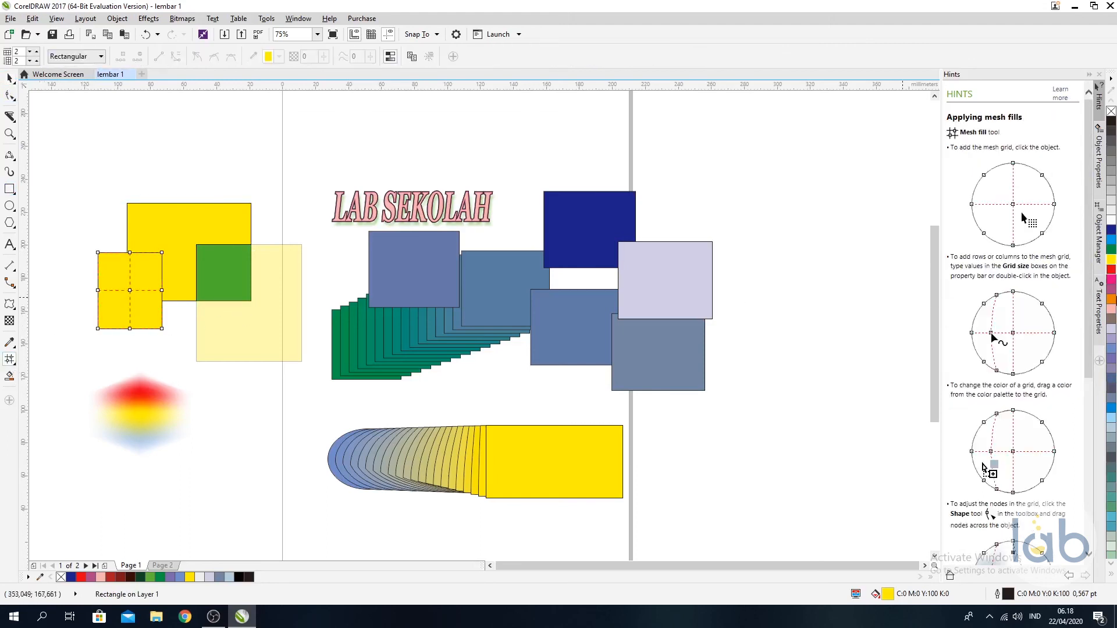
click(9, 378)
click(283, 250)
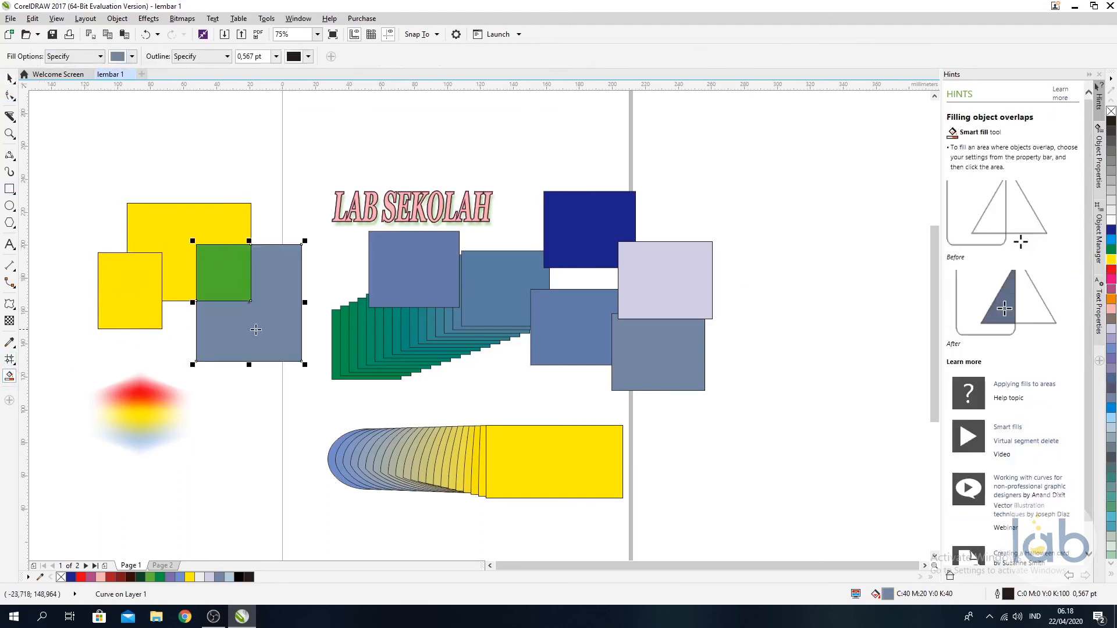
click(1112, 279)
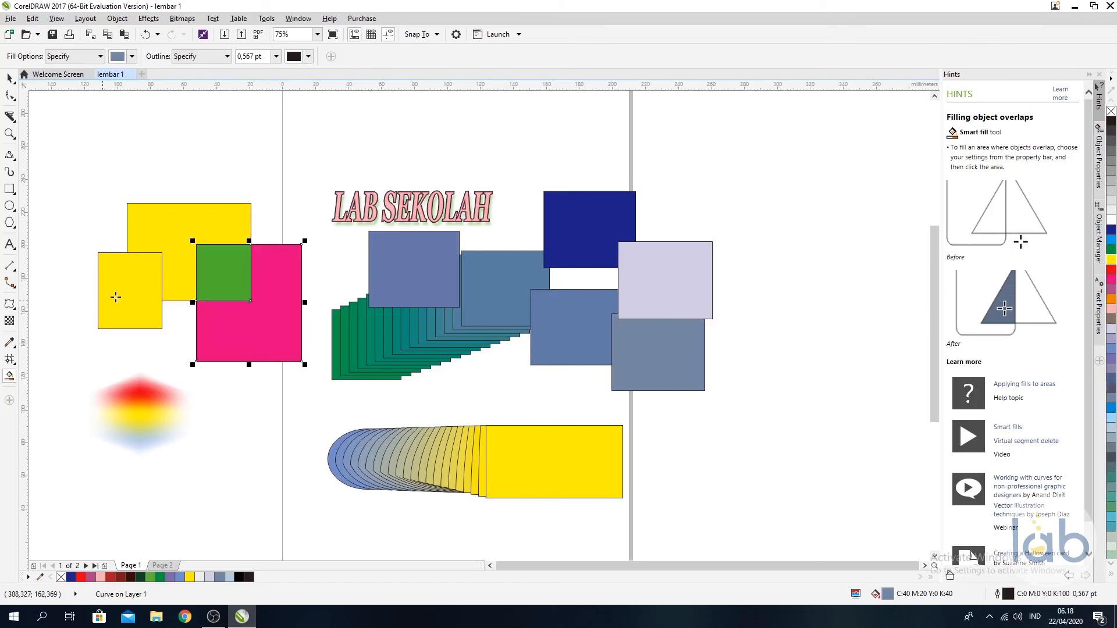
Smart Fill the small yellow rectangle with slate blue and deselect everything
click(145, 290)
click(8, 78)
click(146, 140)
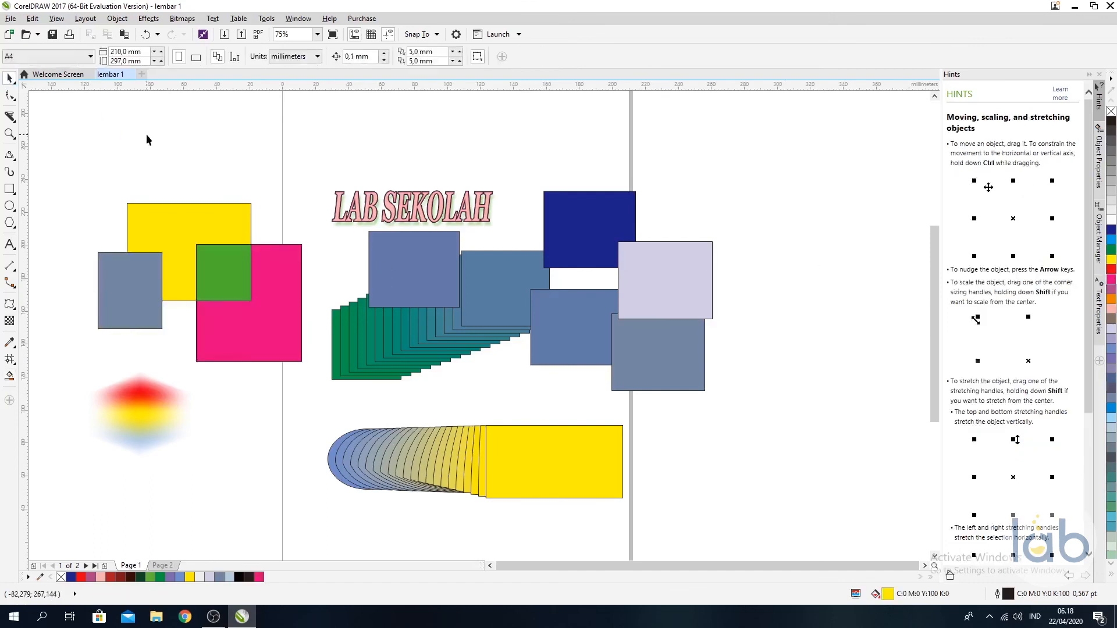